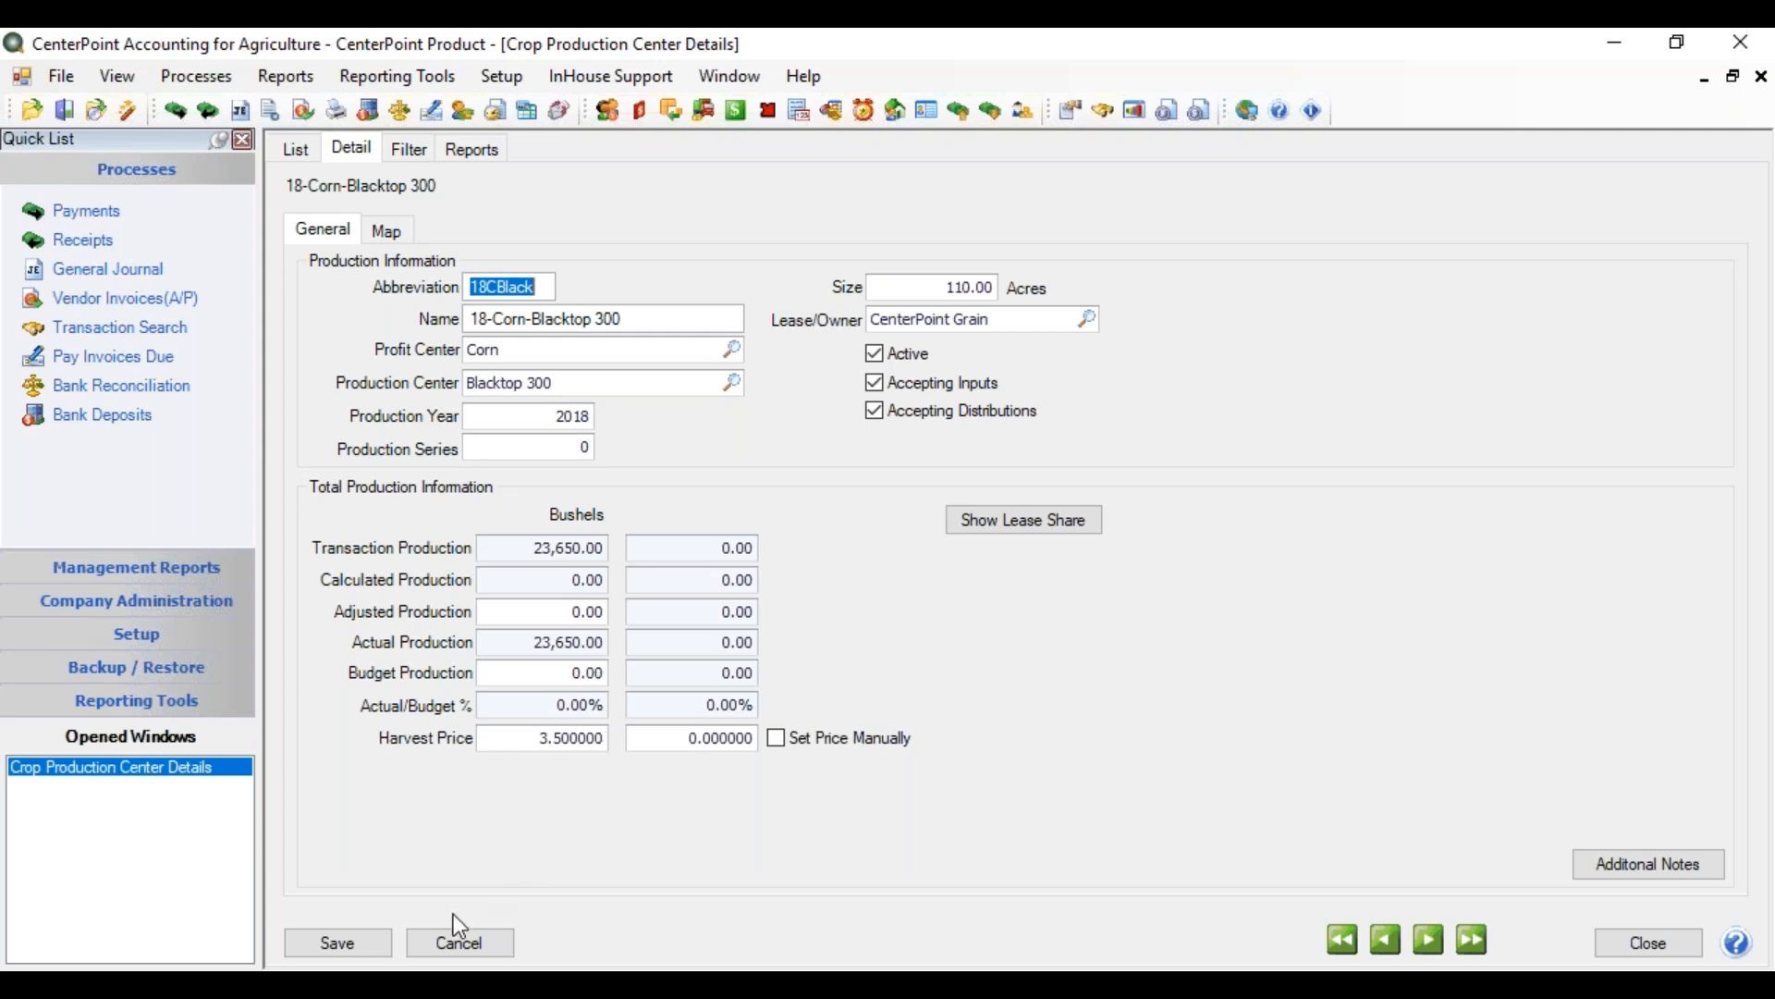
Discard changes to the 18-Corn-Blacktop 300 production center and close its window
click(460, 943)
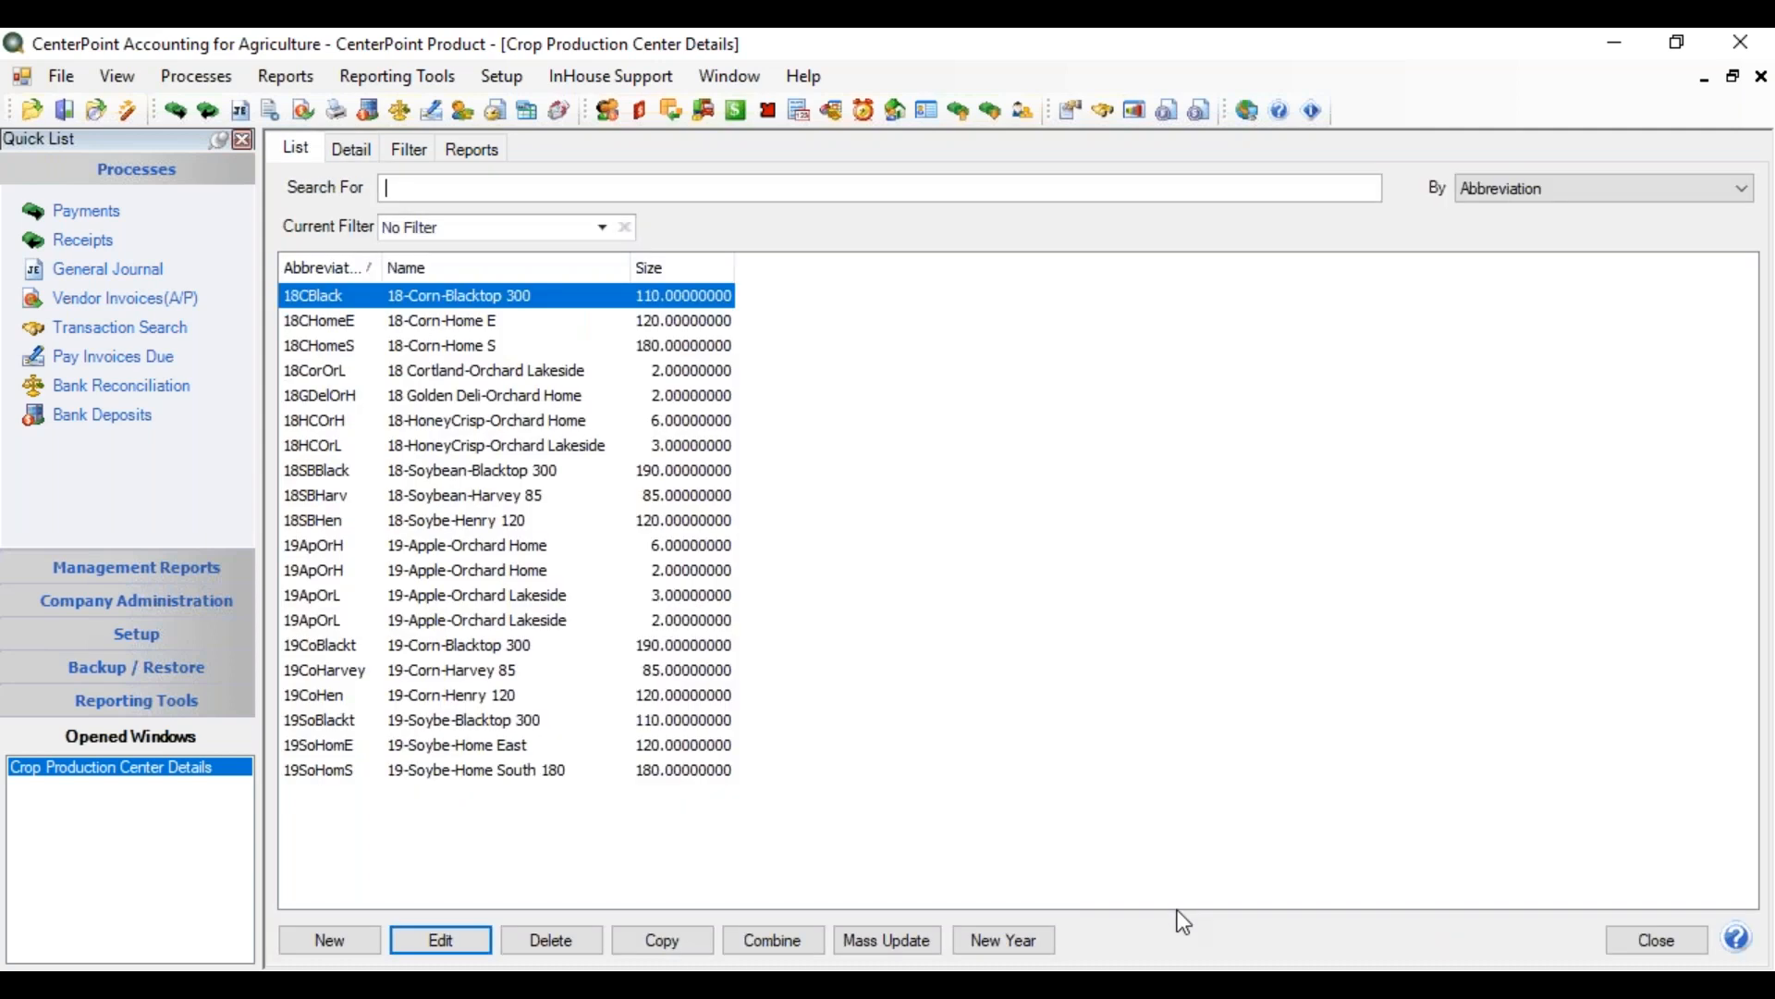
click(1652, 945)
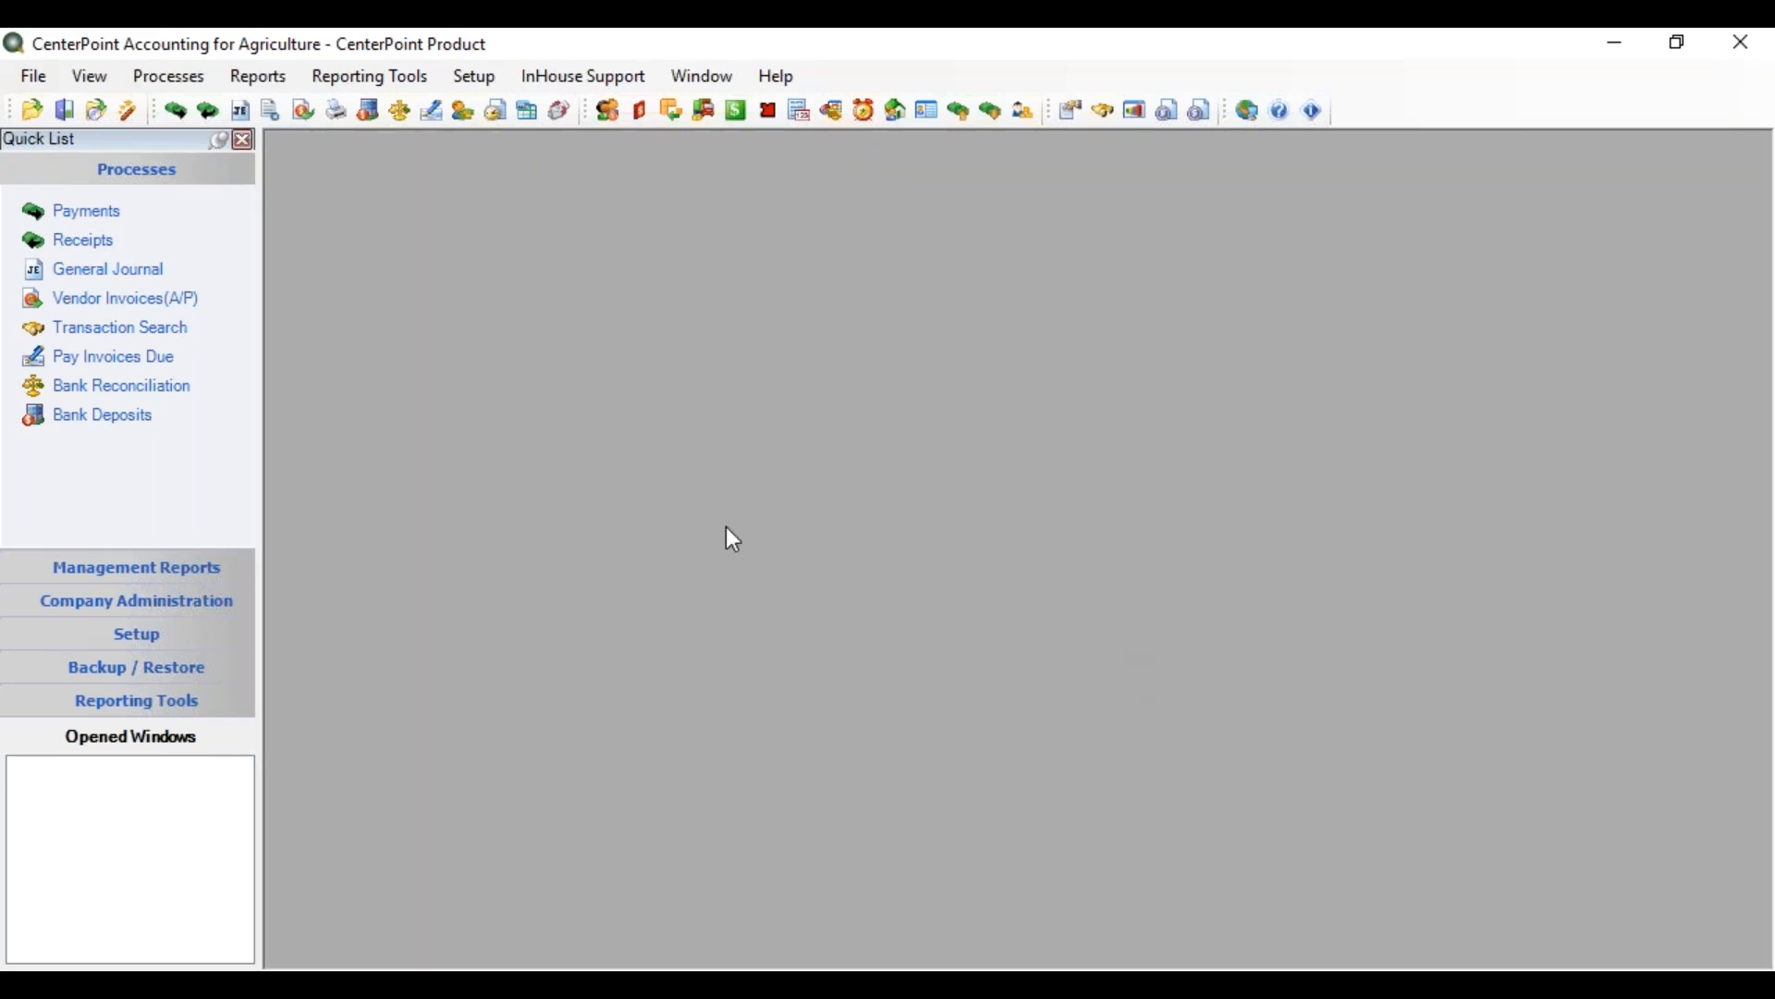
click(265, 80)
Preview the Crop Production by Production Year report from Production Reports > Crop Production Detail
click(277, 108)
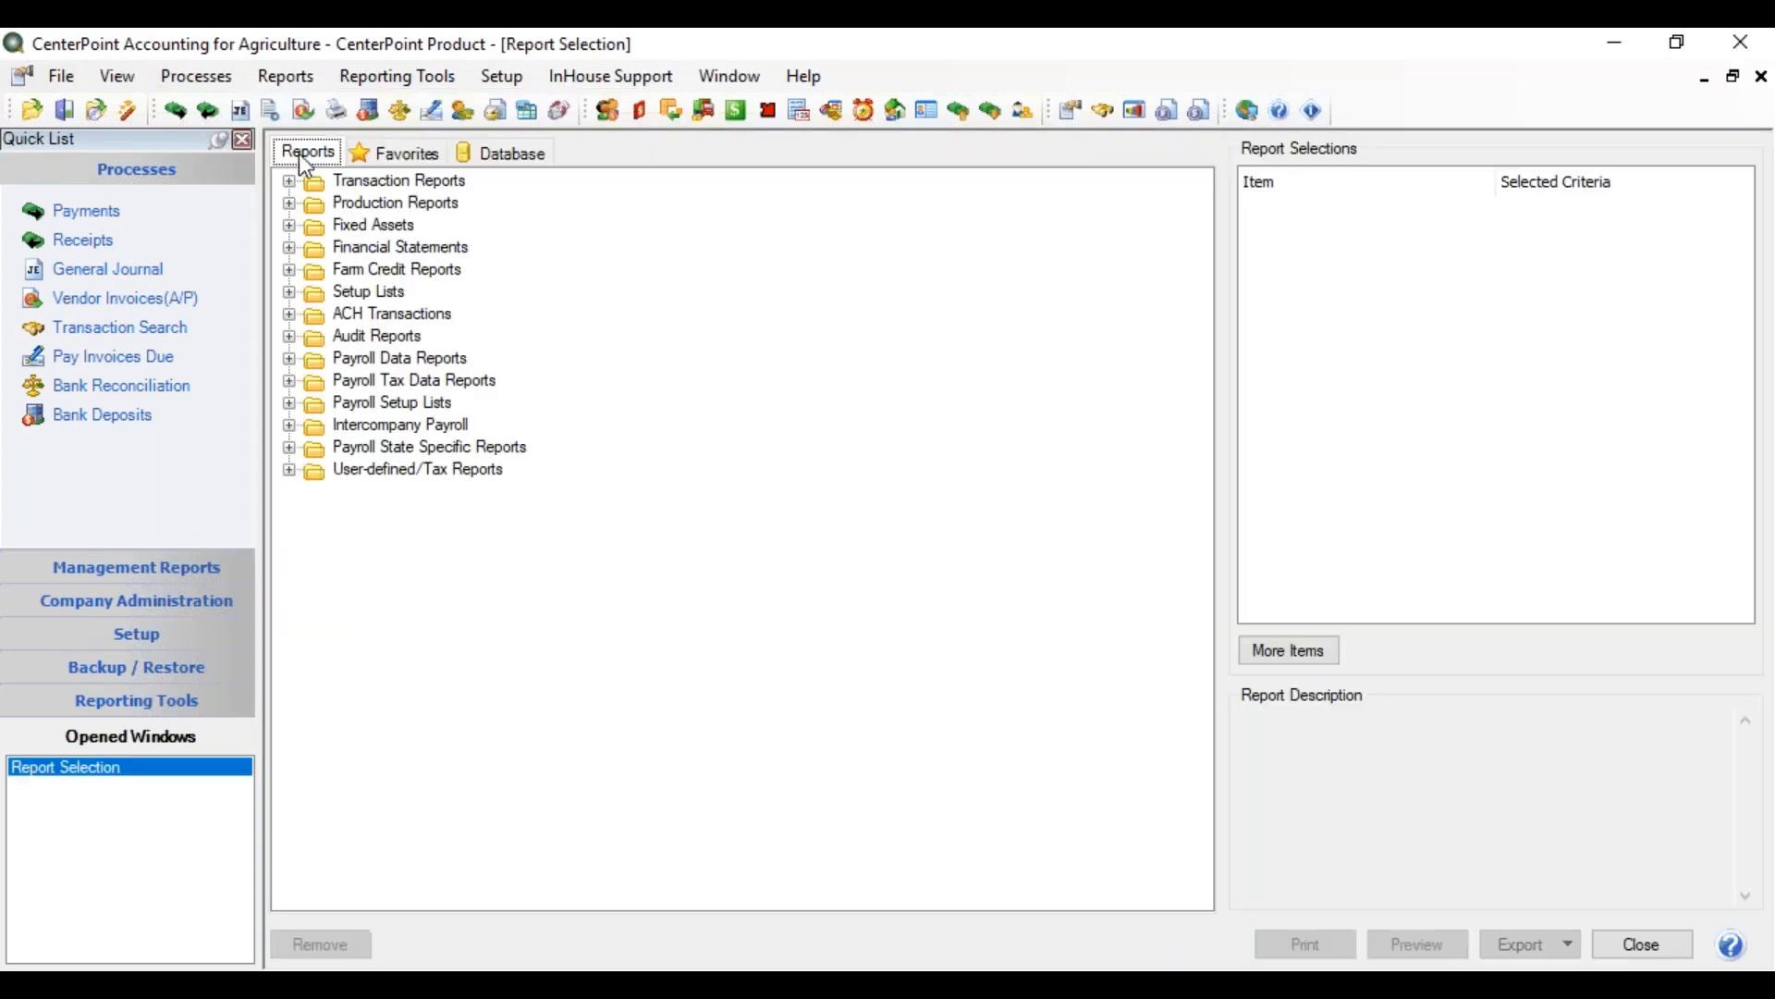
click(290, 203)
click(316, 226)
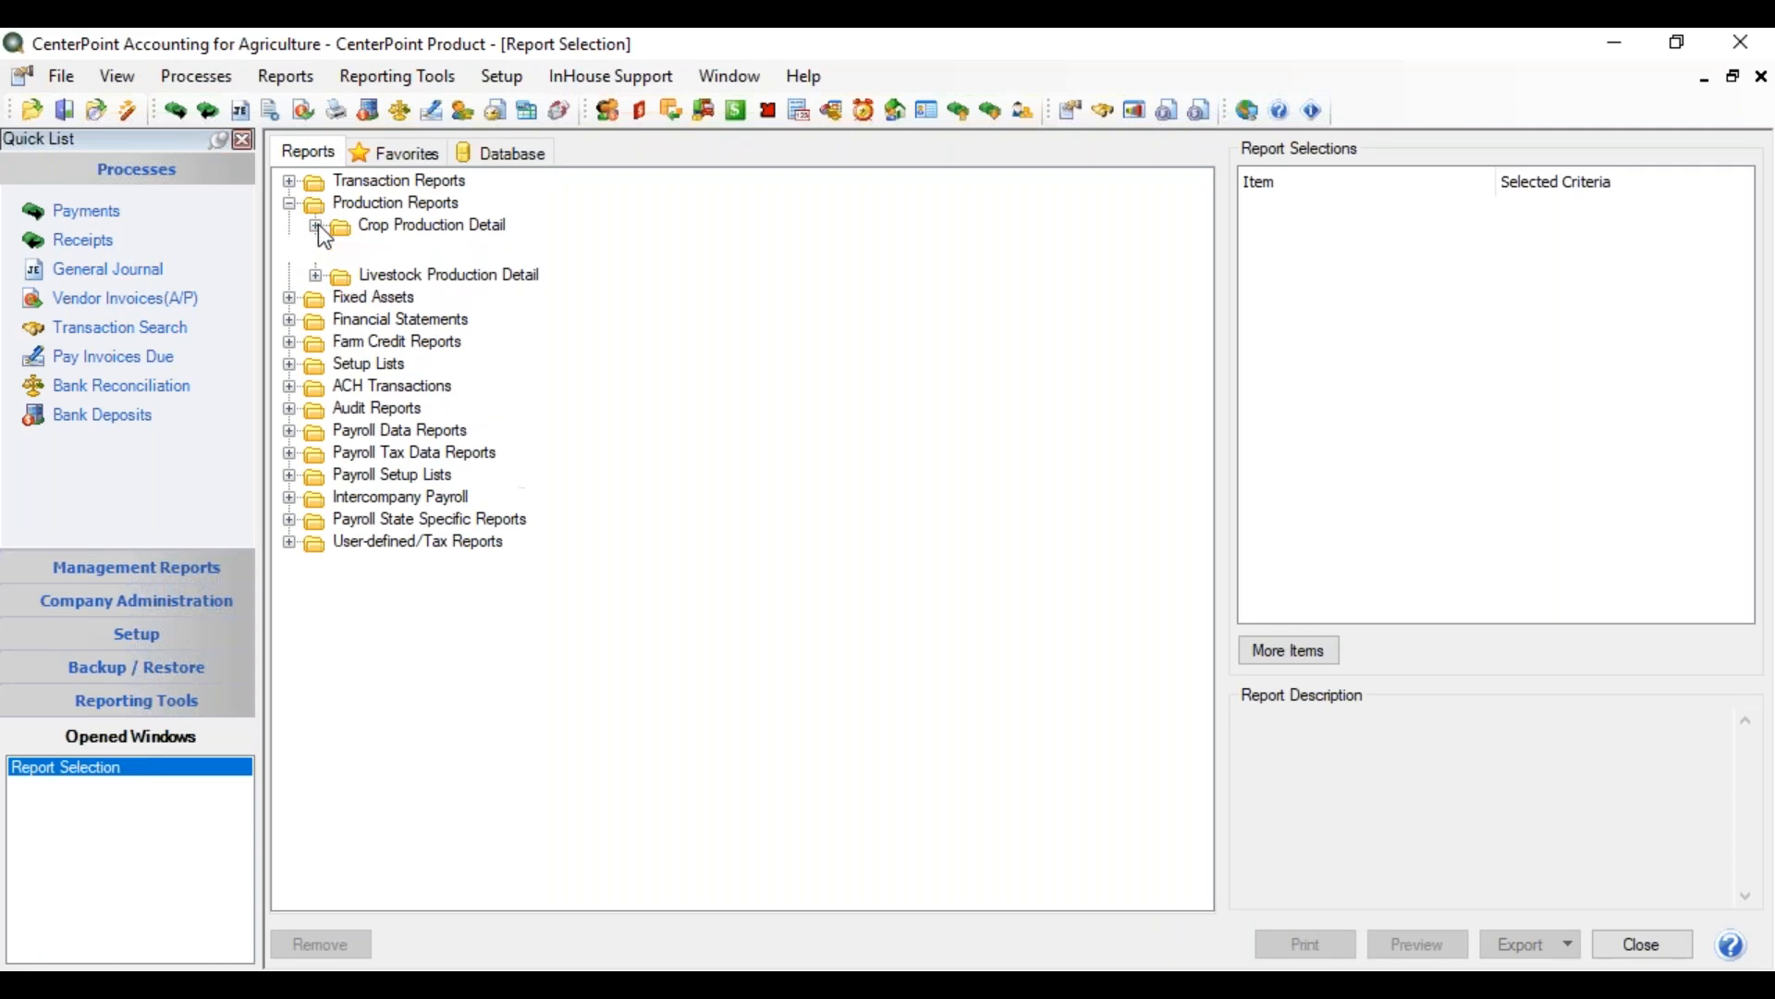
click(461, 247)
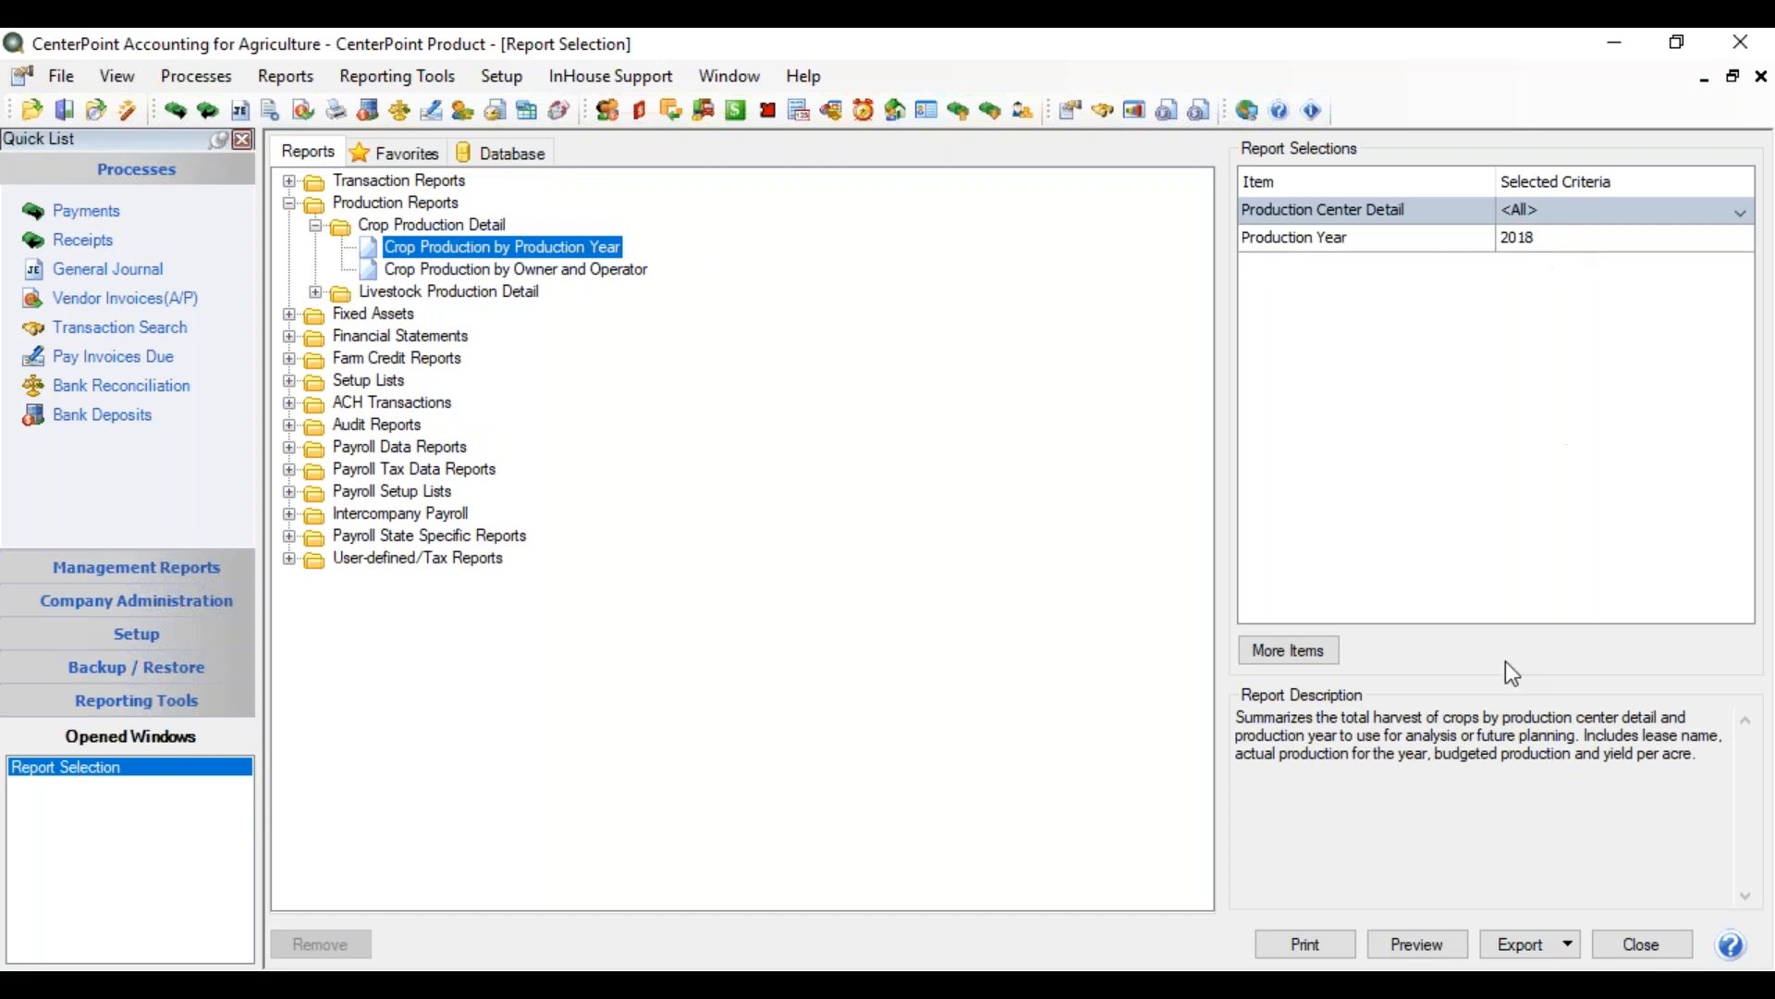
click(1407, 942)
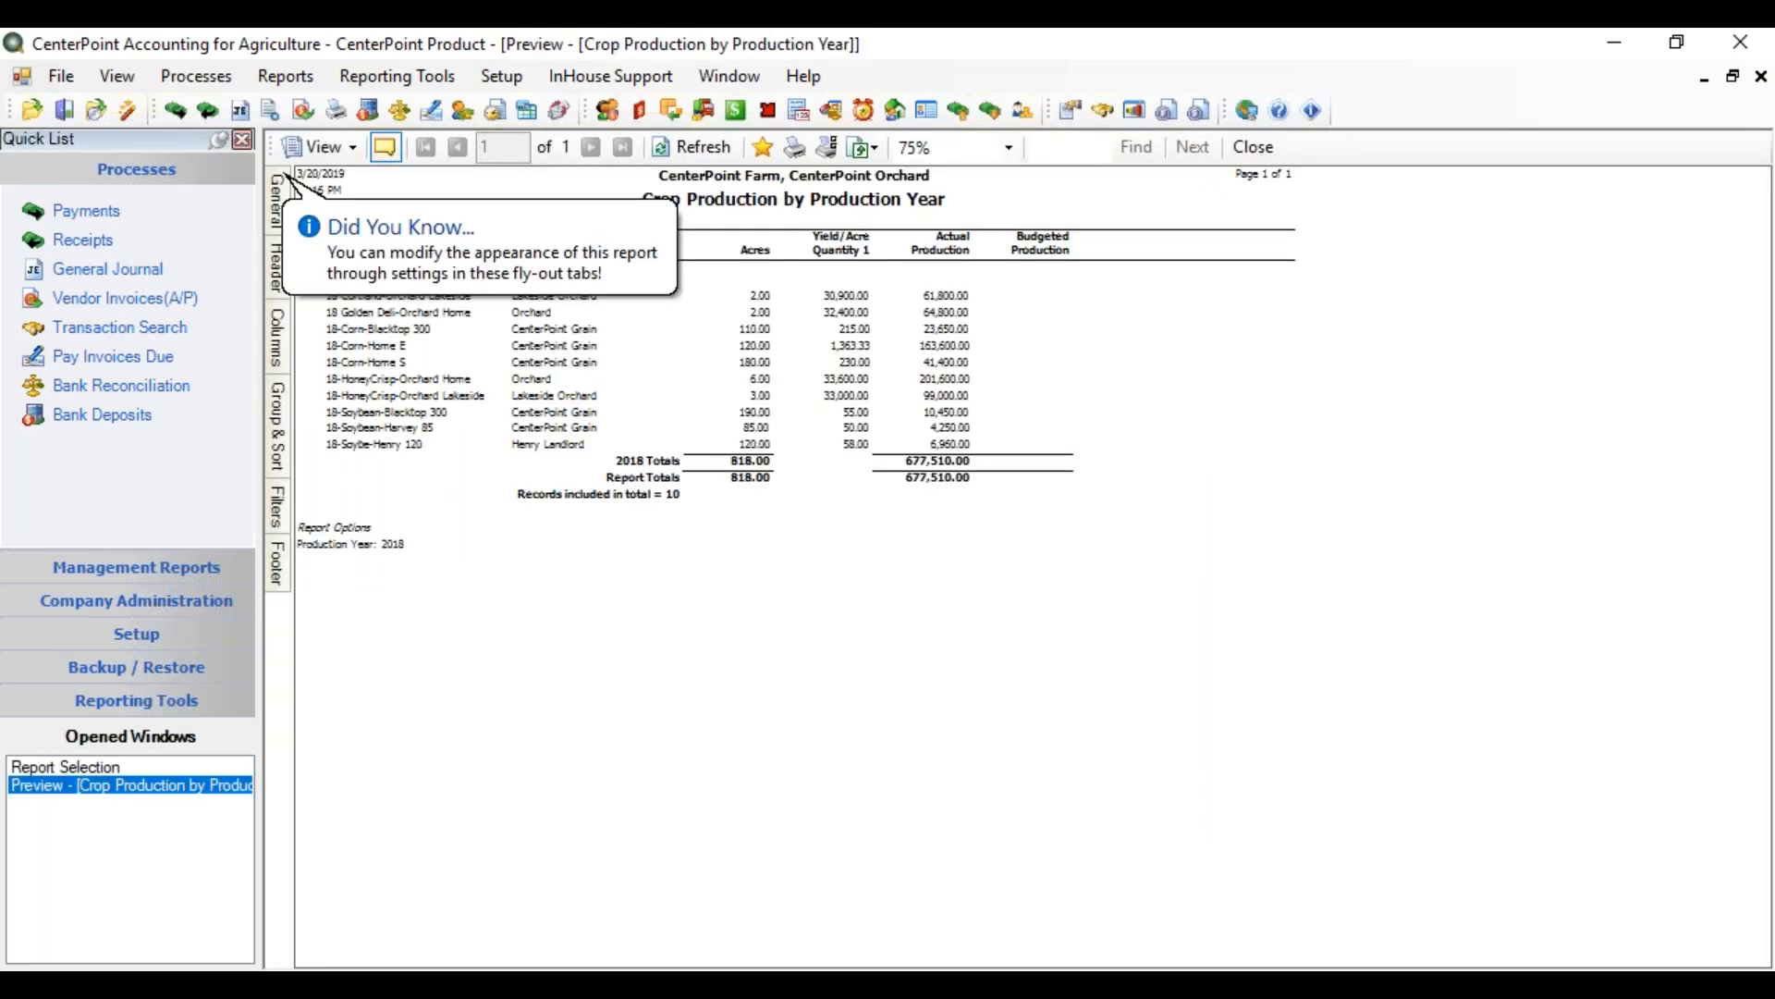
Add Profit Center as a grouped sort field right after Production Year and refresh the report
click(282, 430)
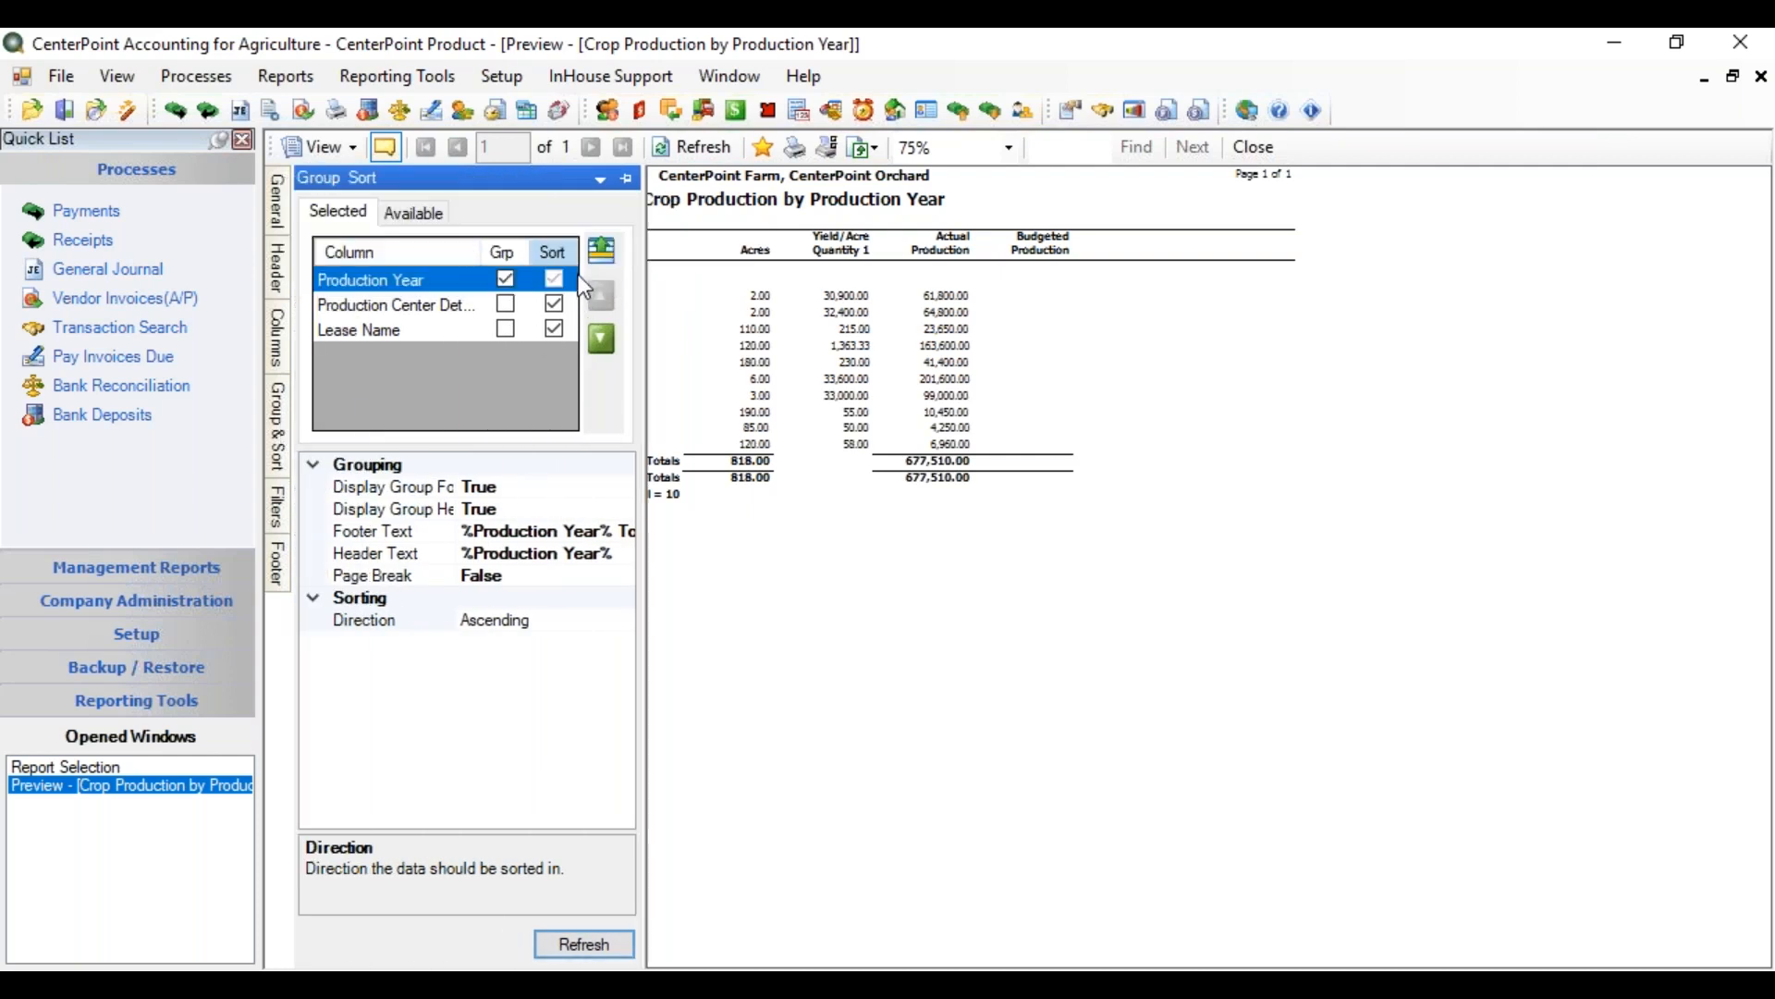
click(416, 213)
drag(612, 275, 630, 392)
click(325, 357)
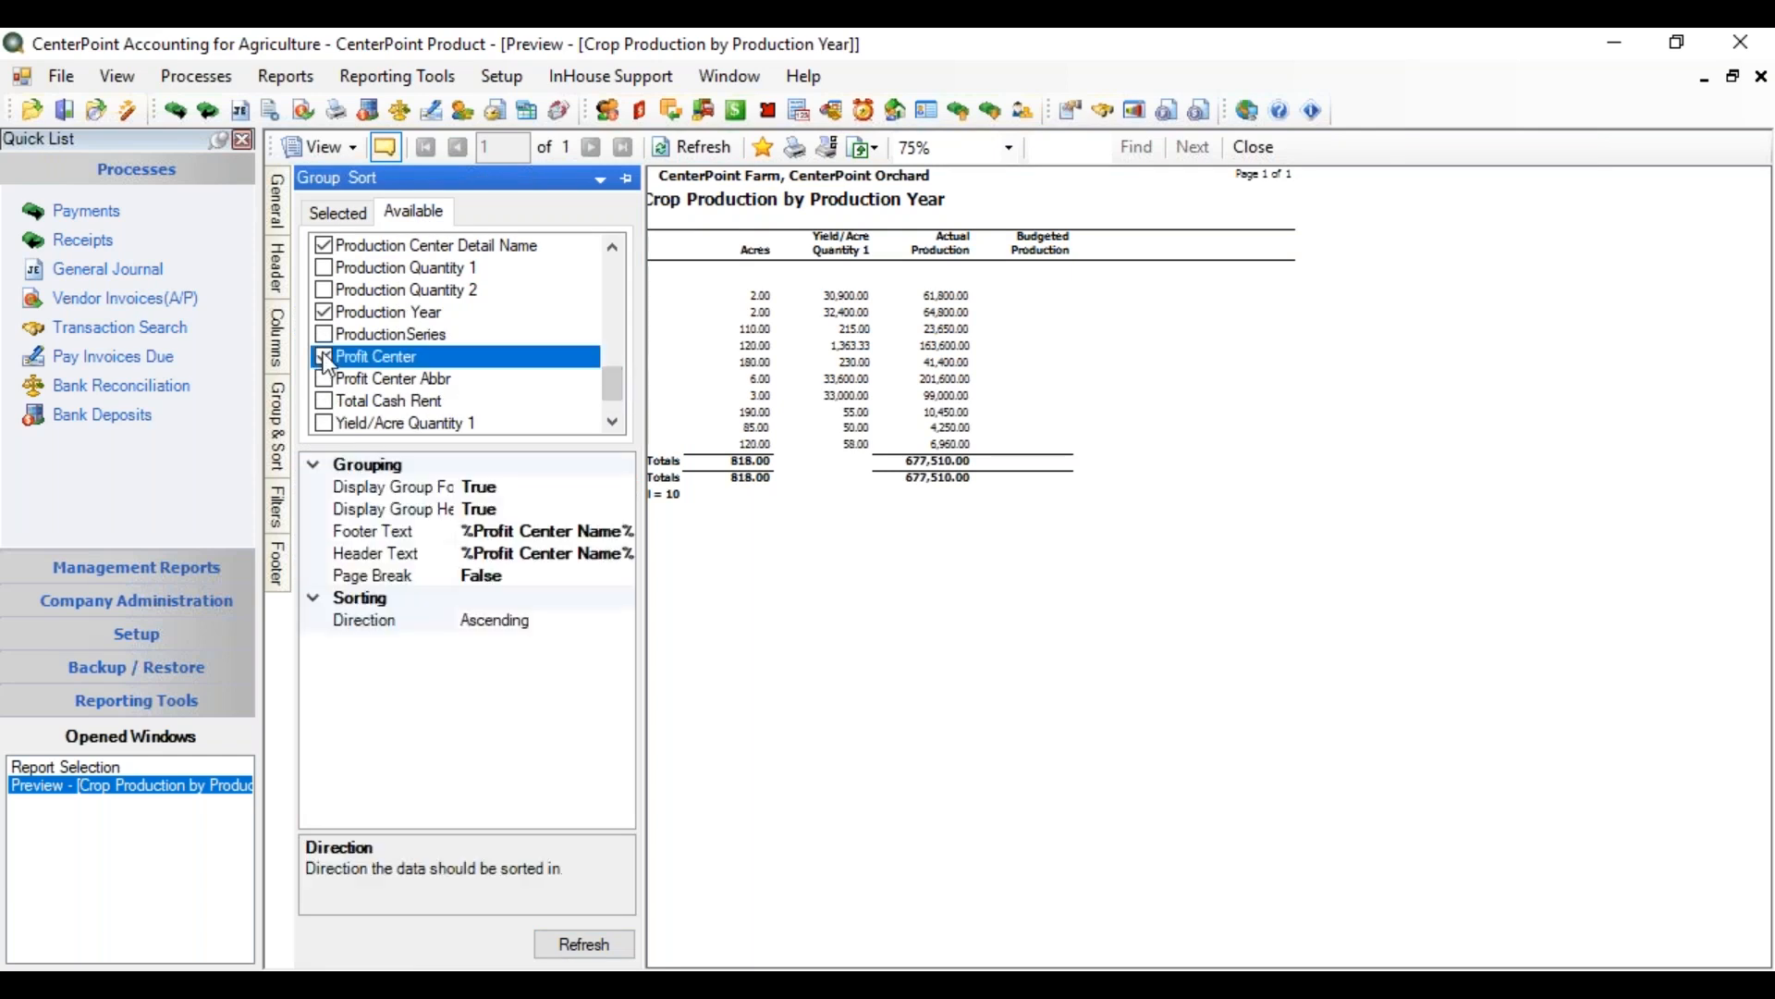
click(343, 205)
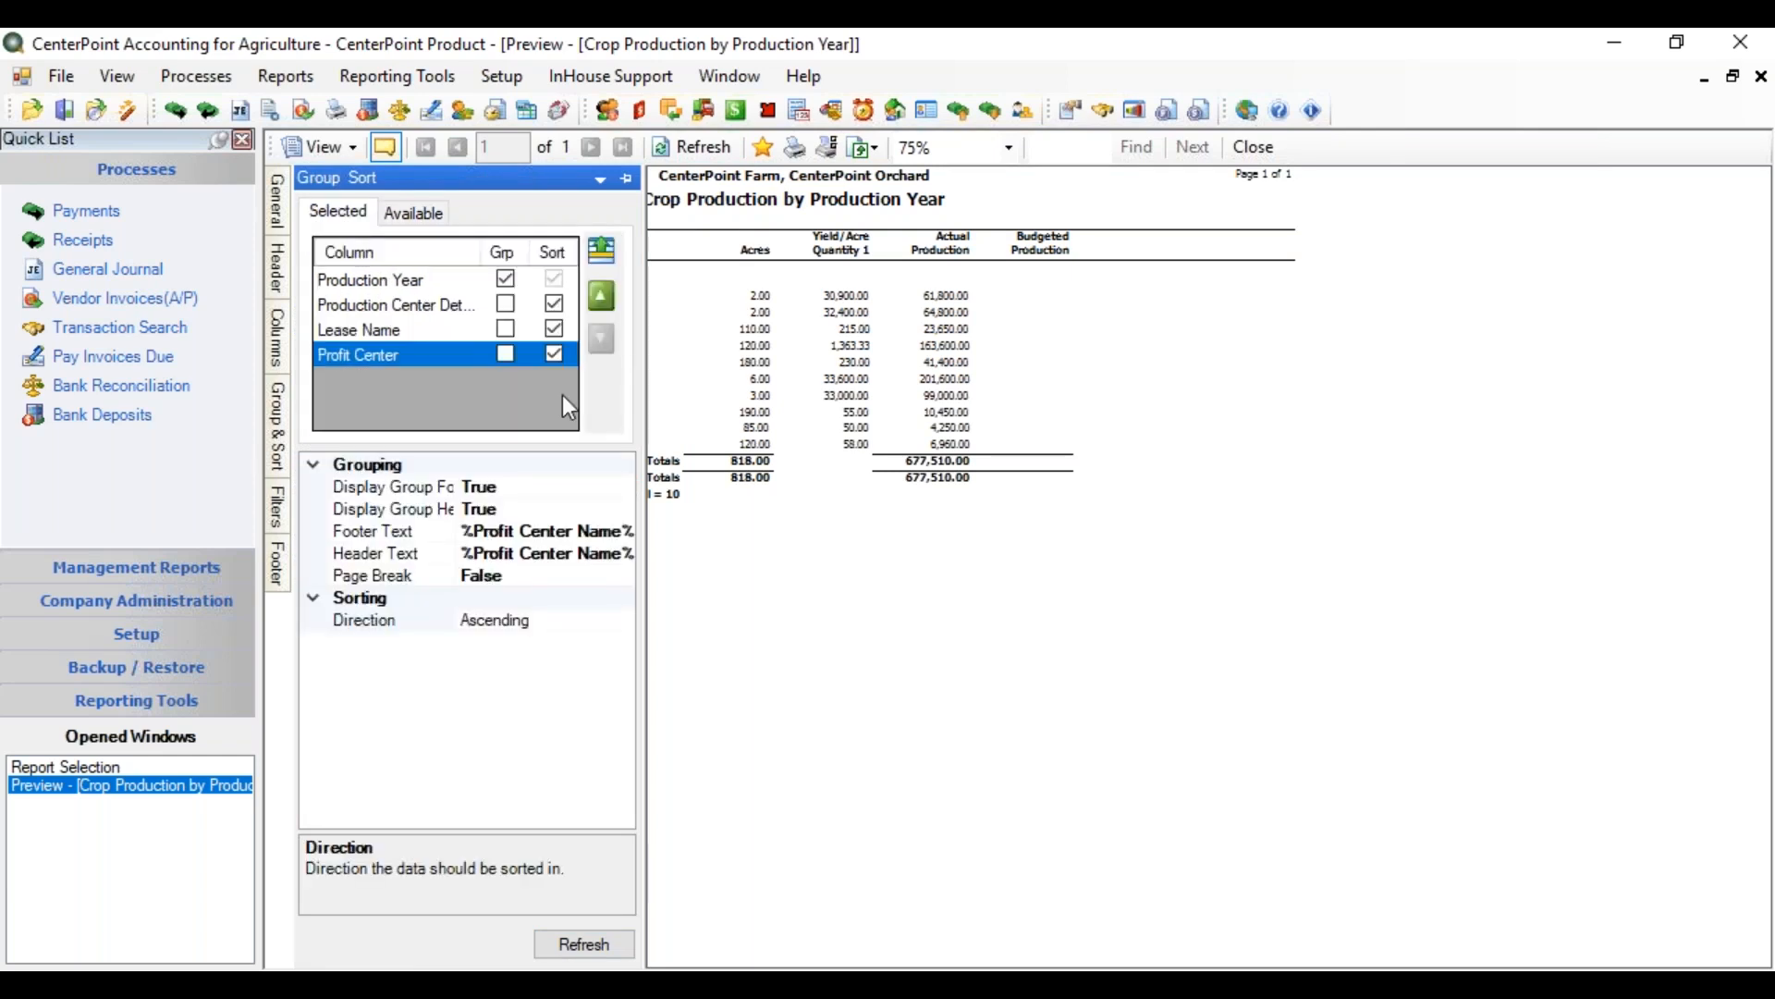
click(509, 353)
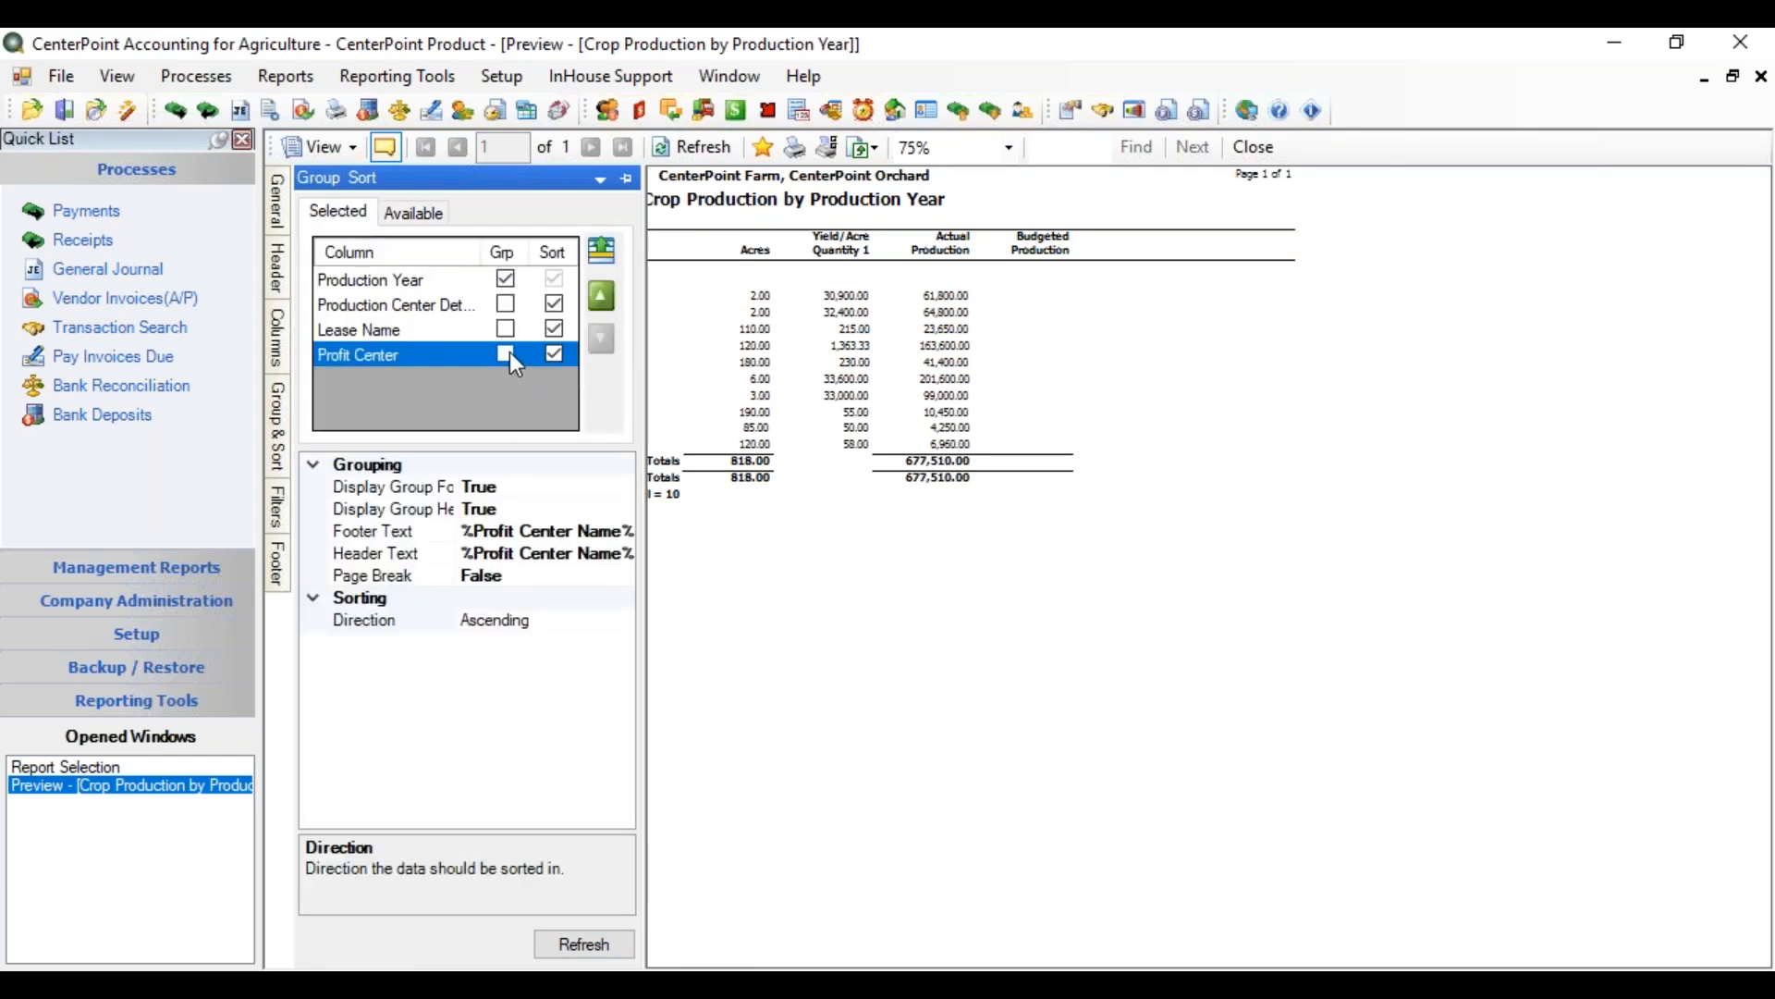
click(598, 296)
click(598, 294)
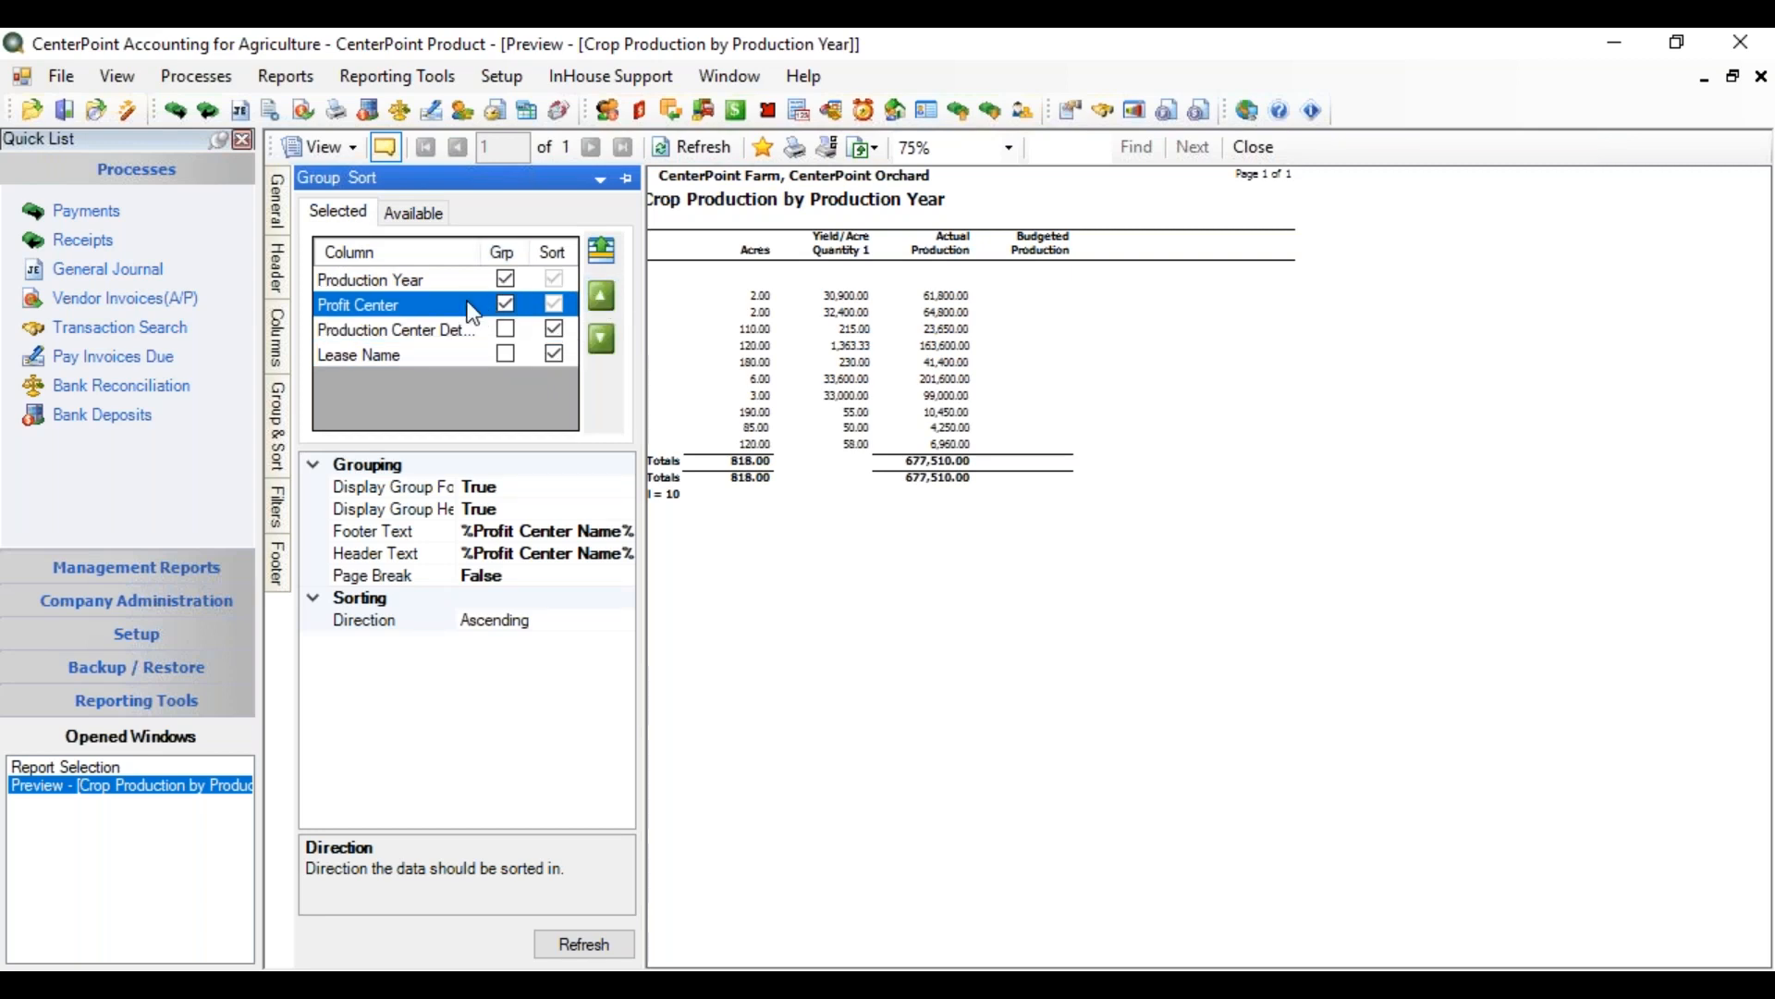
click(582, 944)
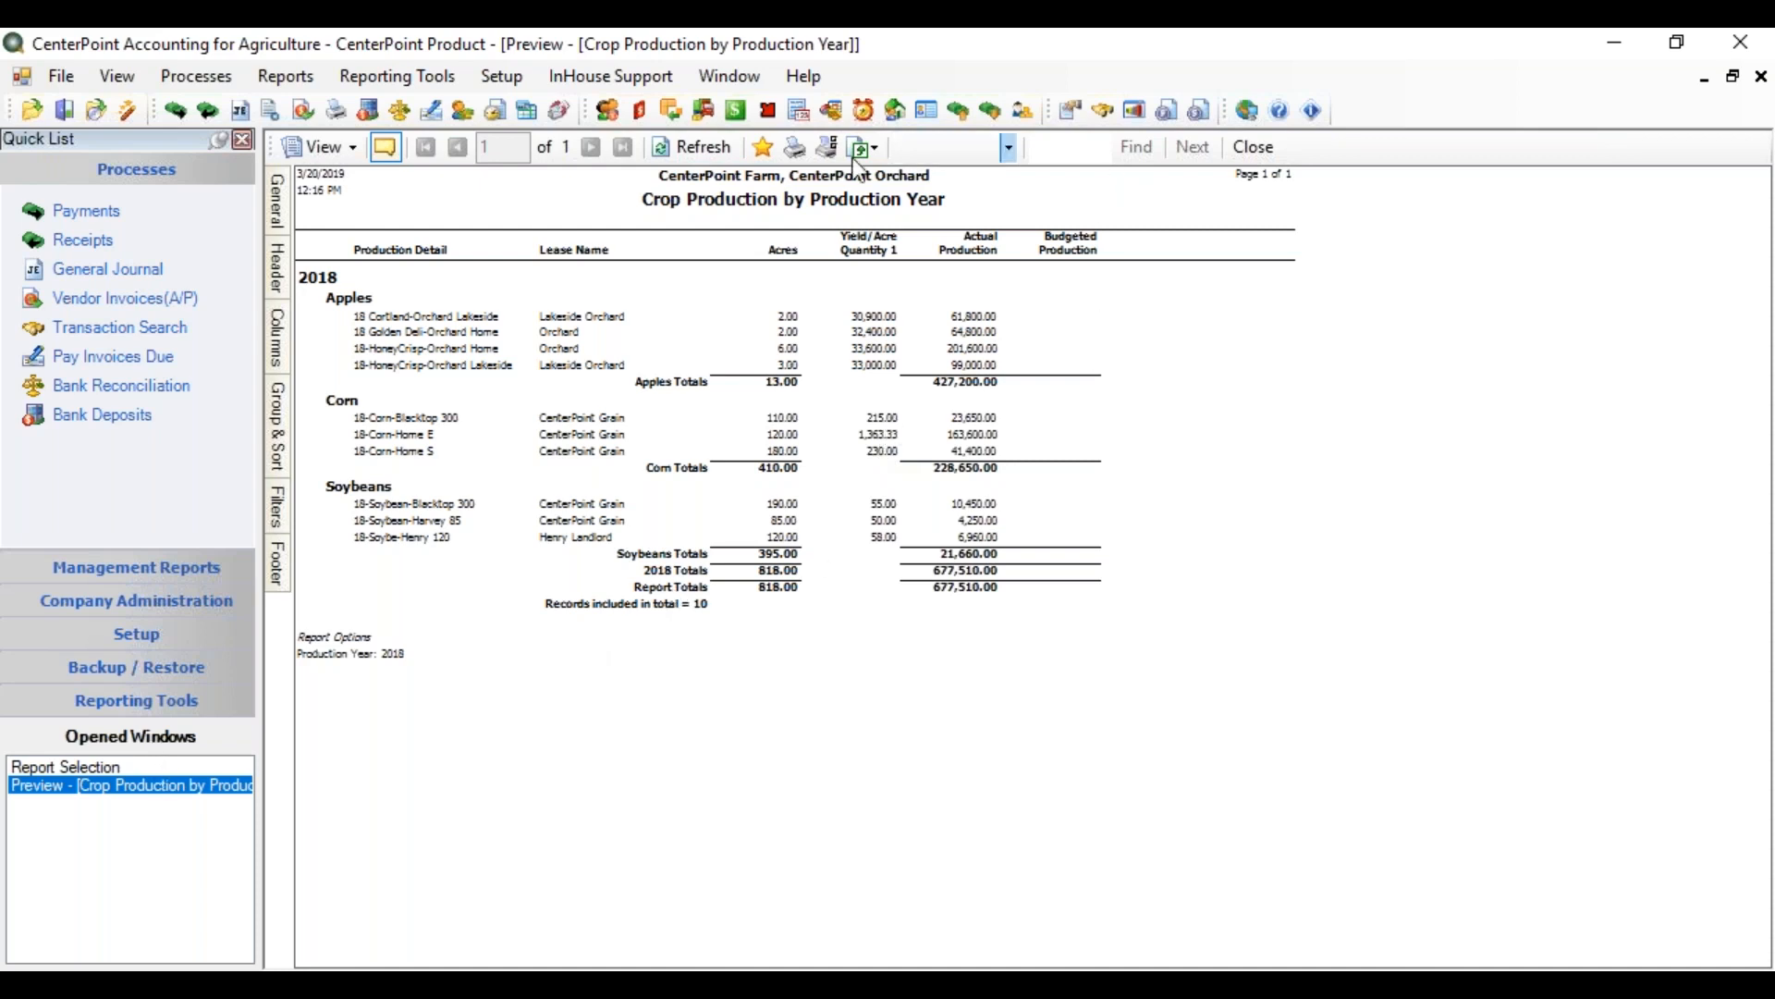
click(503, 79)
Create a new distribution with abbreviation UnitPro and name 'Unit of Production Crop'
mouse_move(557, 265)
click(856, 321)
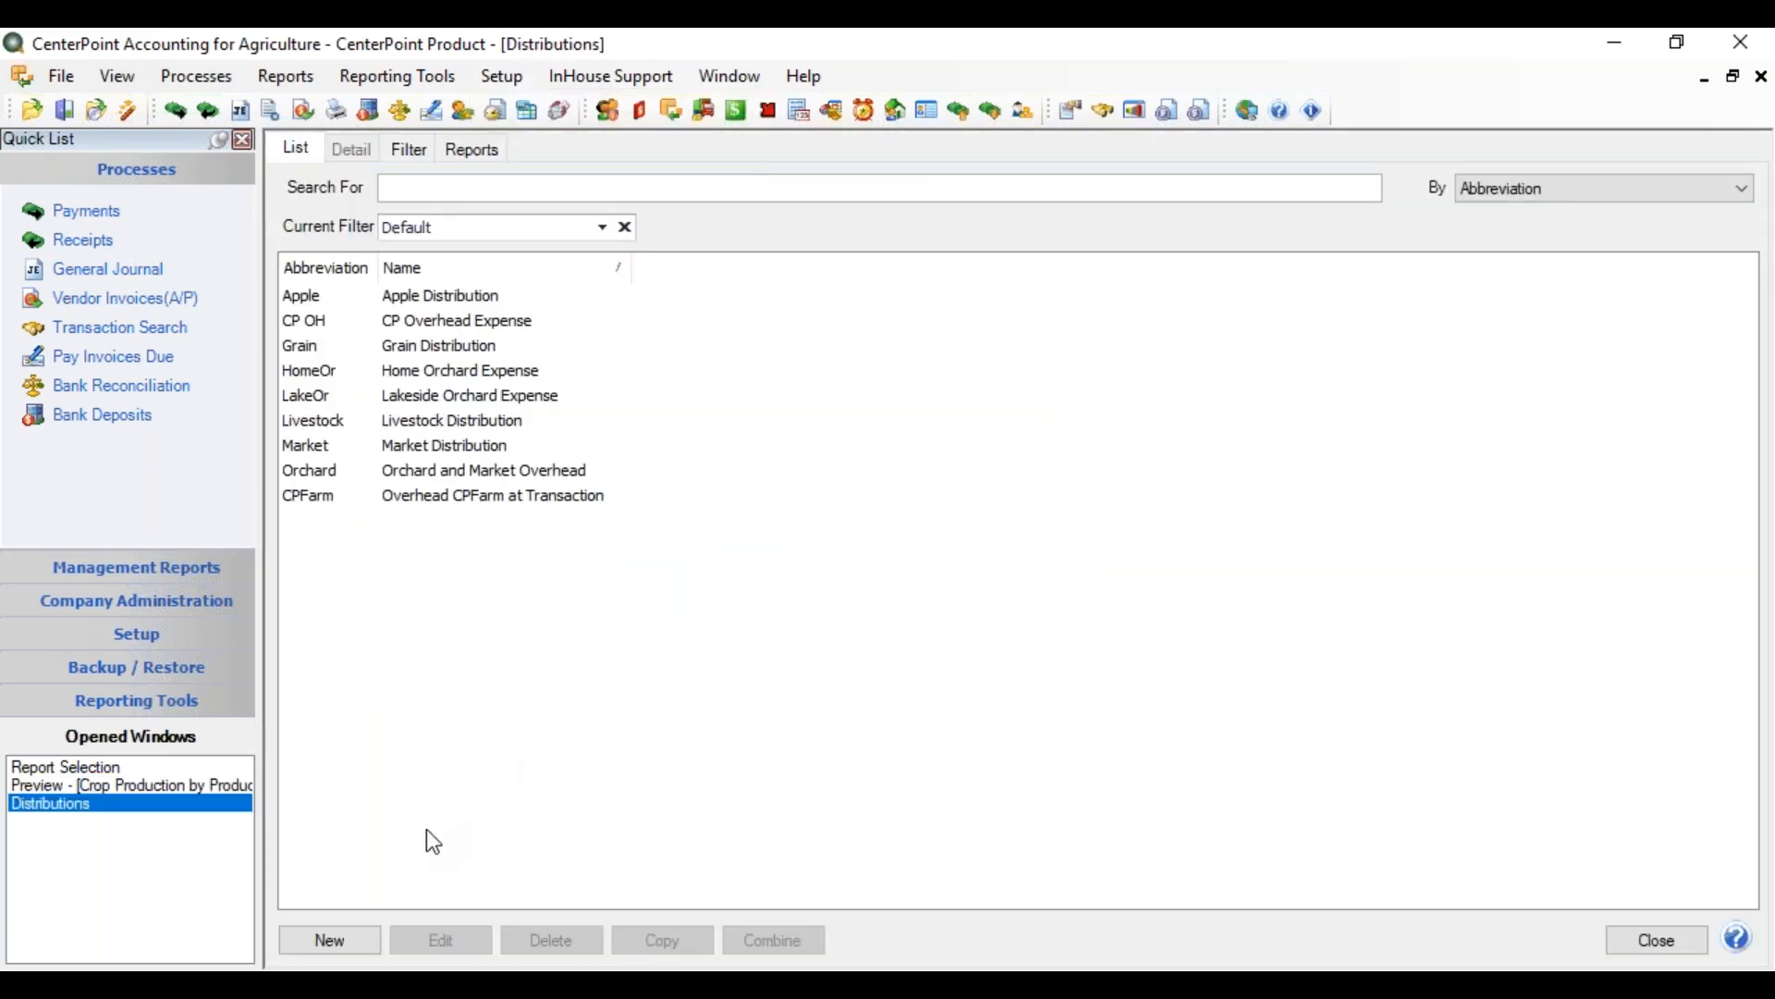
click(352, 943)
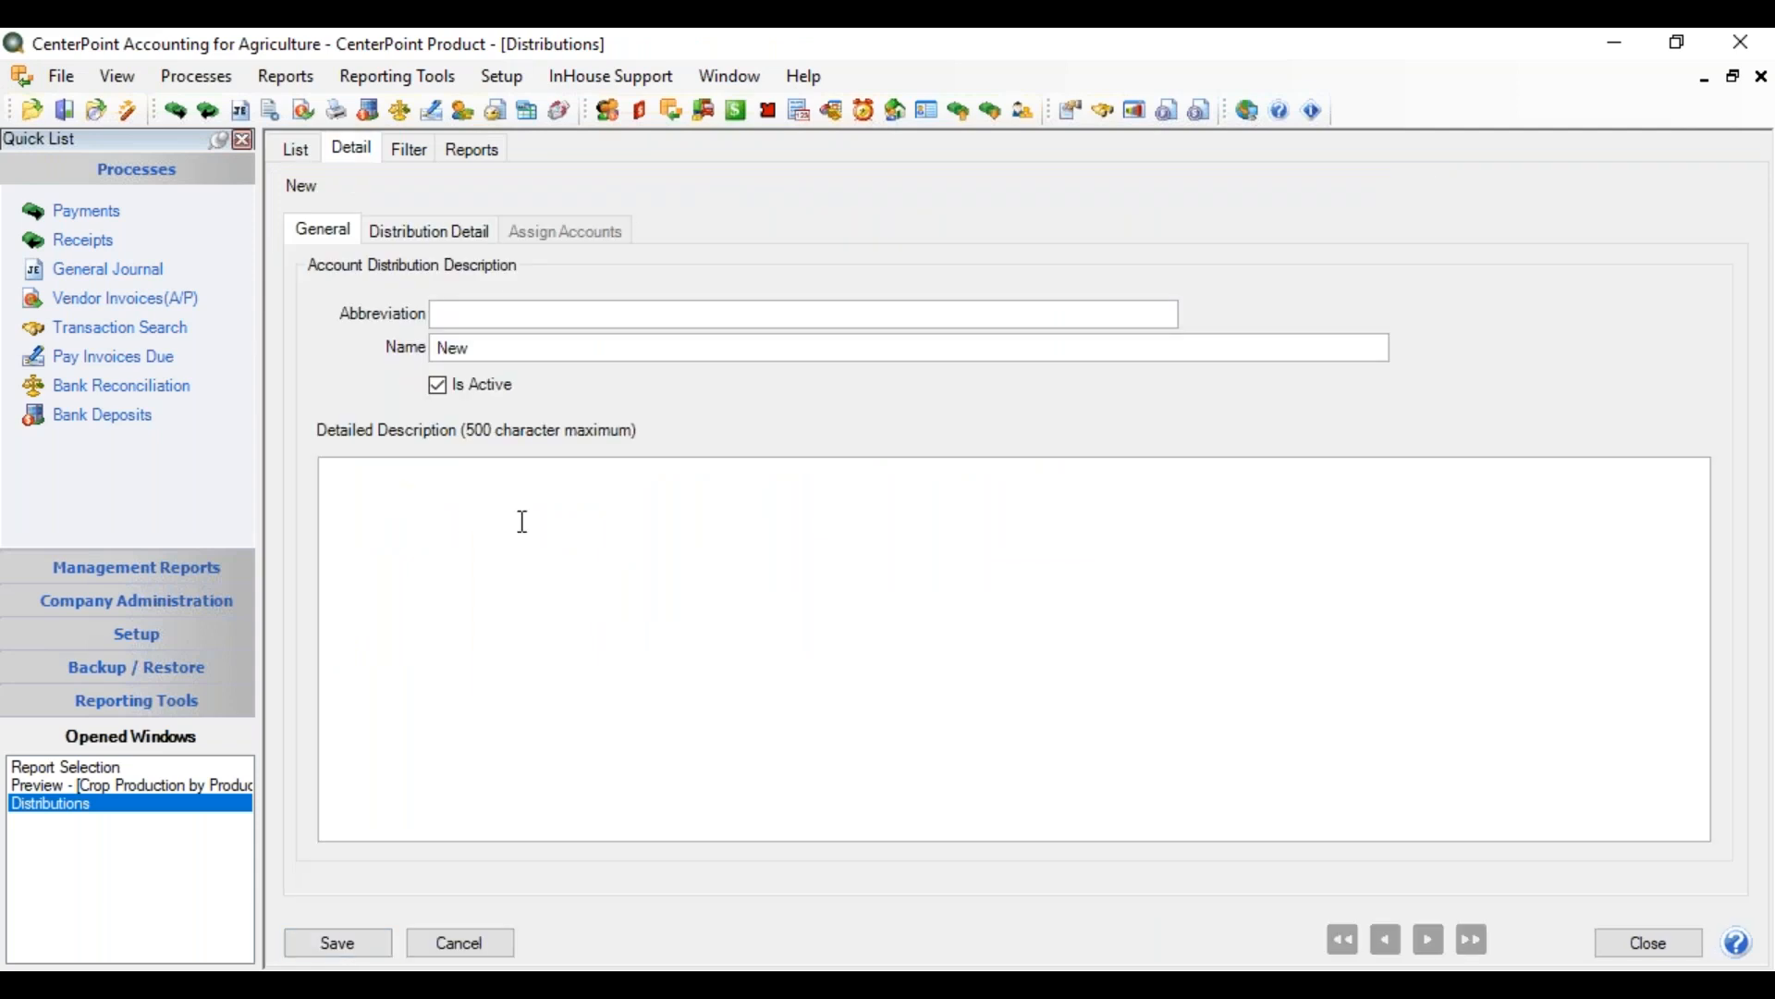
click(497, 312)
text(UnitPro)
key(Tab)
text(Unit of Production Crop)
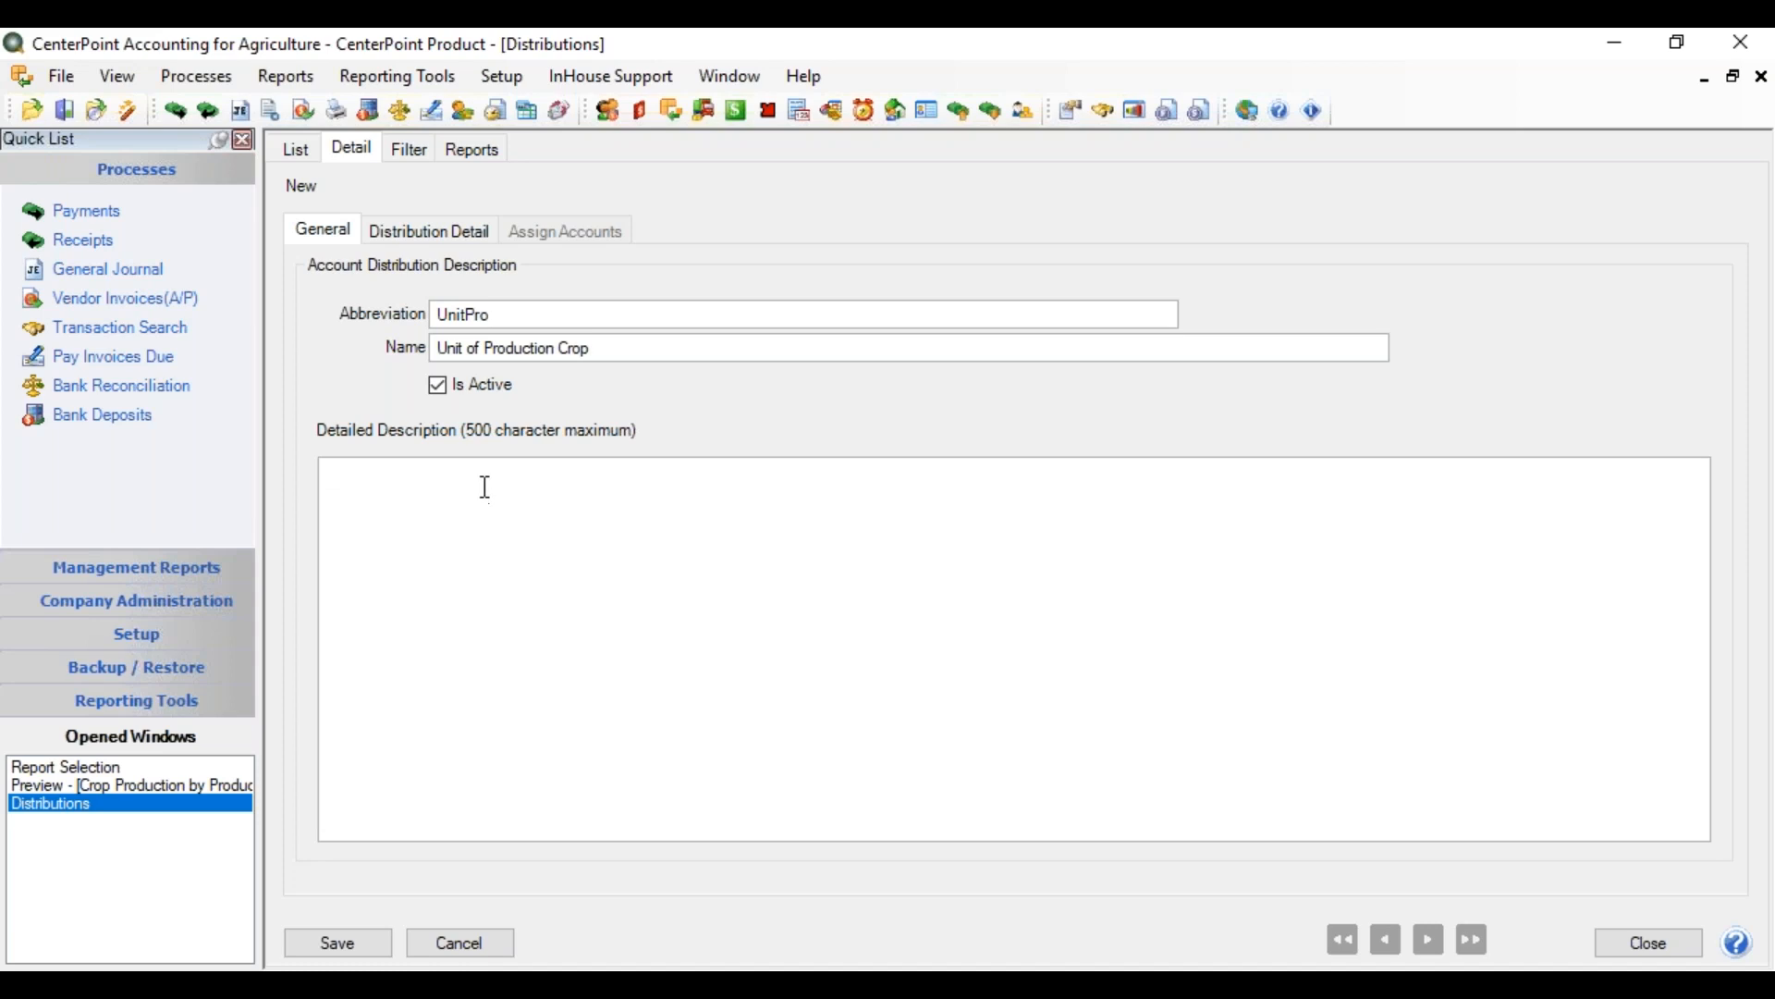
click(427, 239)
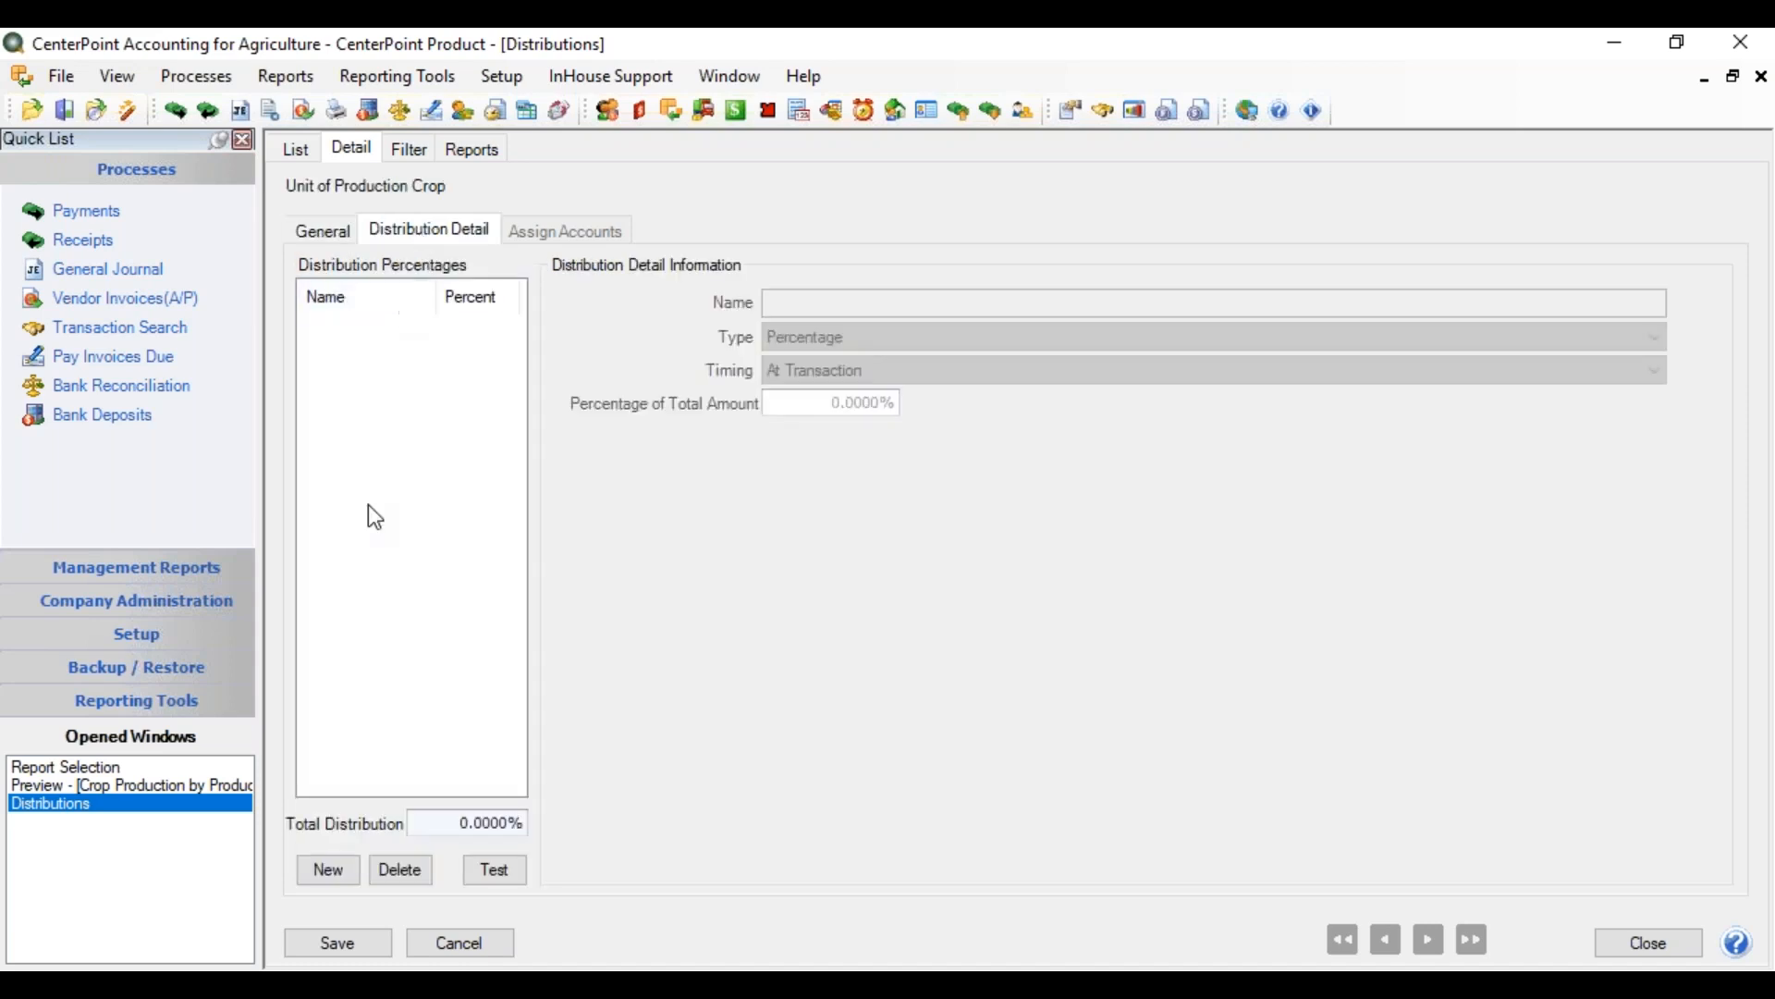
Add a Corn distribution line and change its type to Per Unit of Crop Production
click(330, 871)
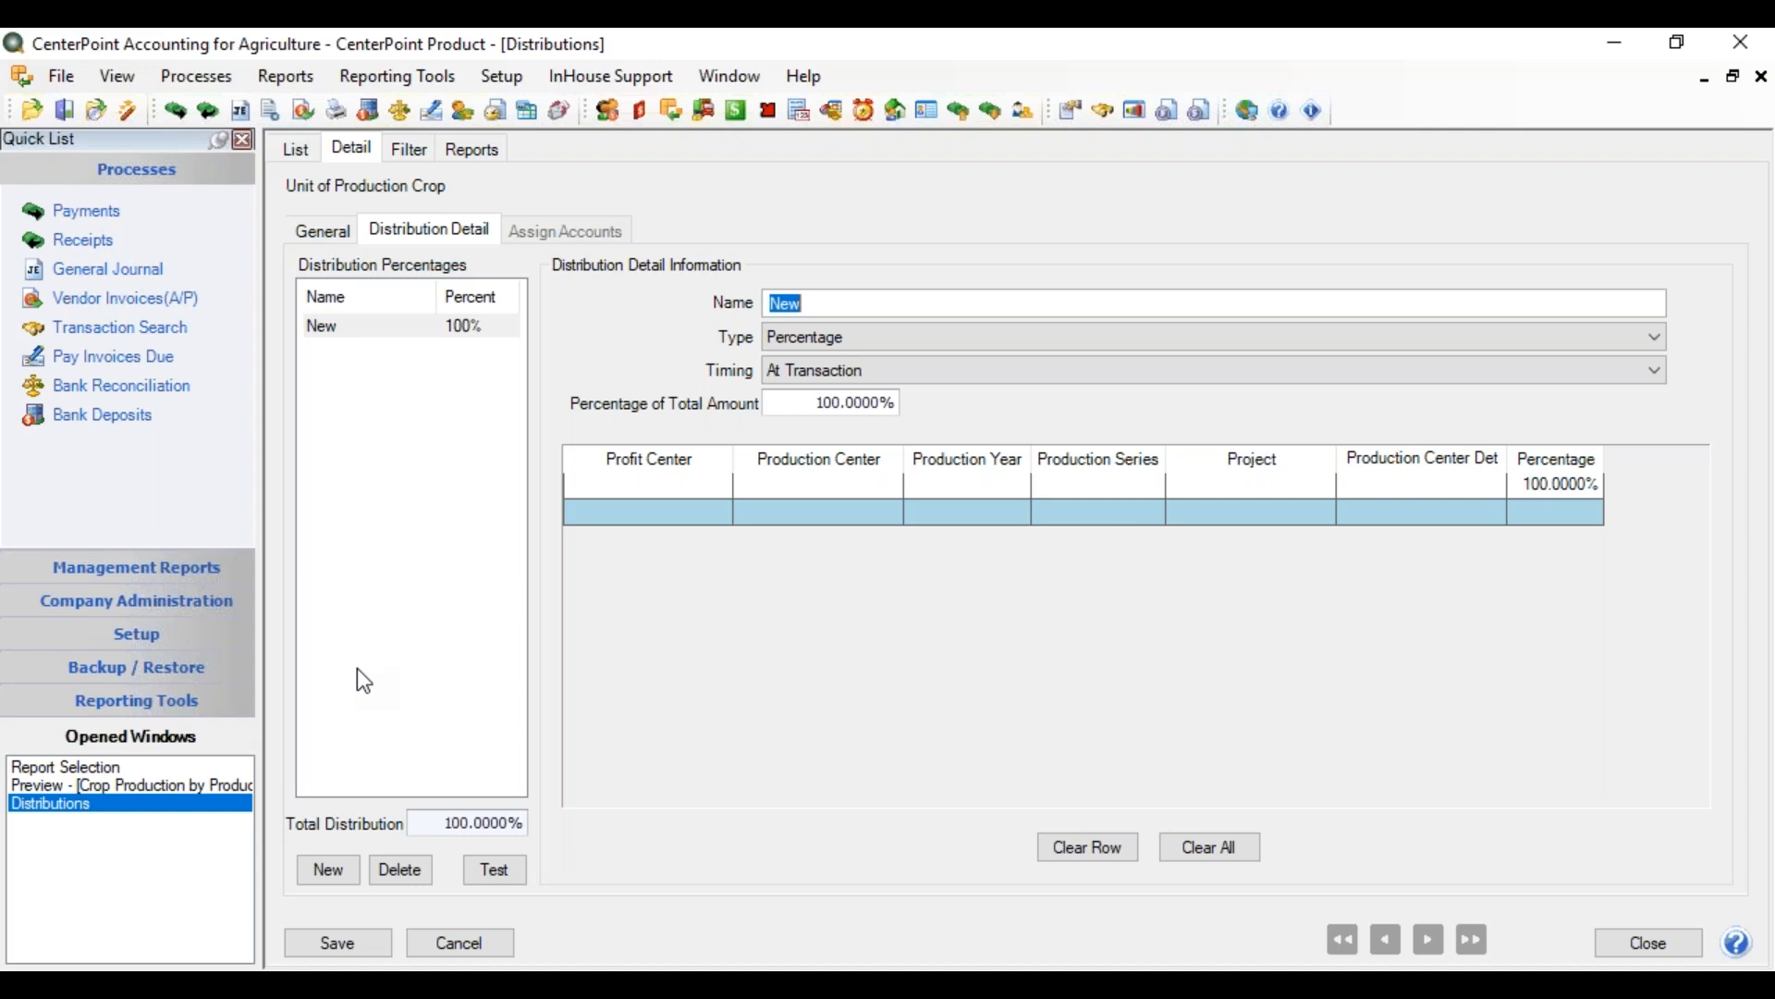
text(Corn)
click(940, 336)
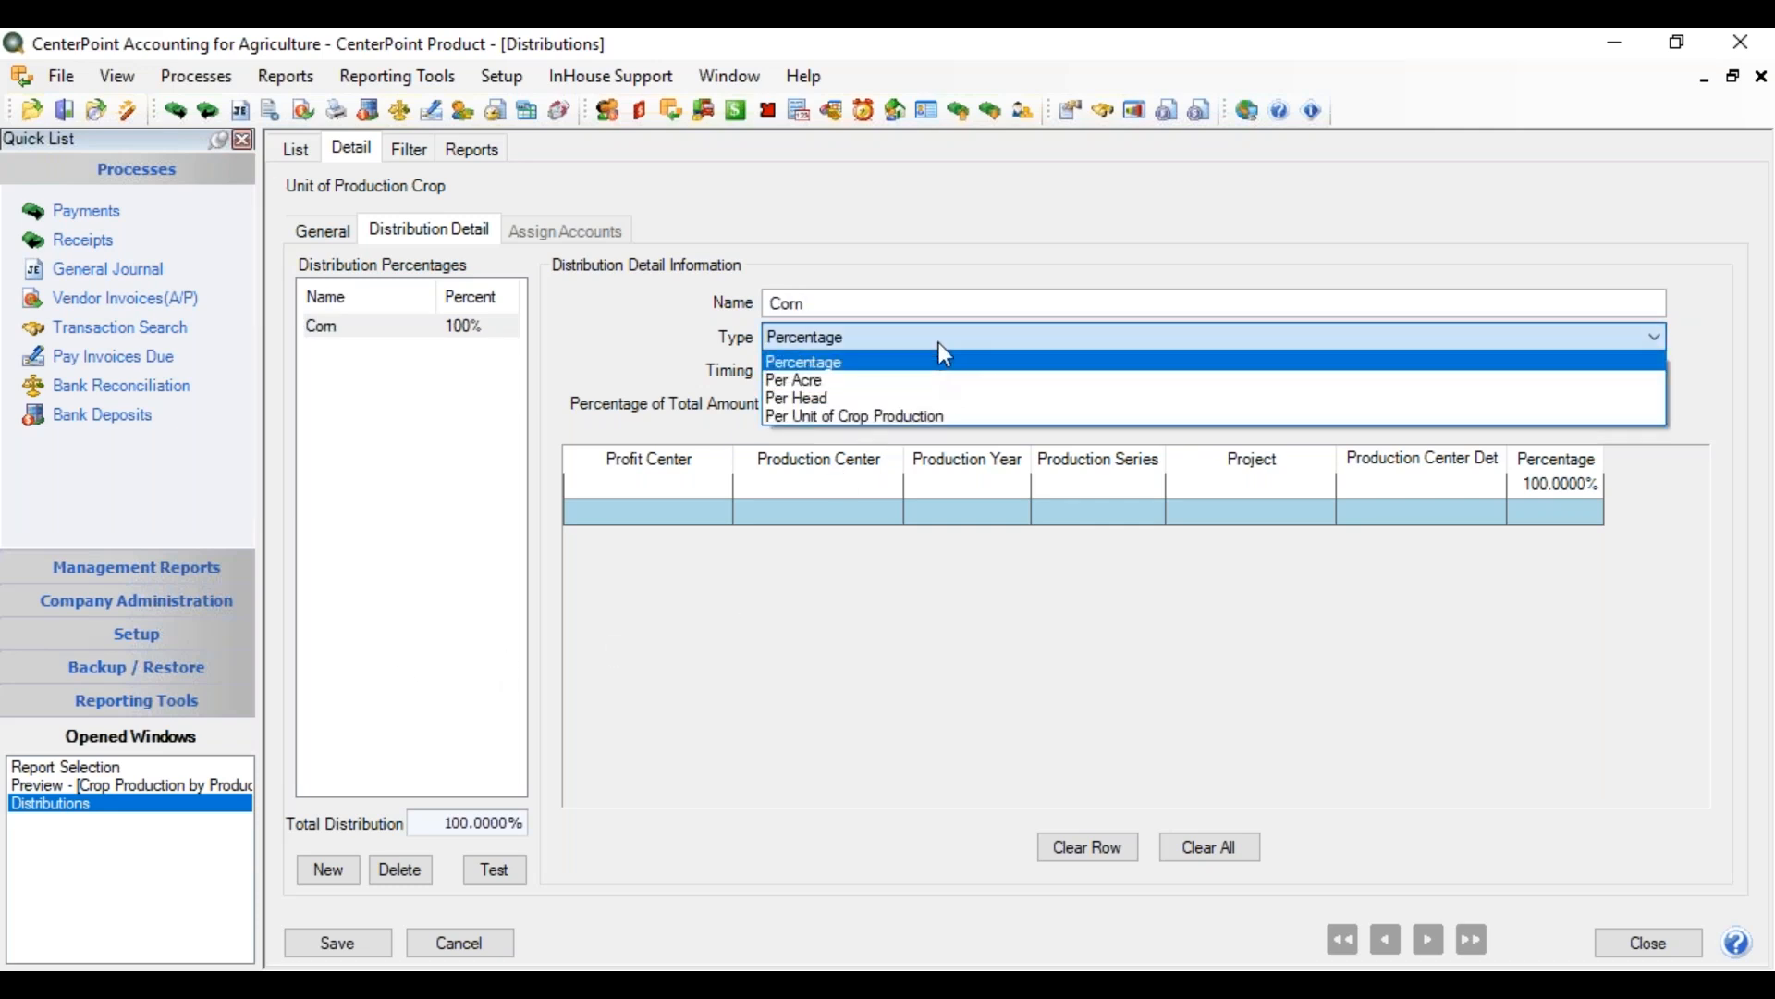
click(909, 415)
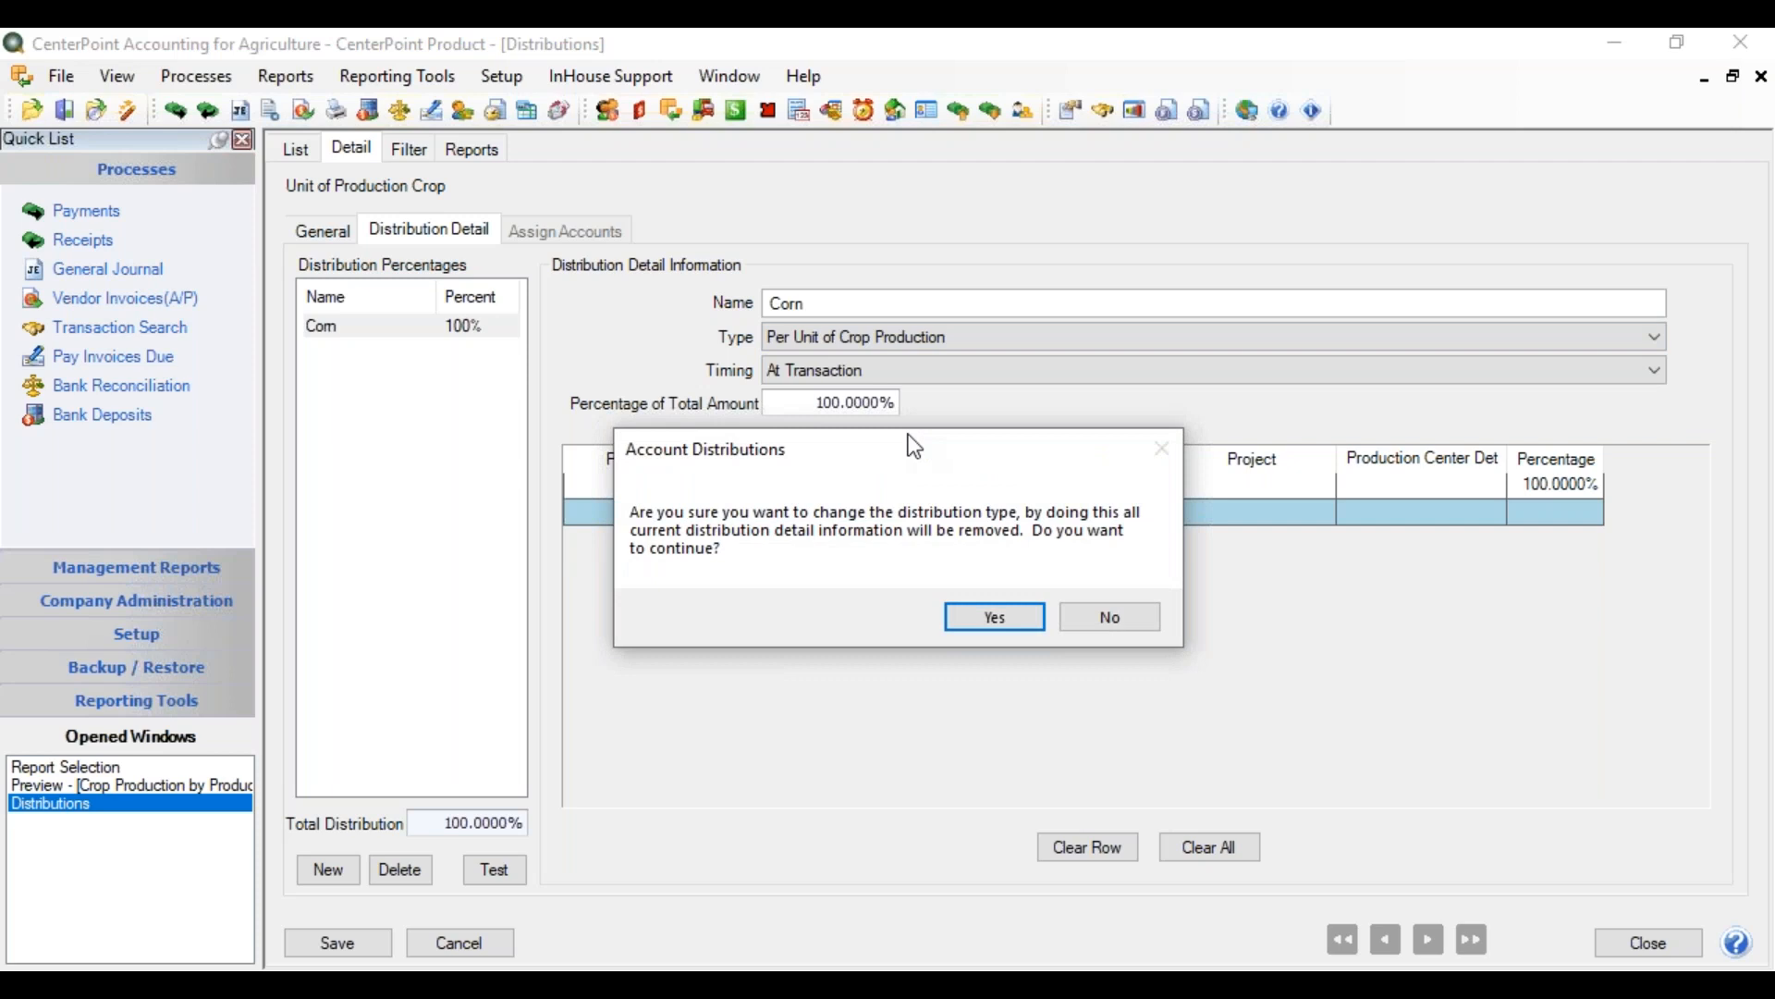
click(990, 614)
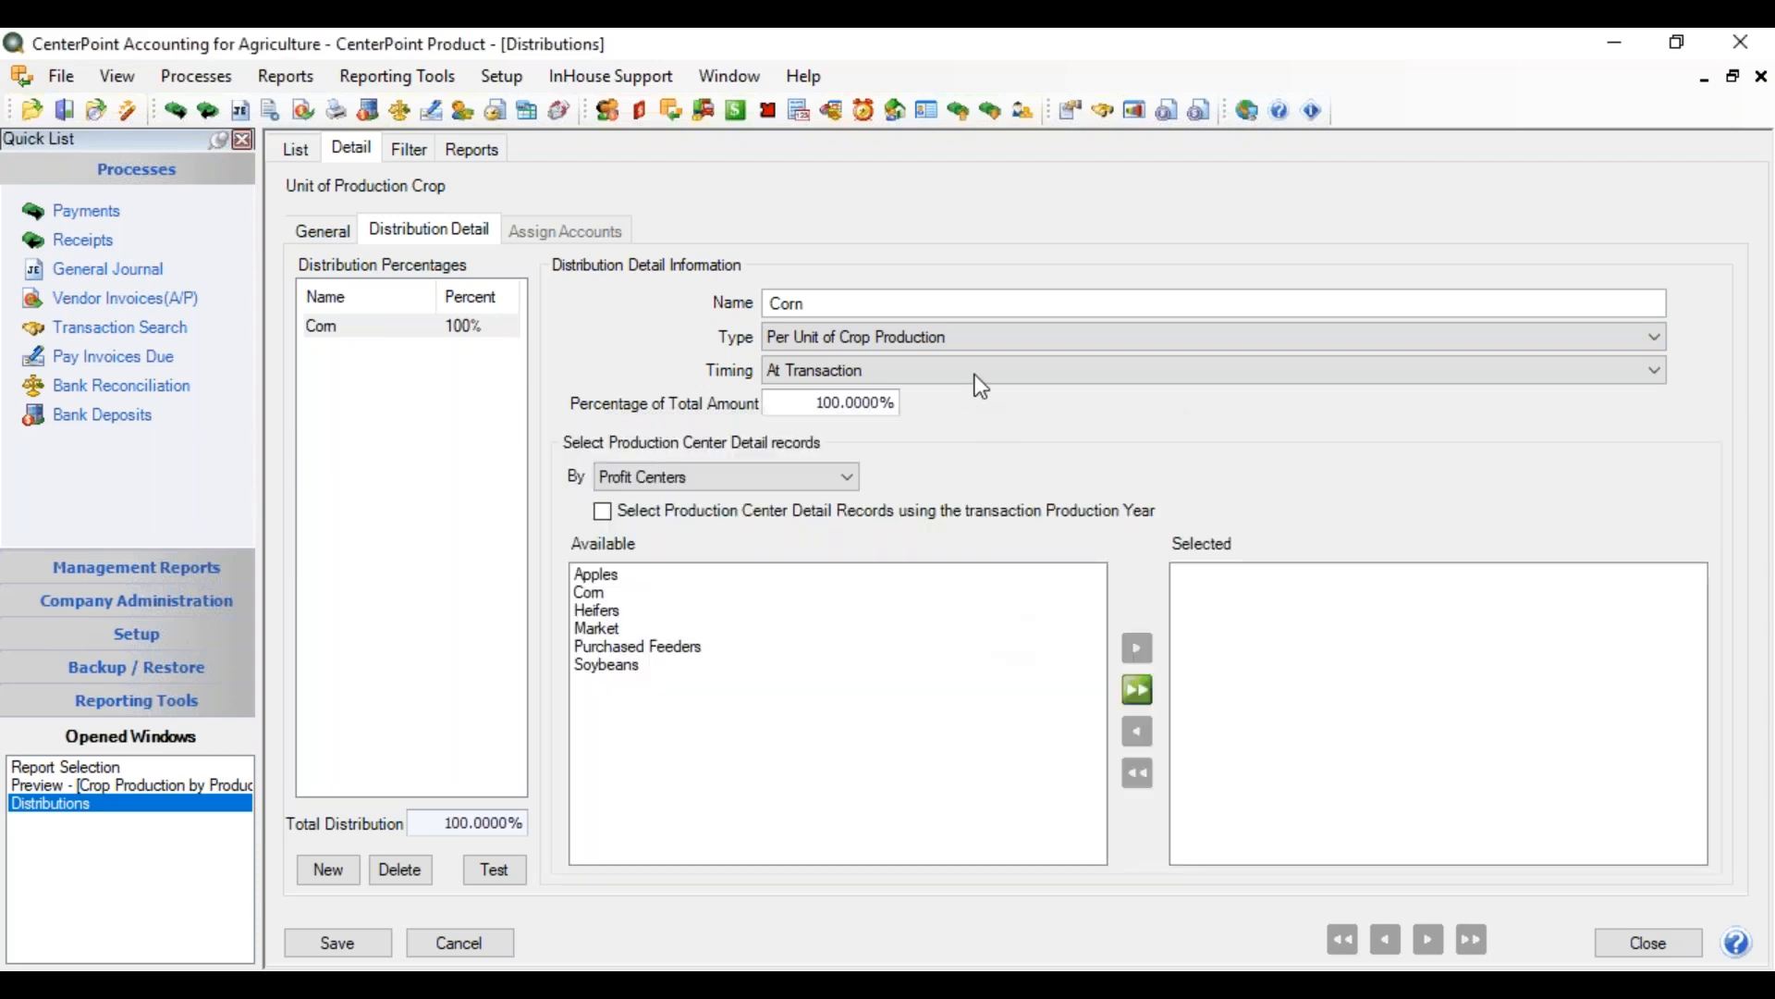
Keep Corn's timing At Transaction, select its 100.0000 share, and return to the crop report preview
click(980, 381)
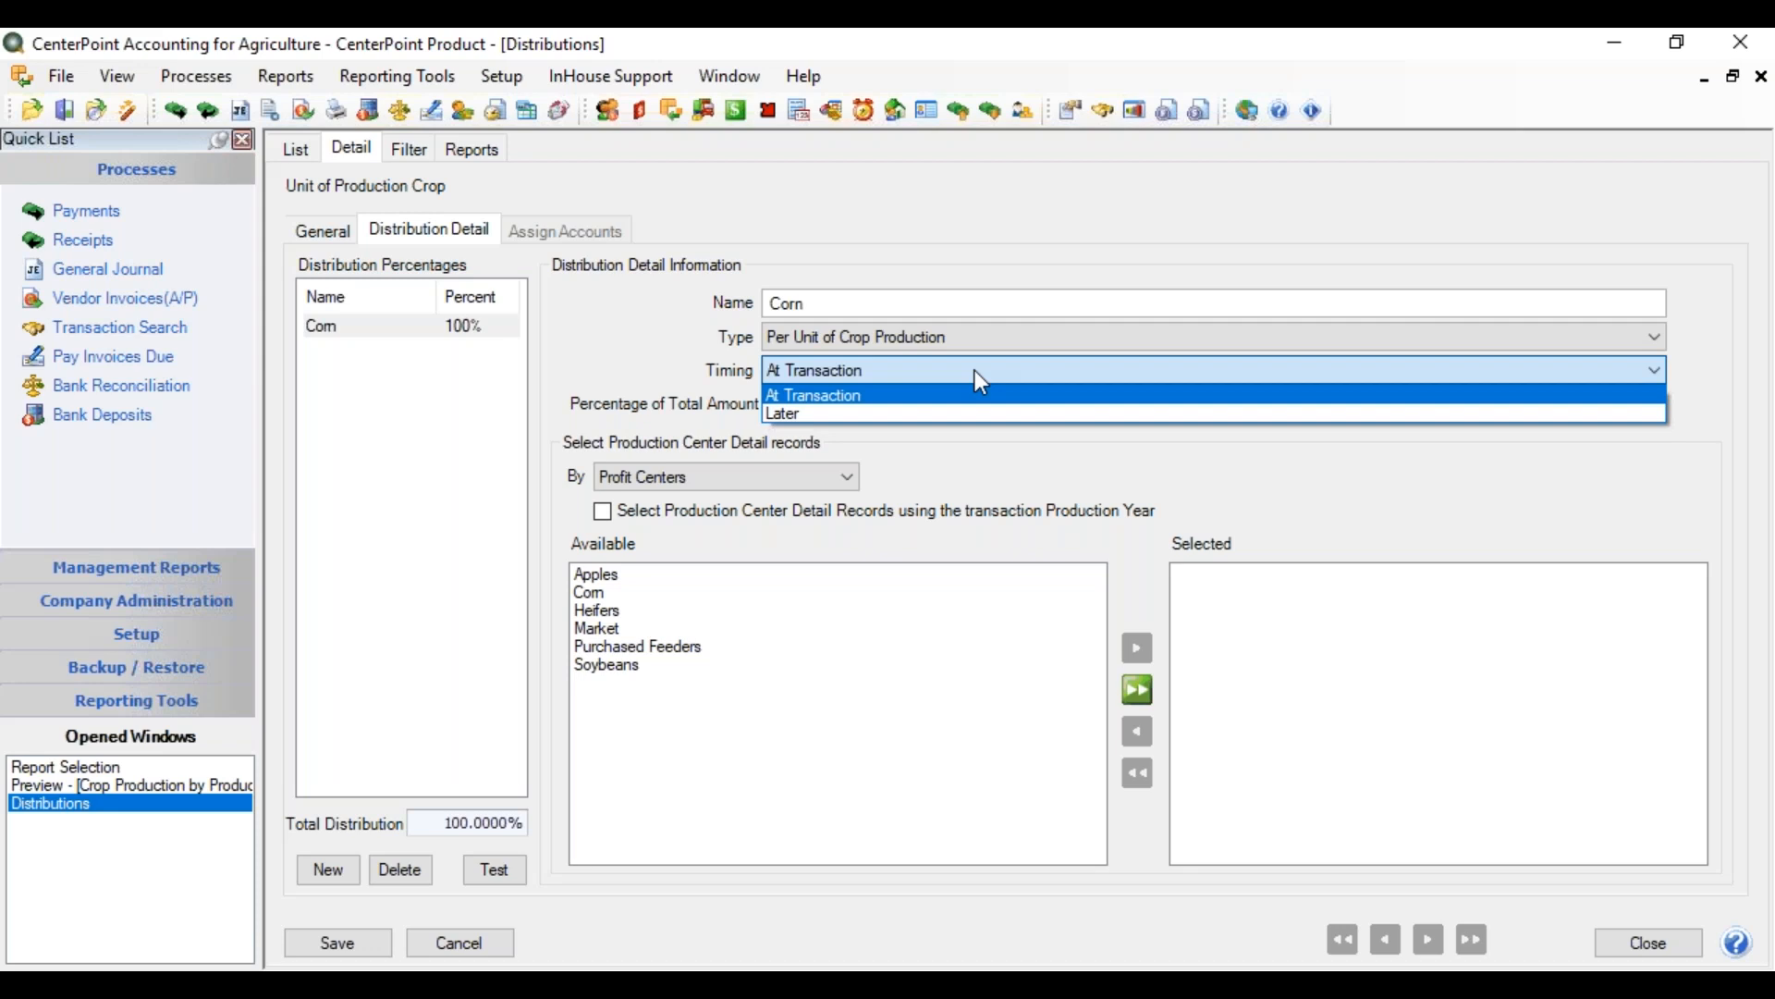
click(975, 371)
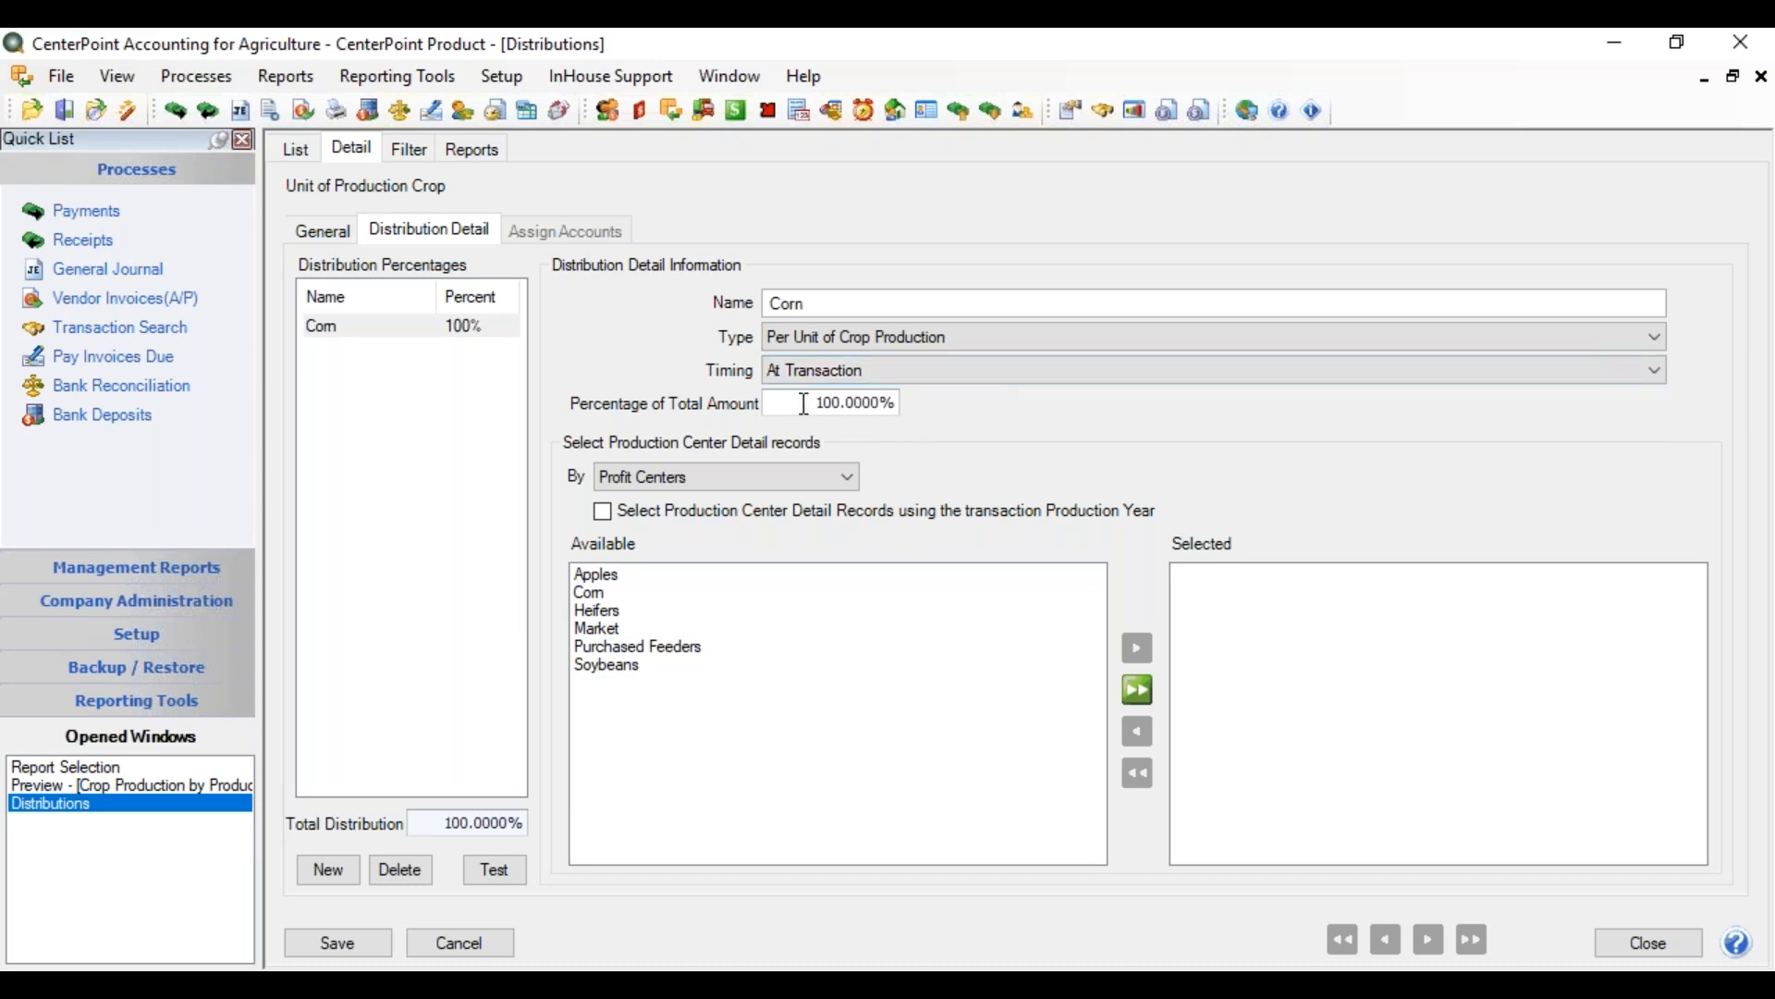
drag(806, 403, 988, 393)
click(159, 783)
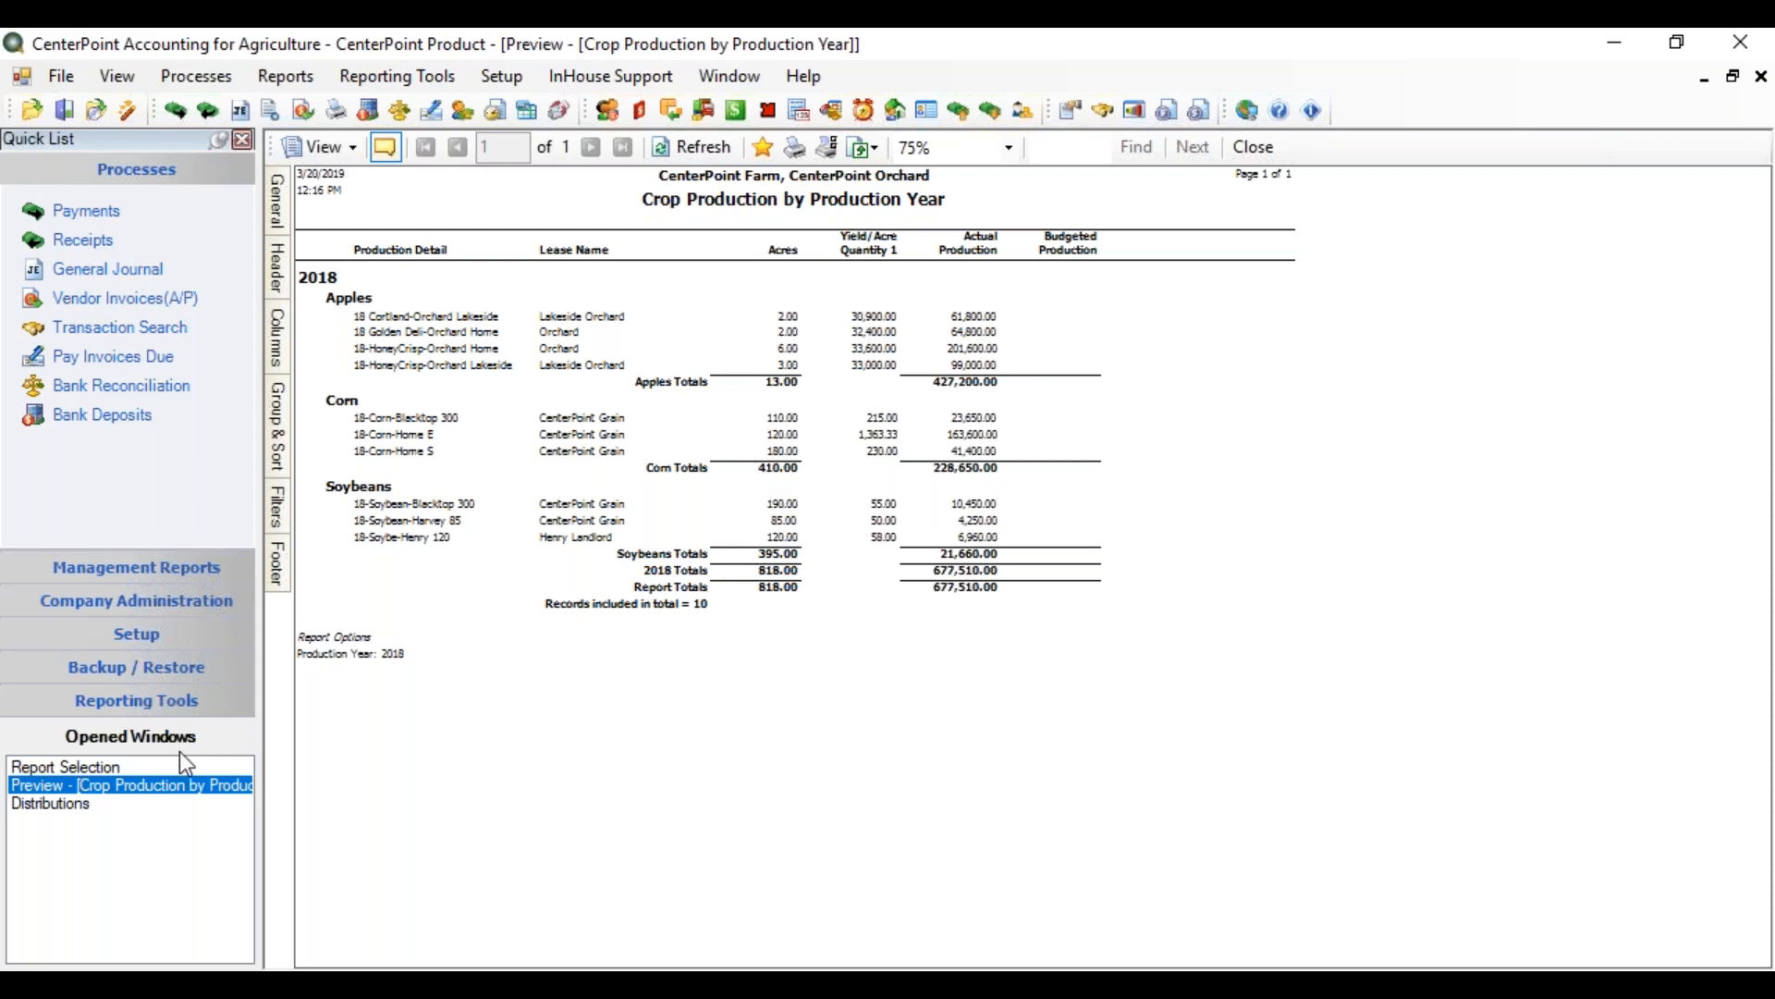
Set Corn's share to 51% and select the Corn profit center by profit center
click(79, 804)
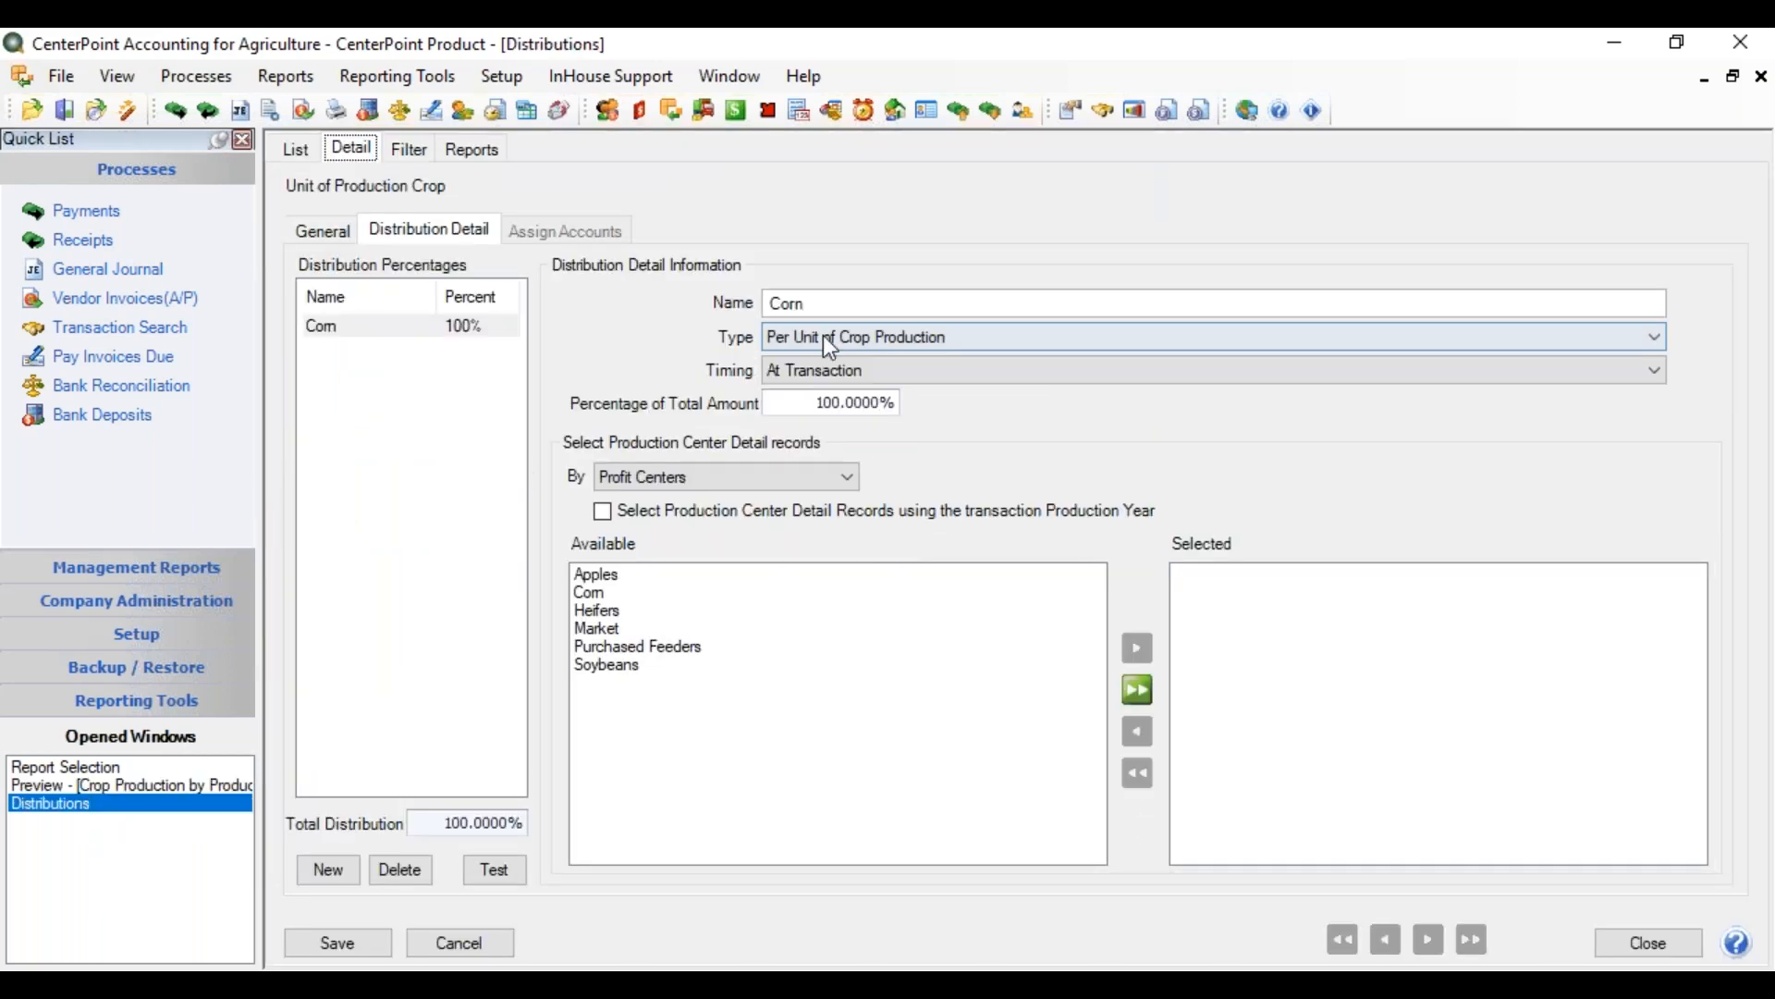
click(812, 396)
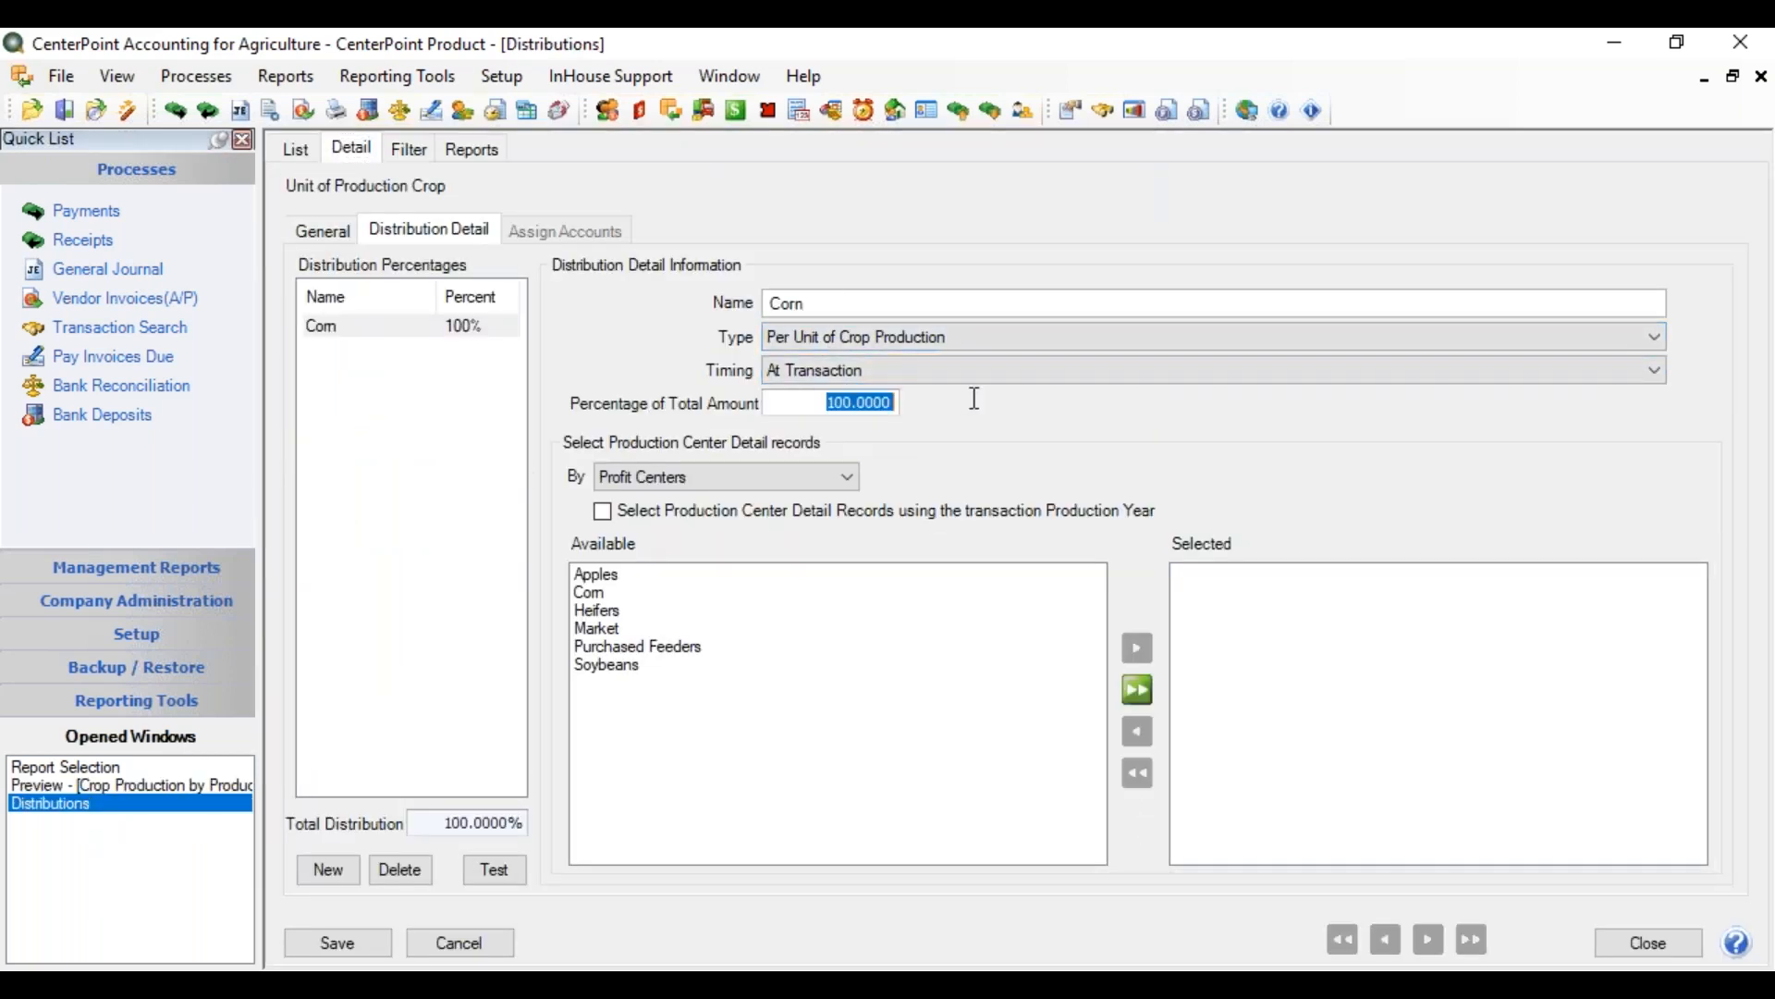
text(51.0)
key(Return)
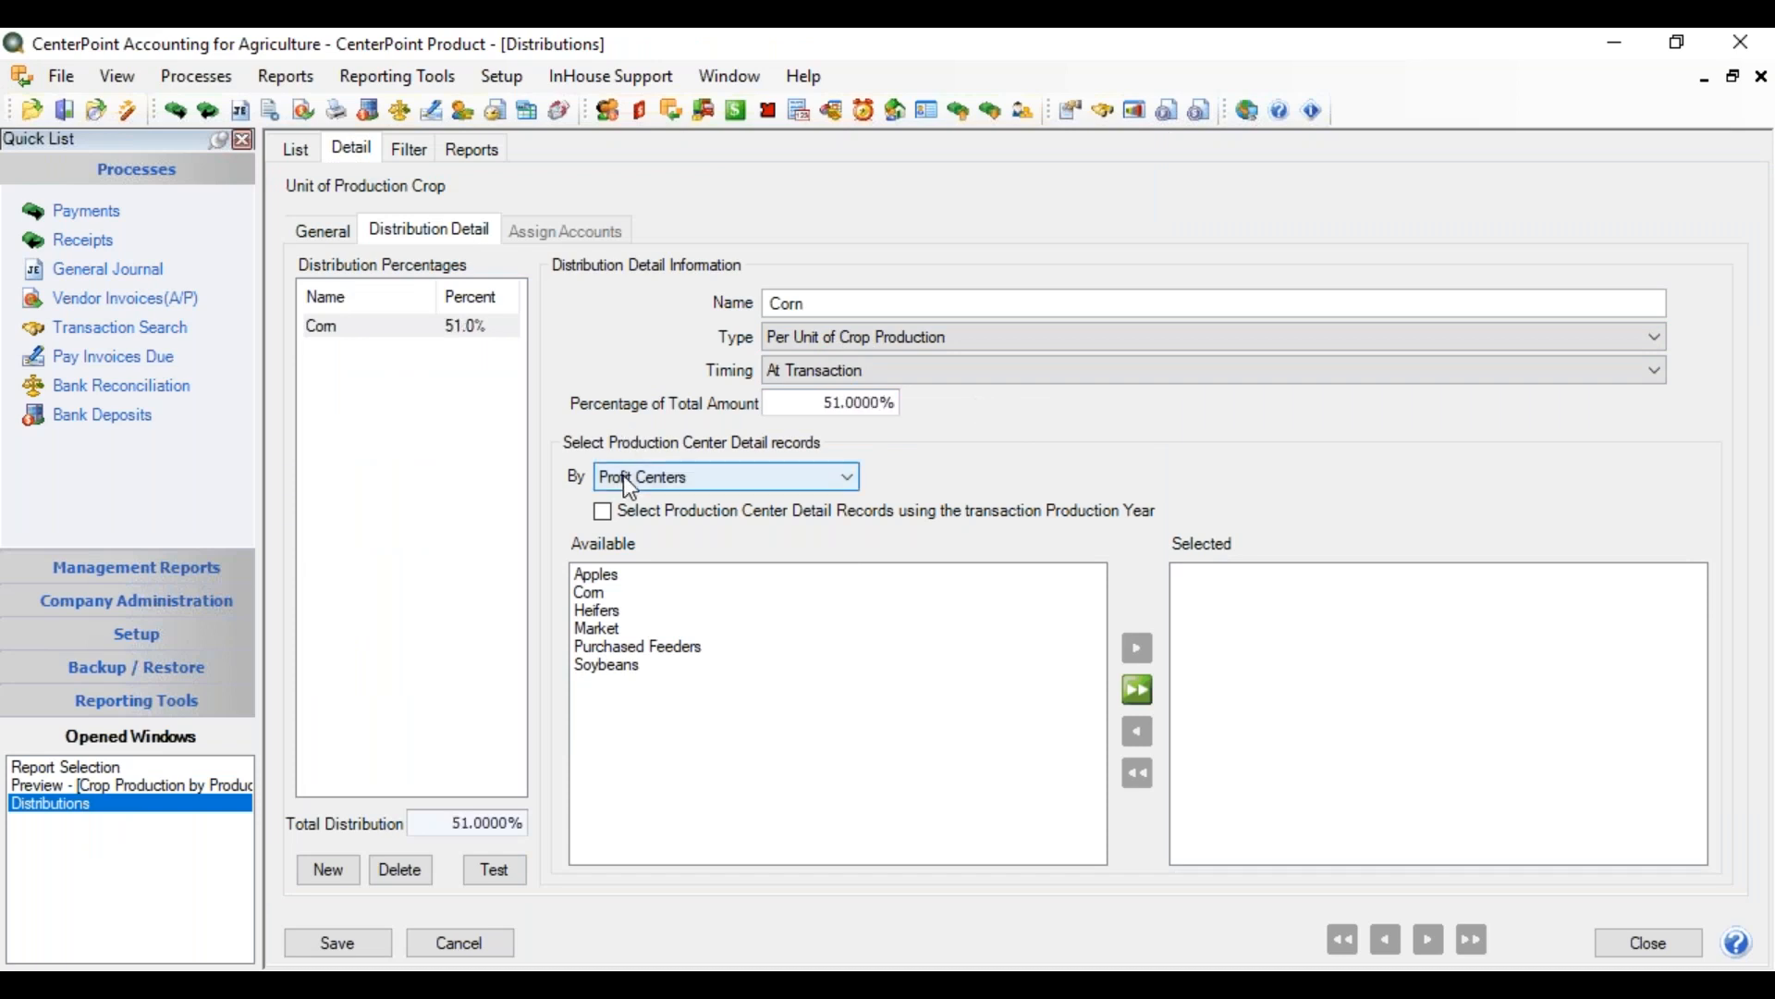
click(645, 487)
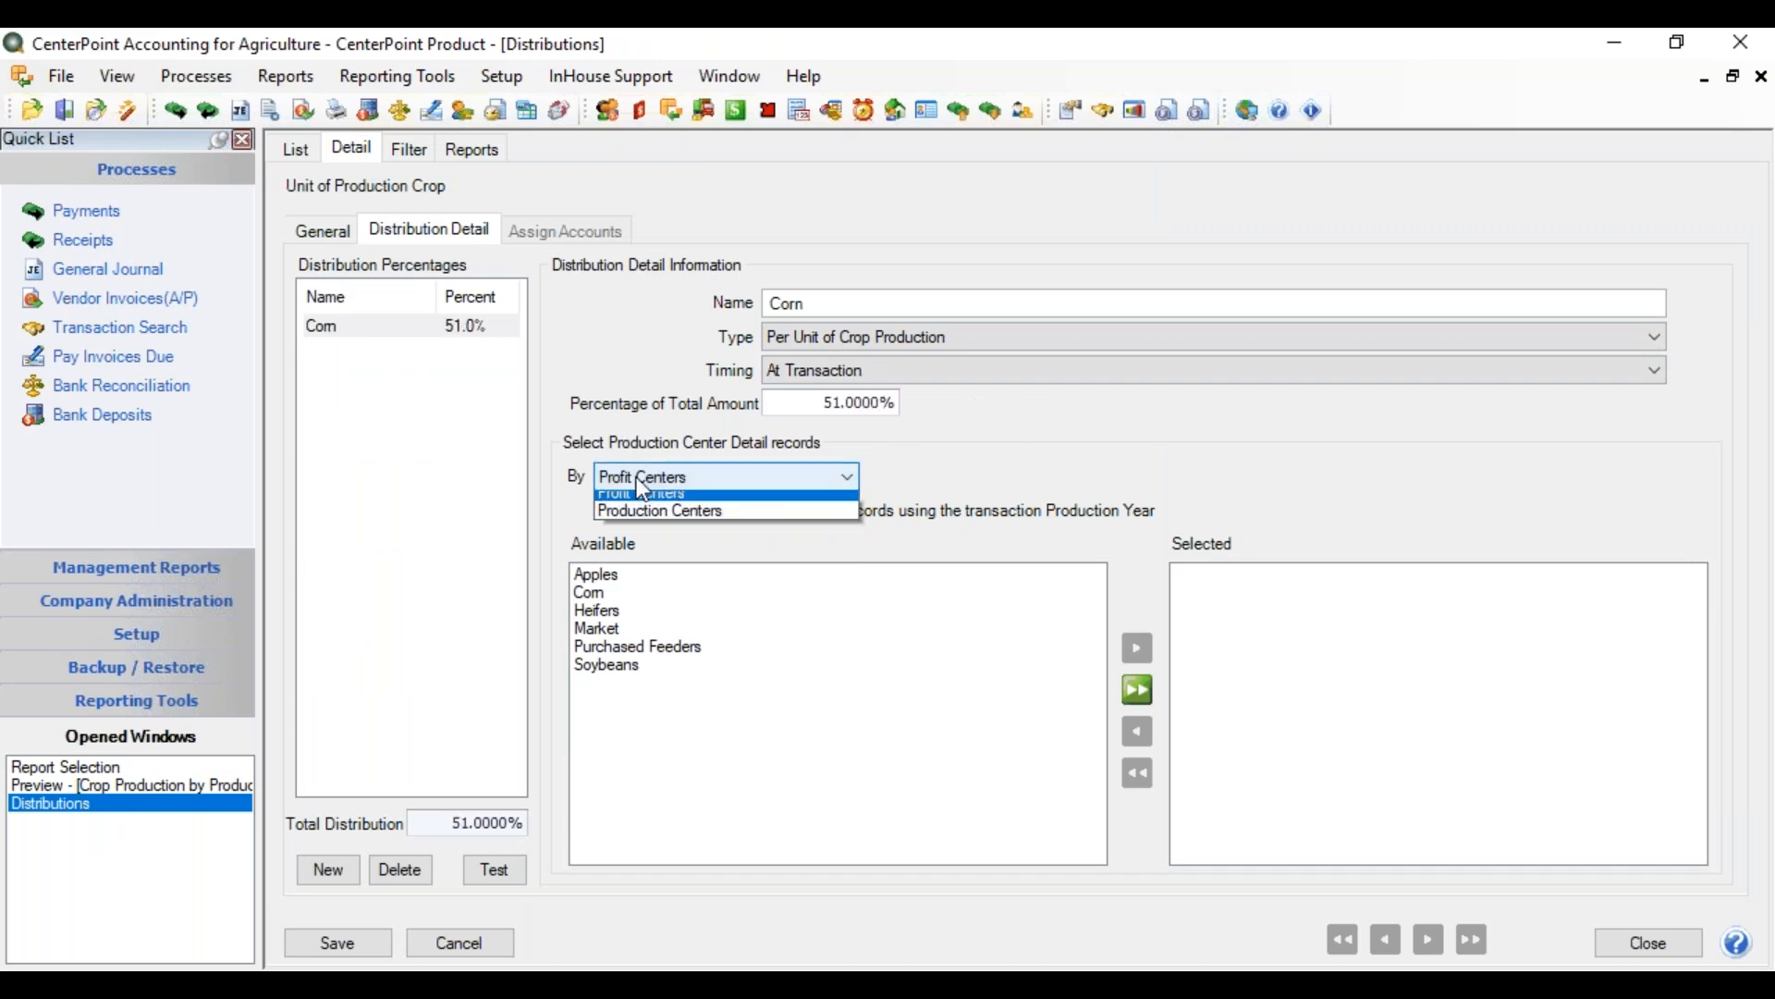
click(610, 599)
click(609, 596)
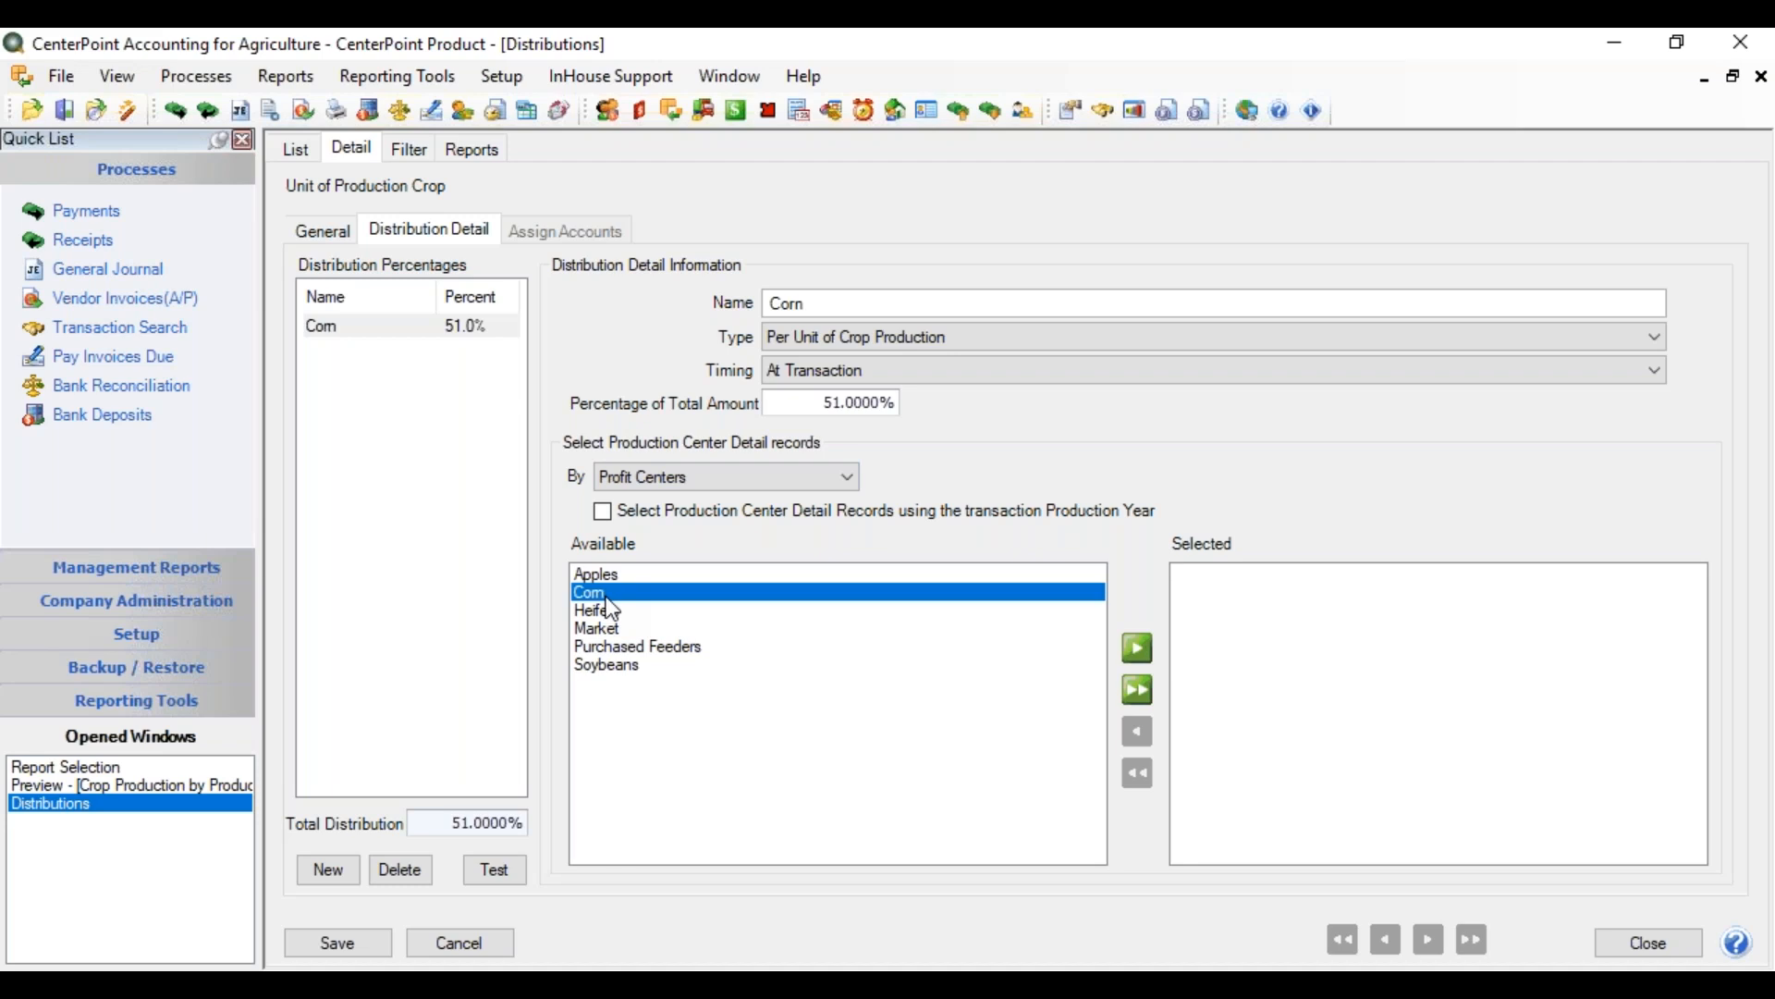
click(1138, 648)
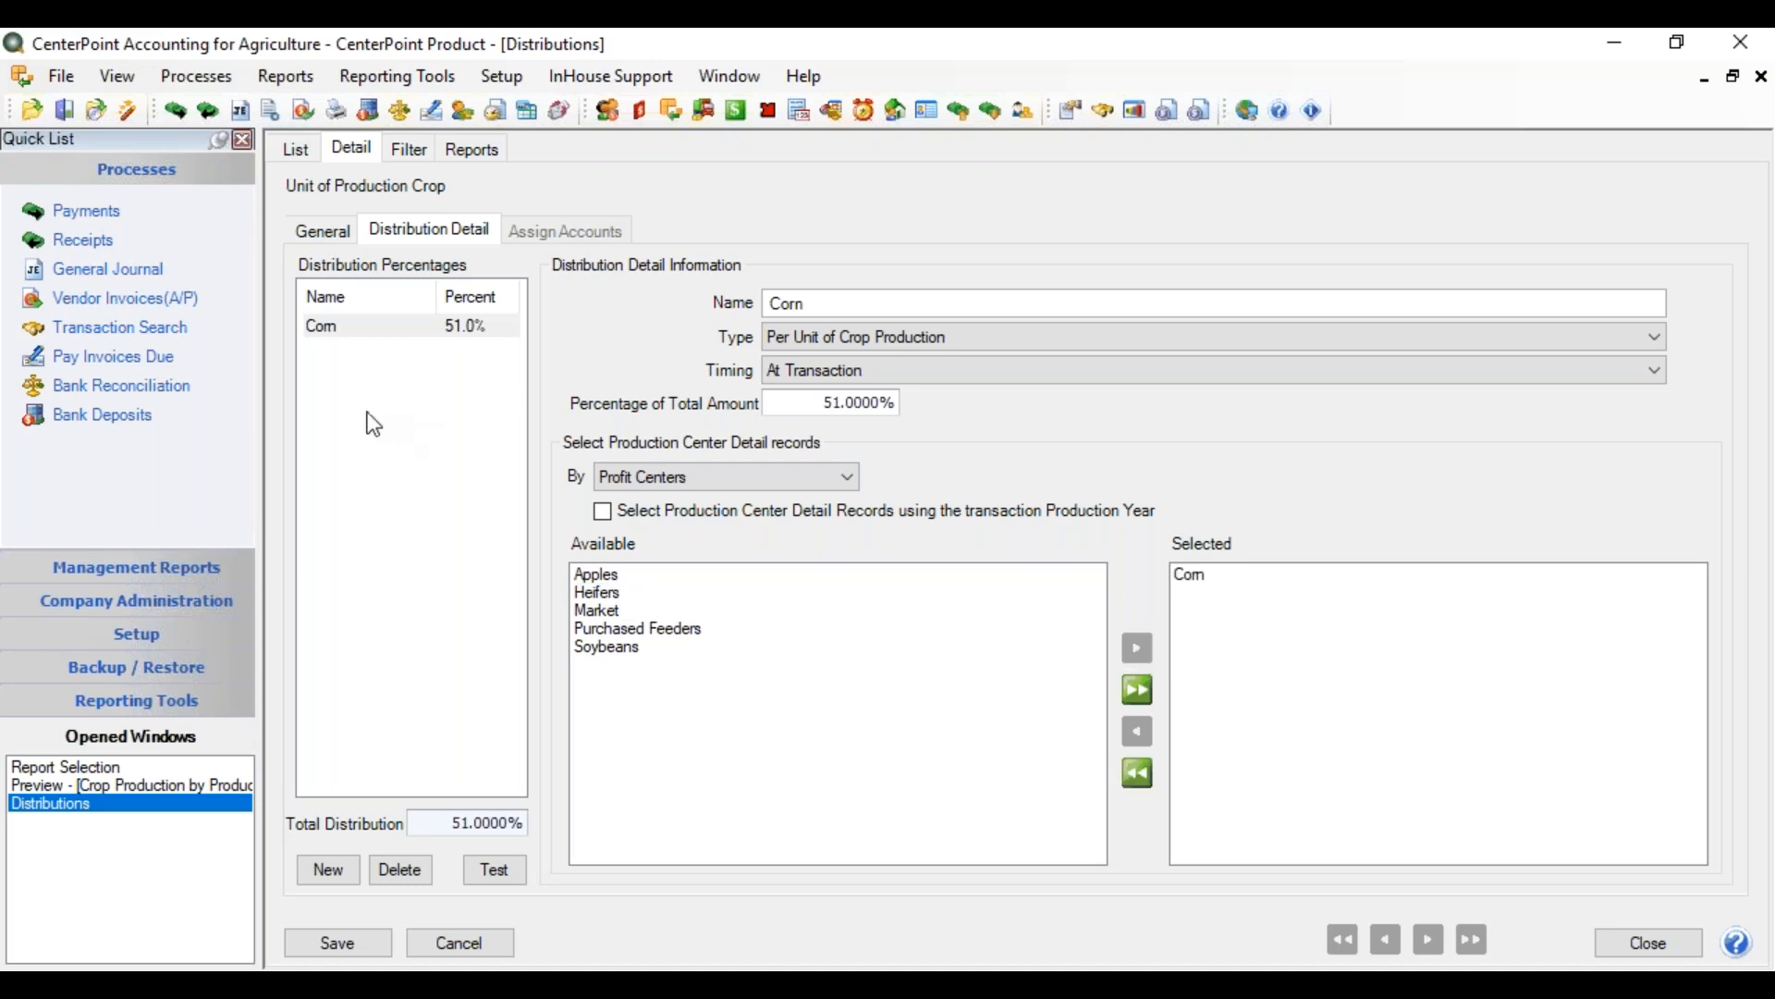
Add a Soybean line of type Per Unit of Crop Production linked to the Soybeans profit center
click(325, 869)
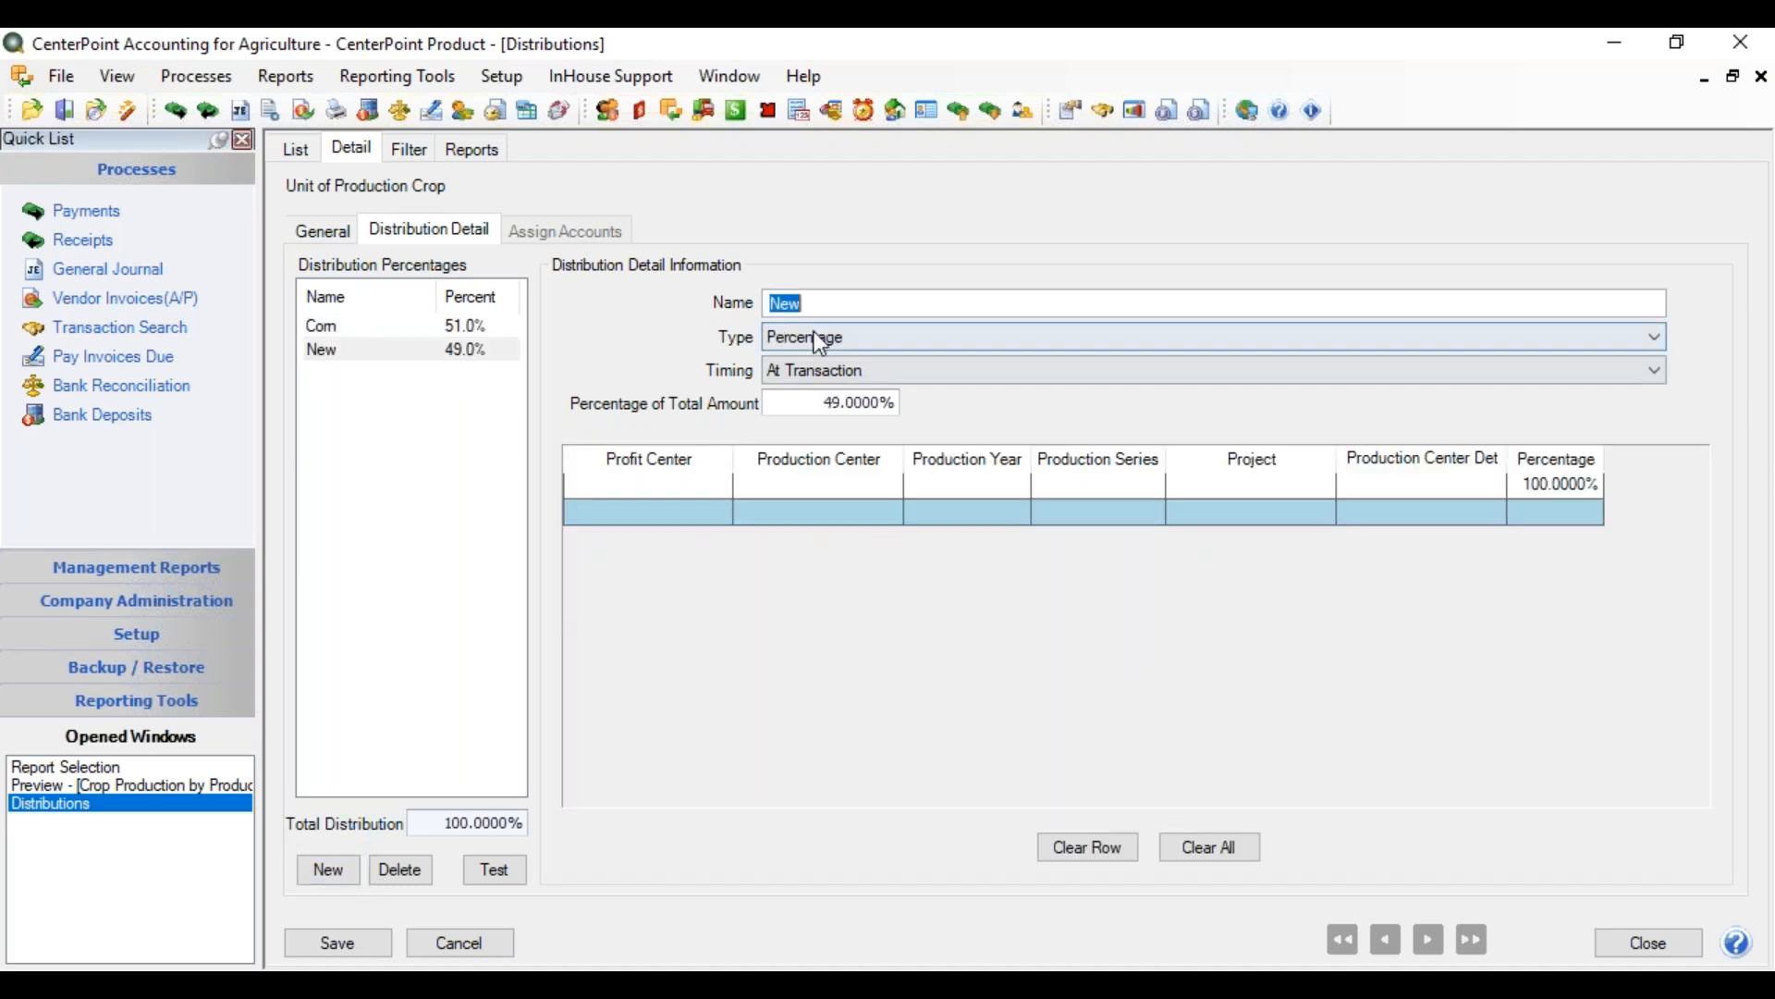
text(Soybean)
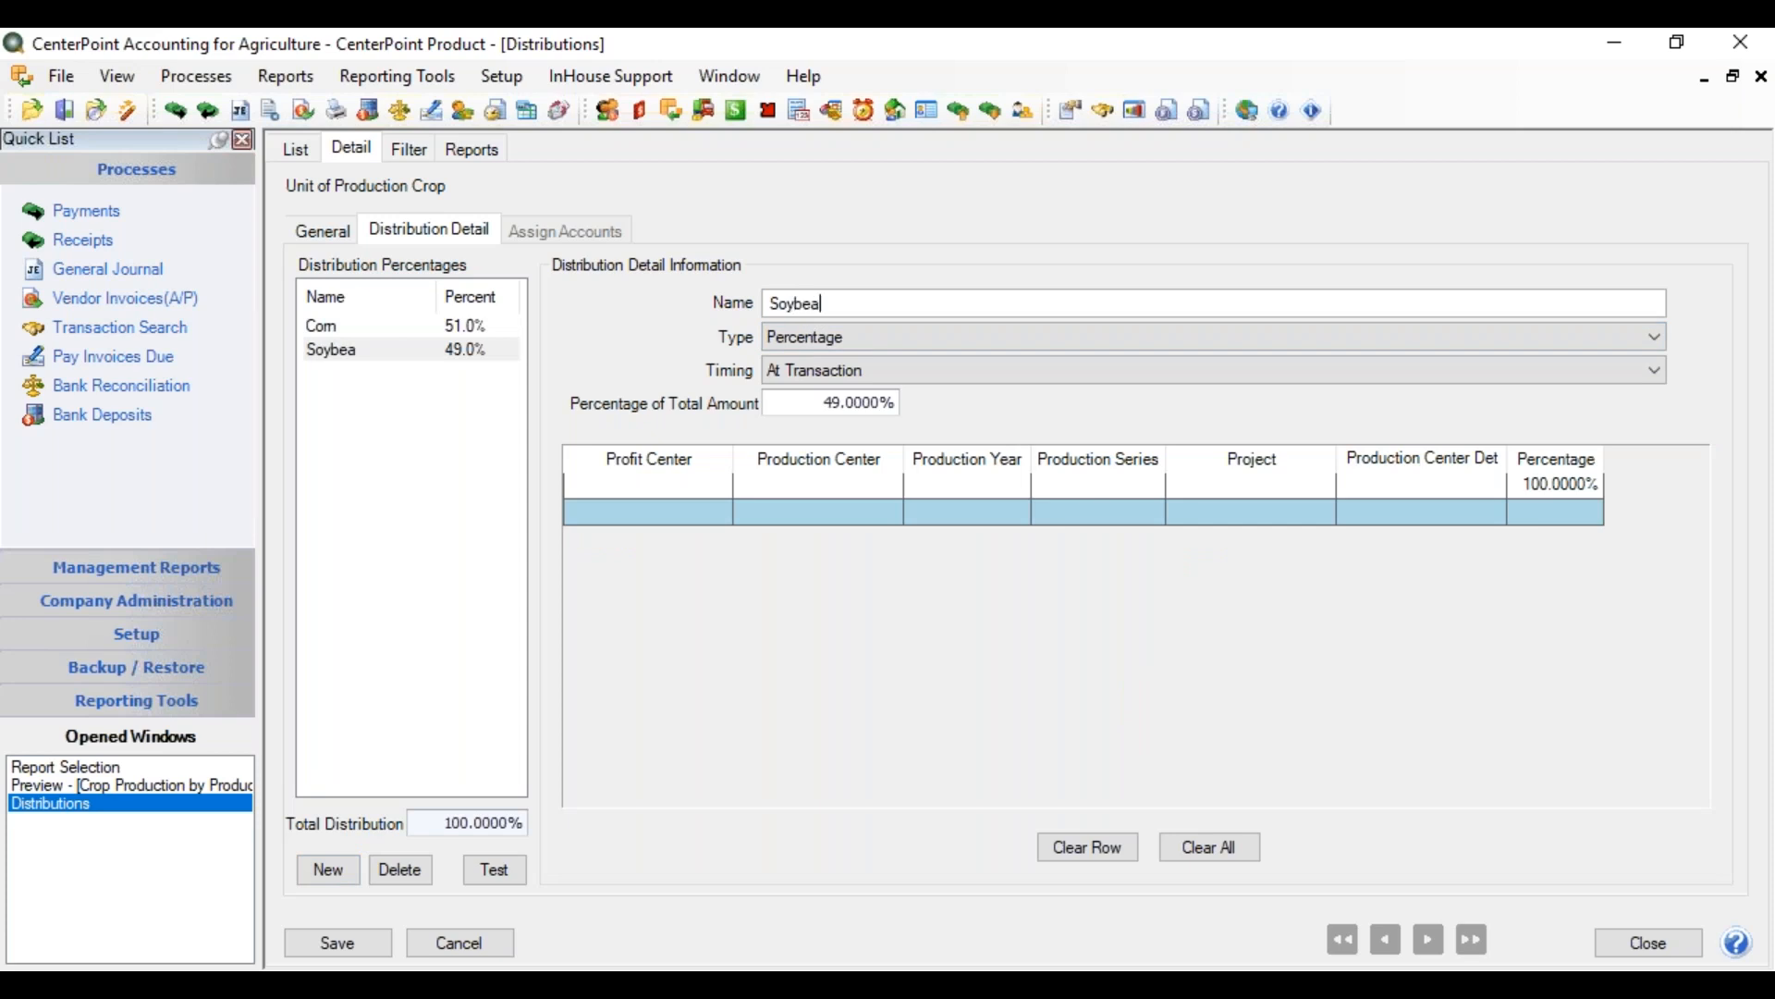
click(837, 338)
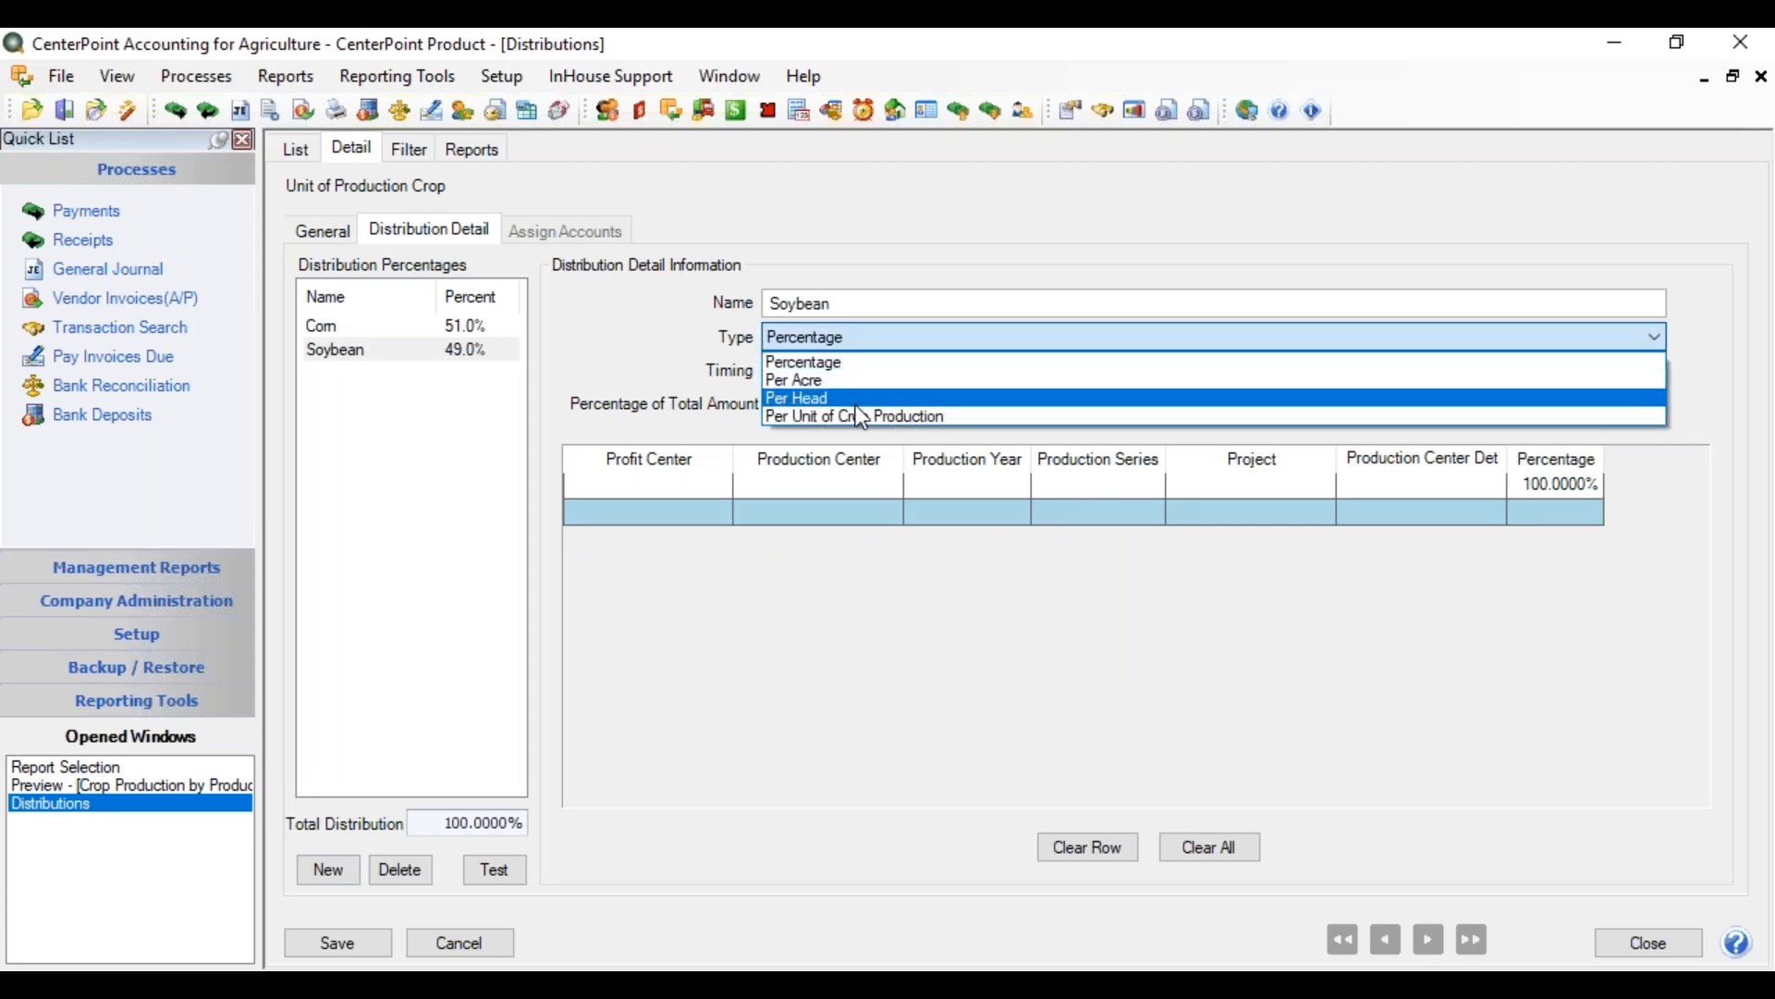
click(856, 409)
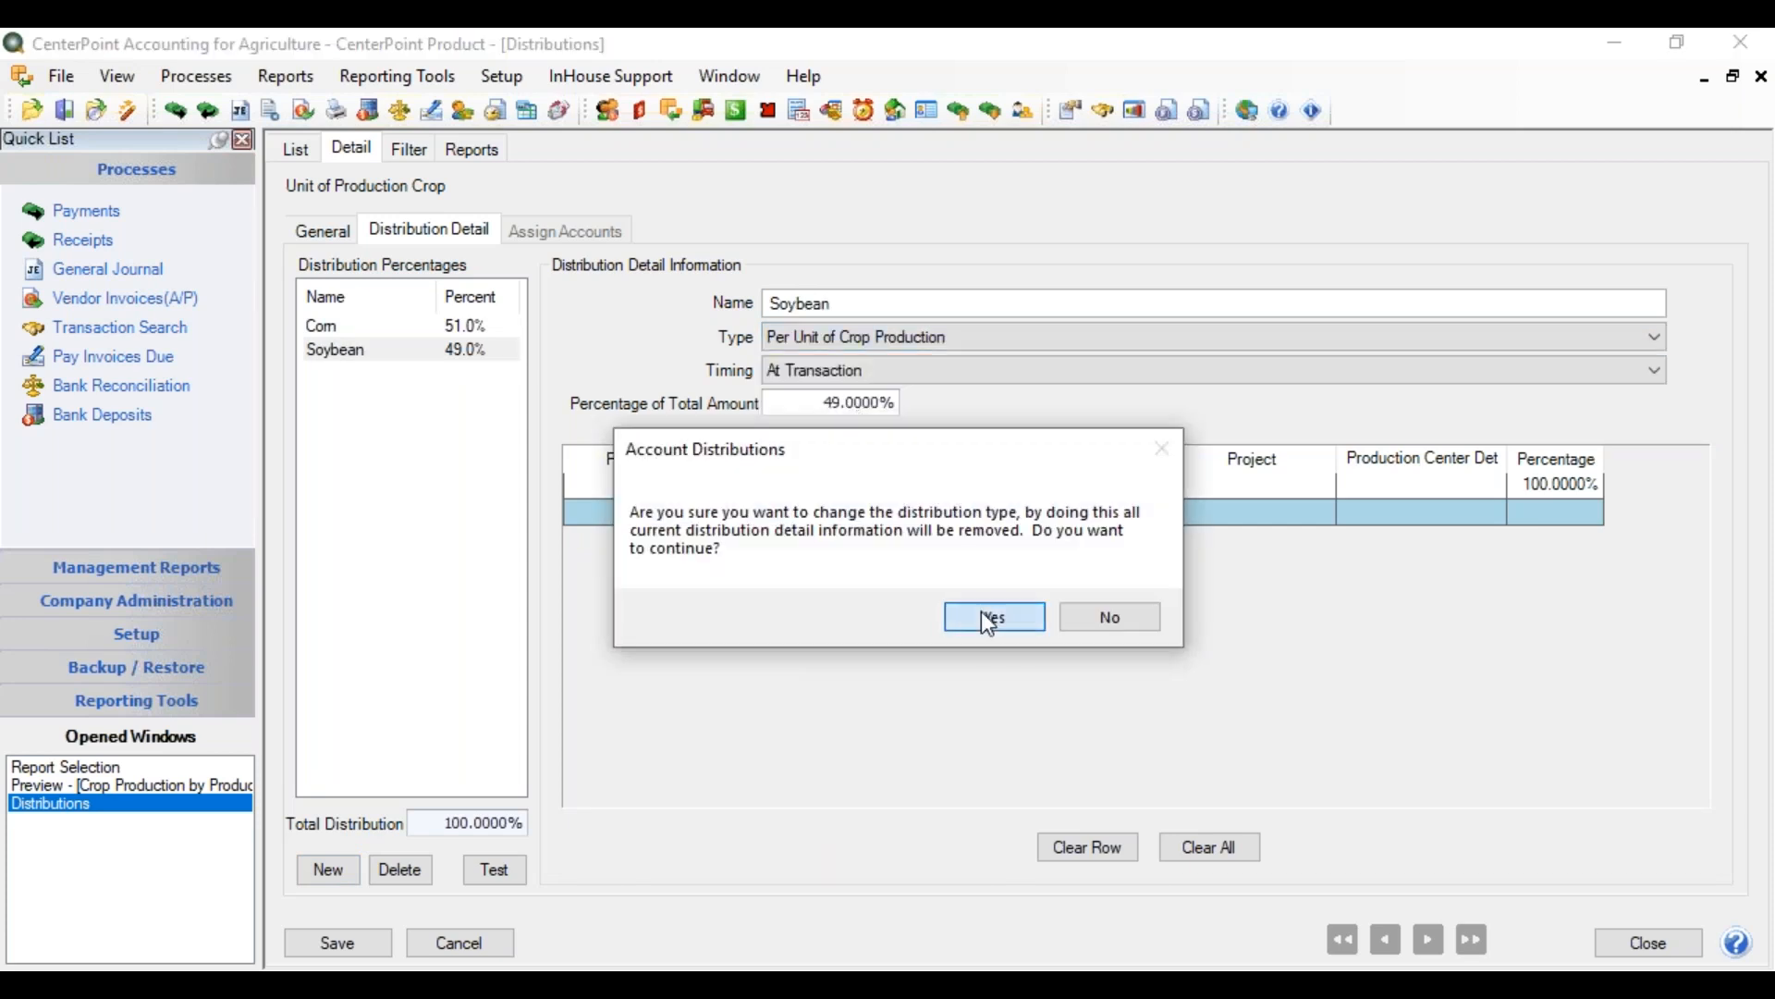
click(981, 612)
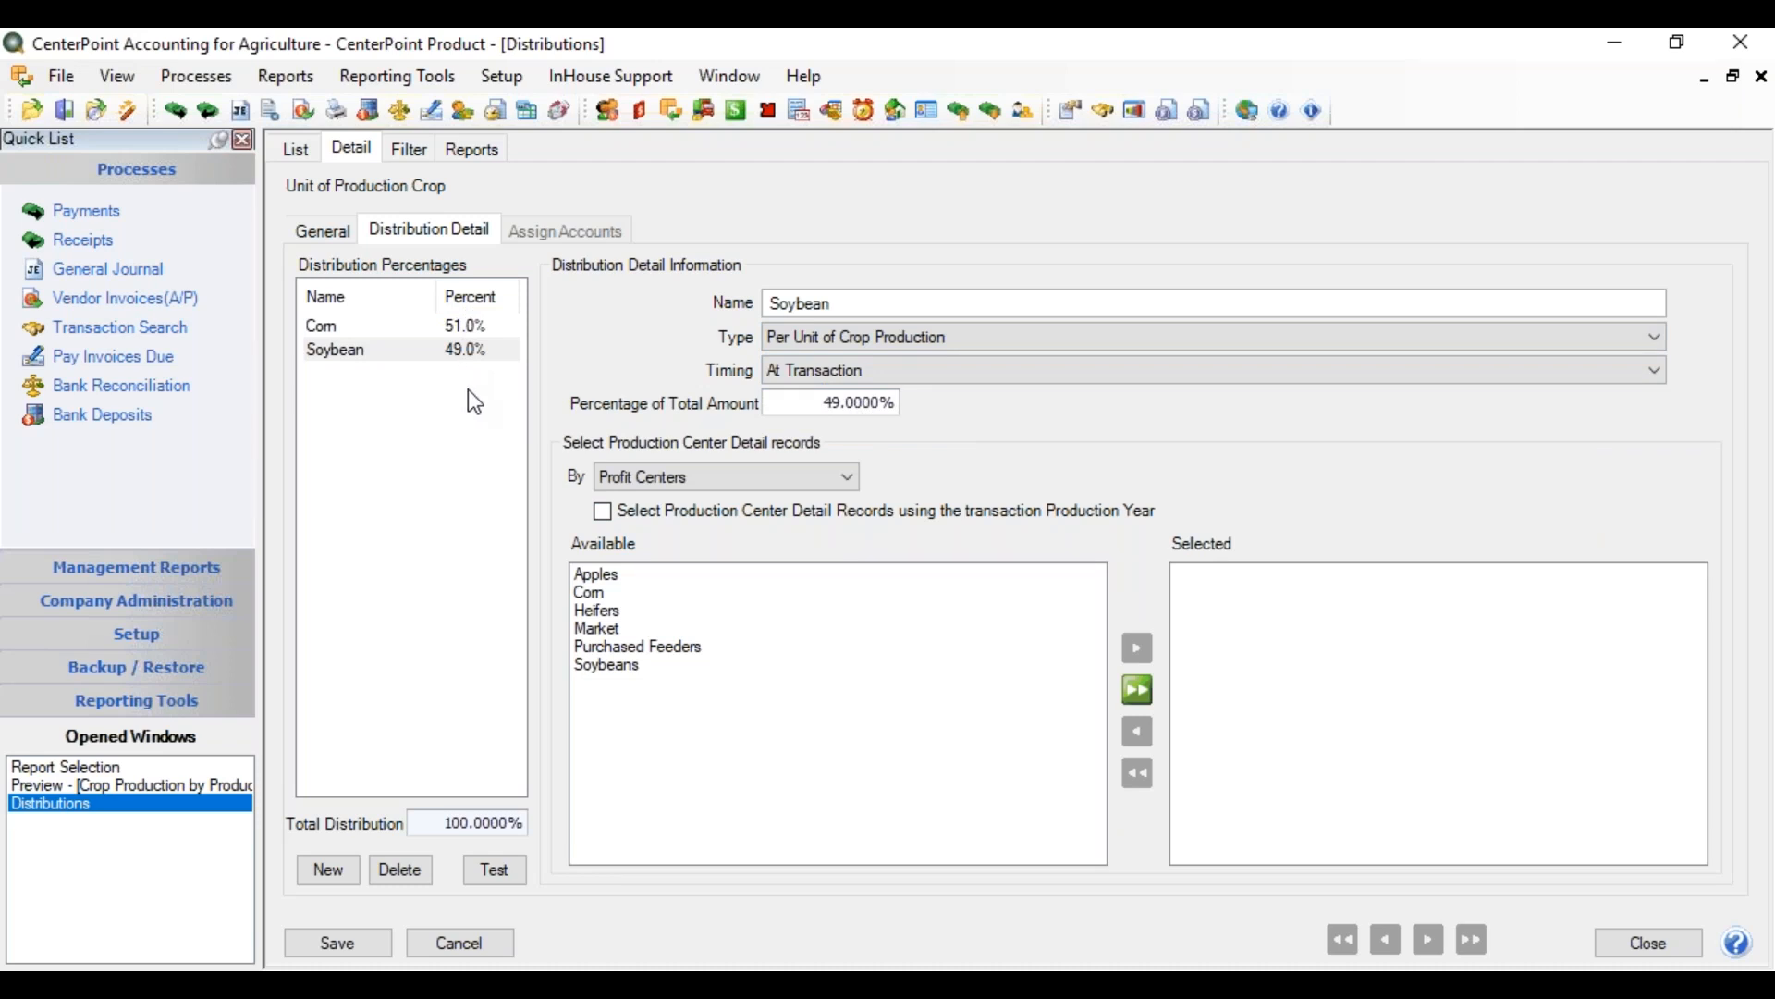
click(615, 666)
click(1138, 650)
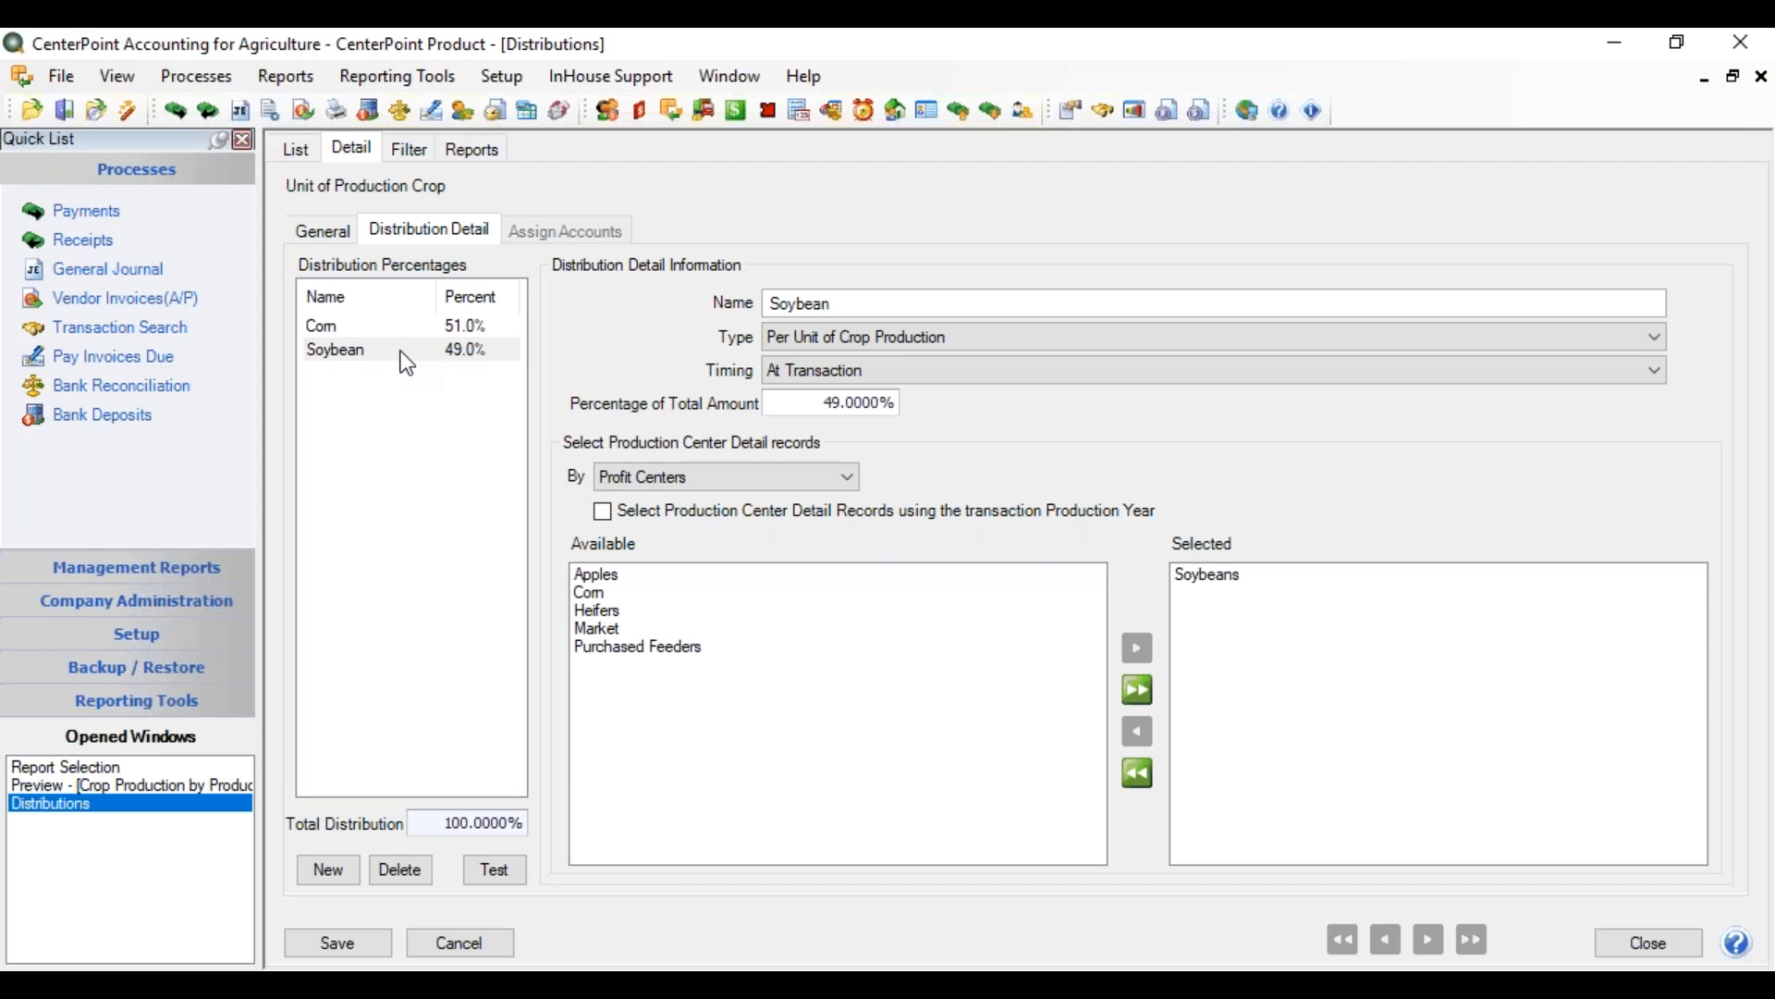
Save the distribution, assign the Storage Cost account (527000) to it, save, and close the window
click(338, 943)
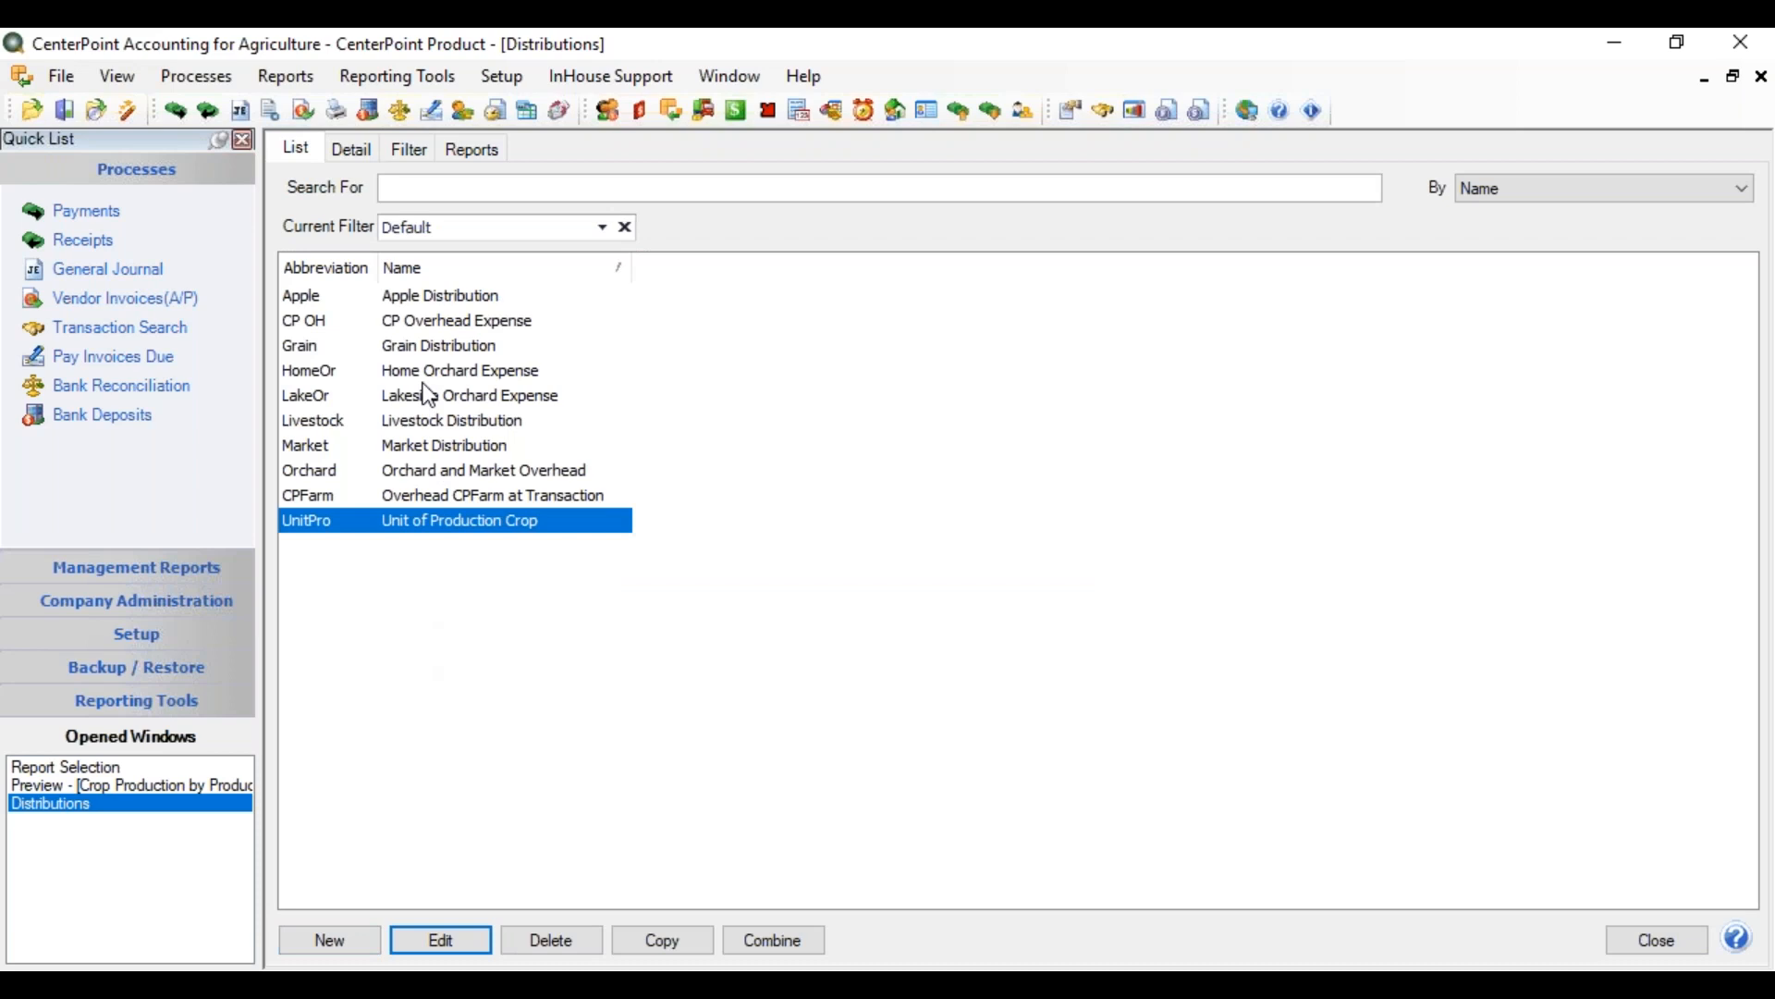
click(356, 153)
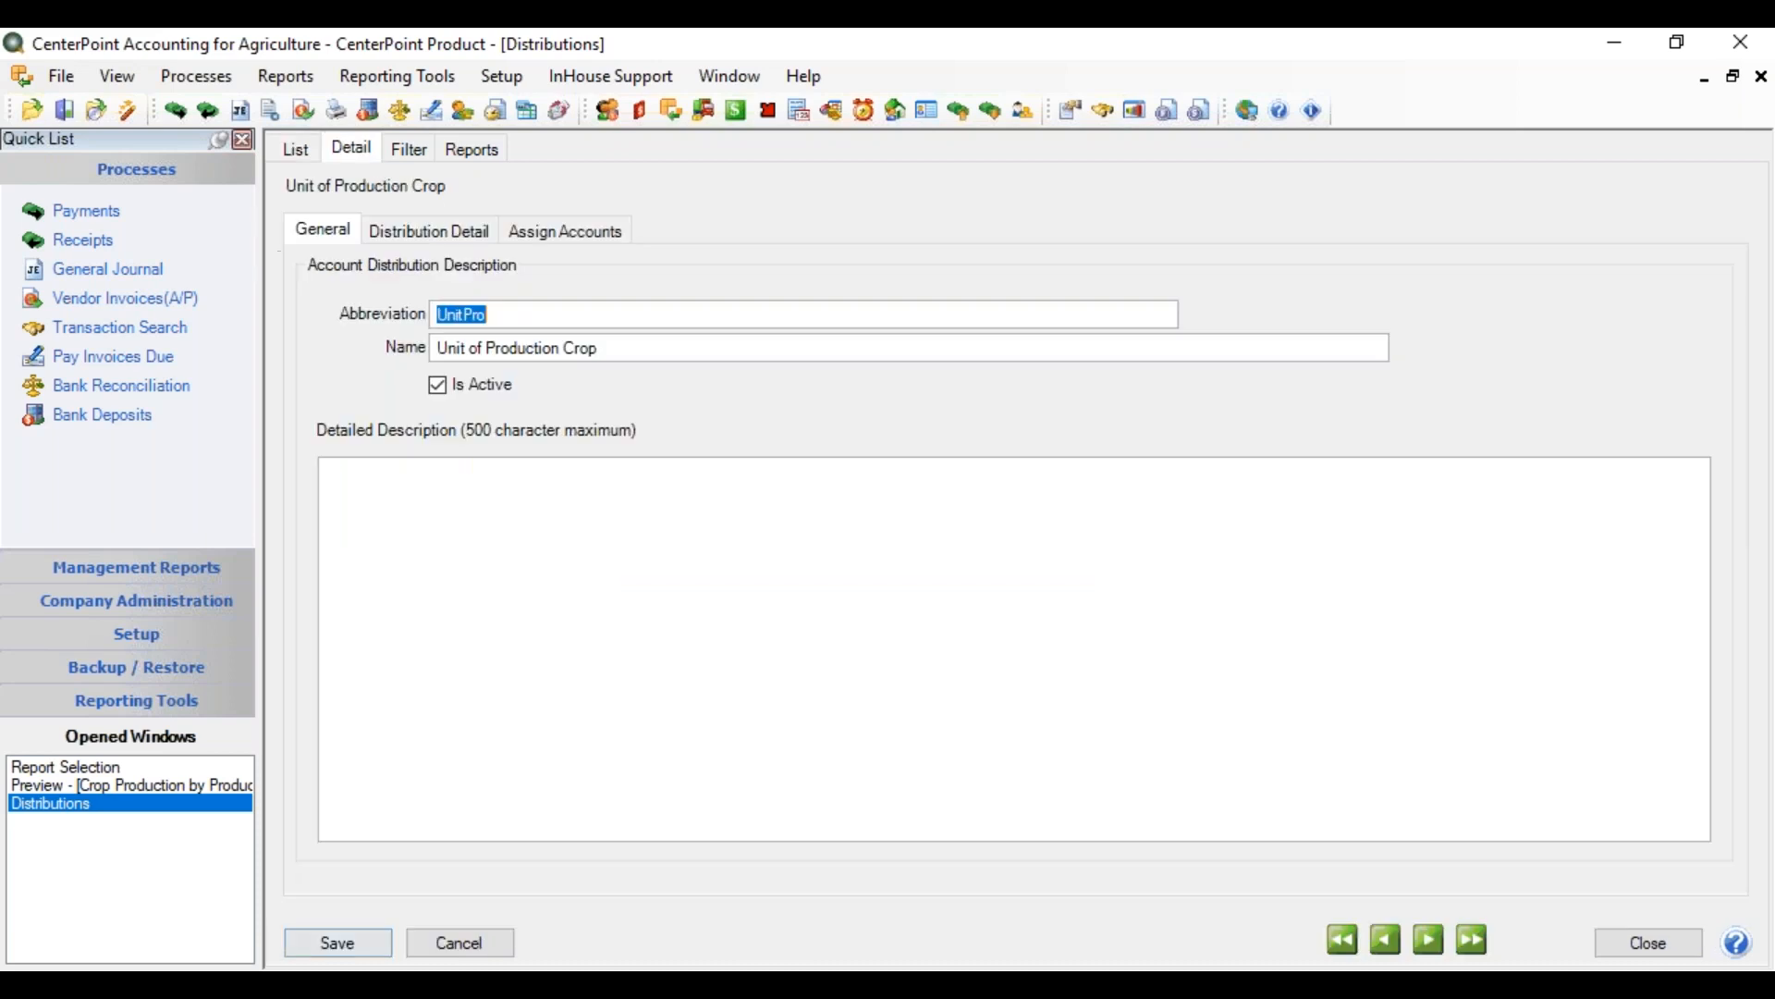
click(546, 238)
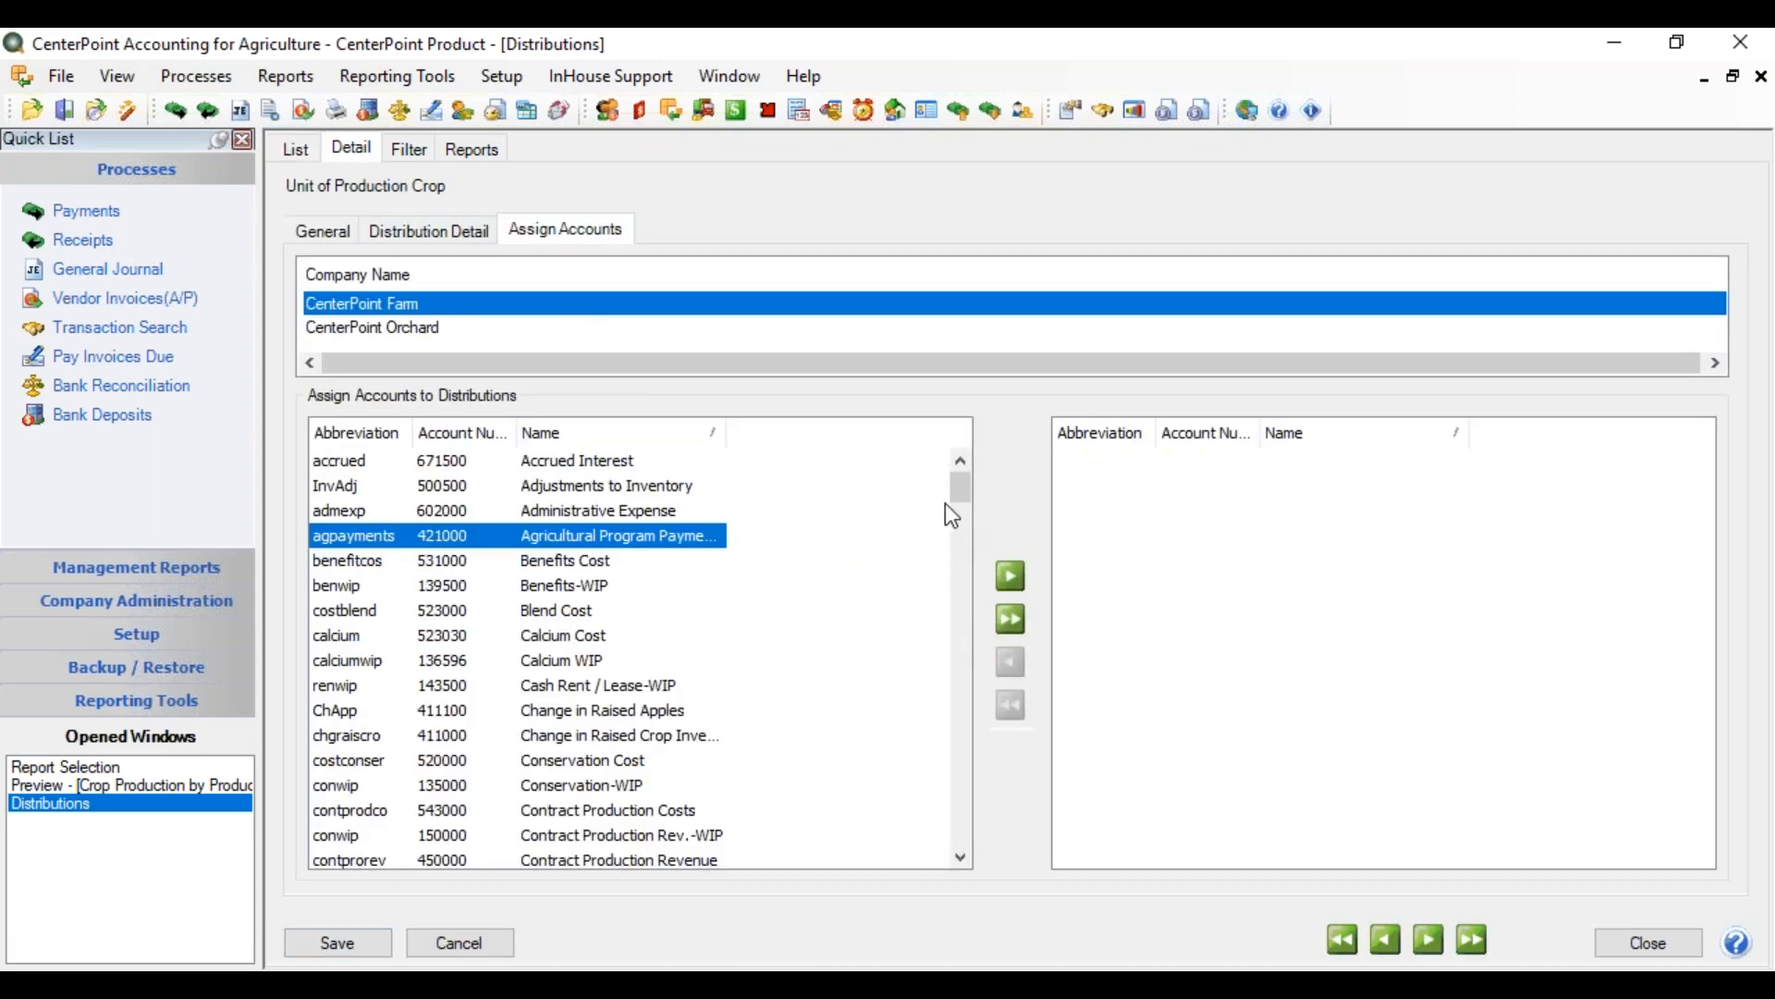
drag(953, 492, 973, 794)
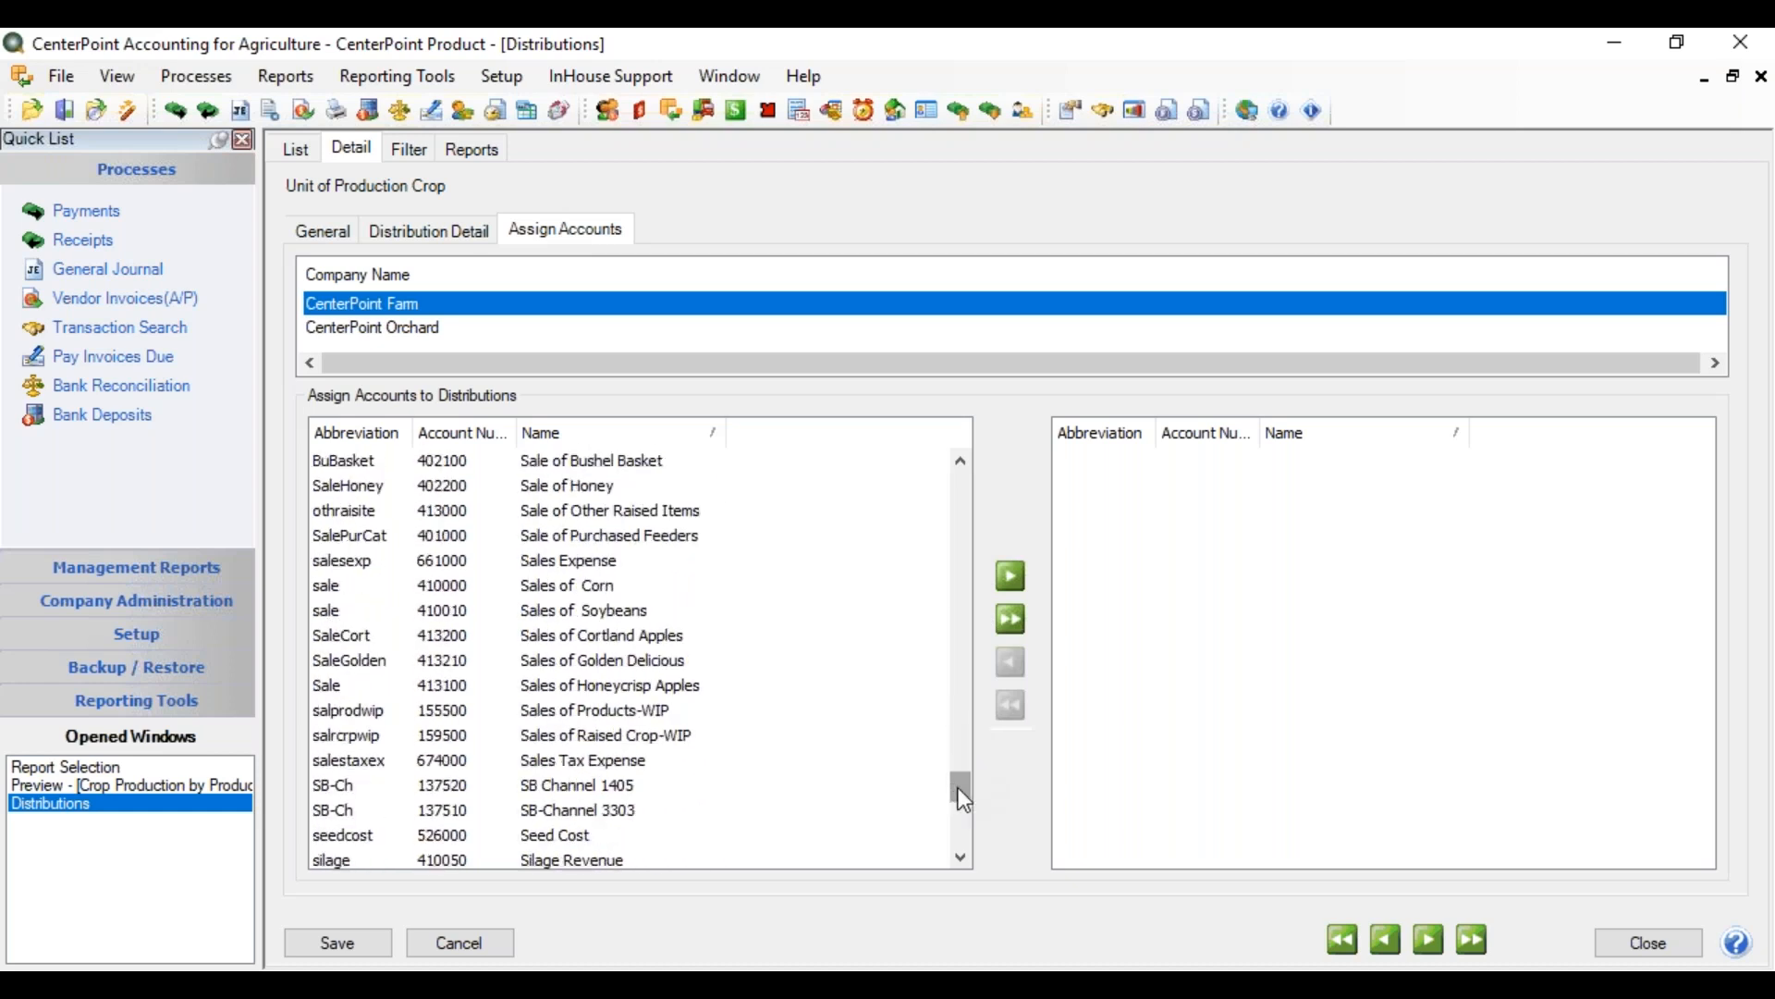
drag(959, 793, 959, 808)
double_click(580, 734)
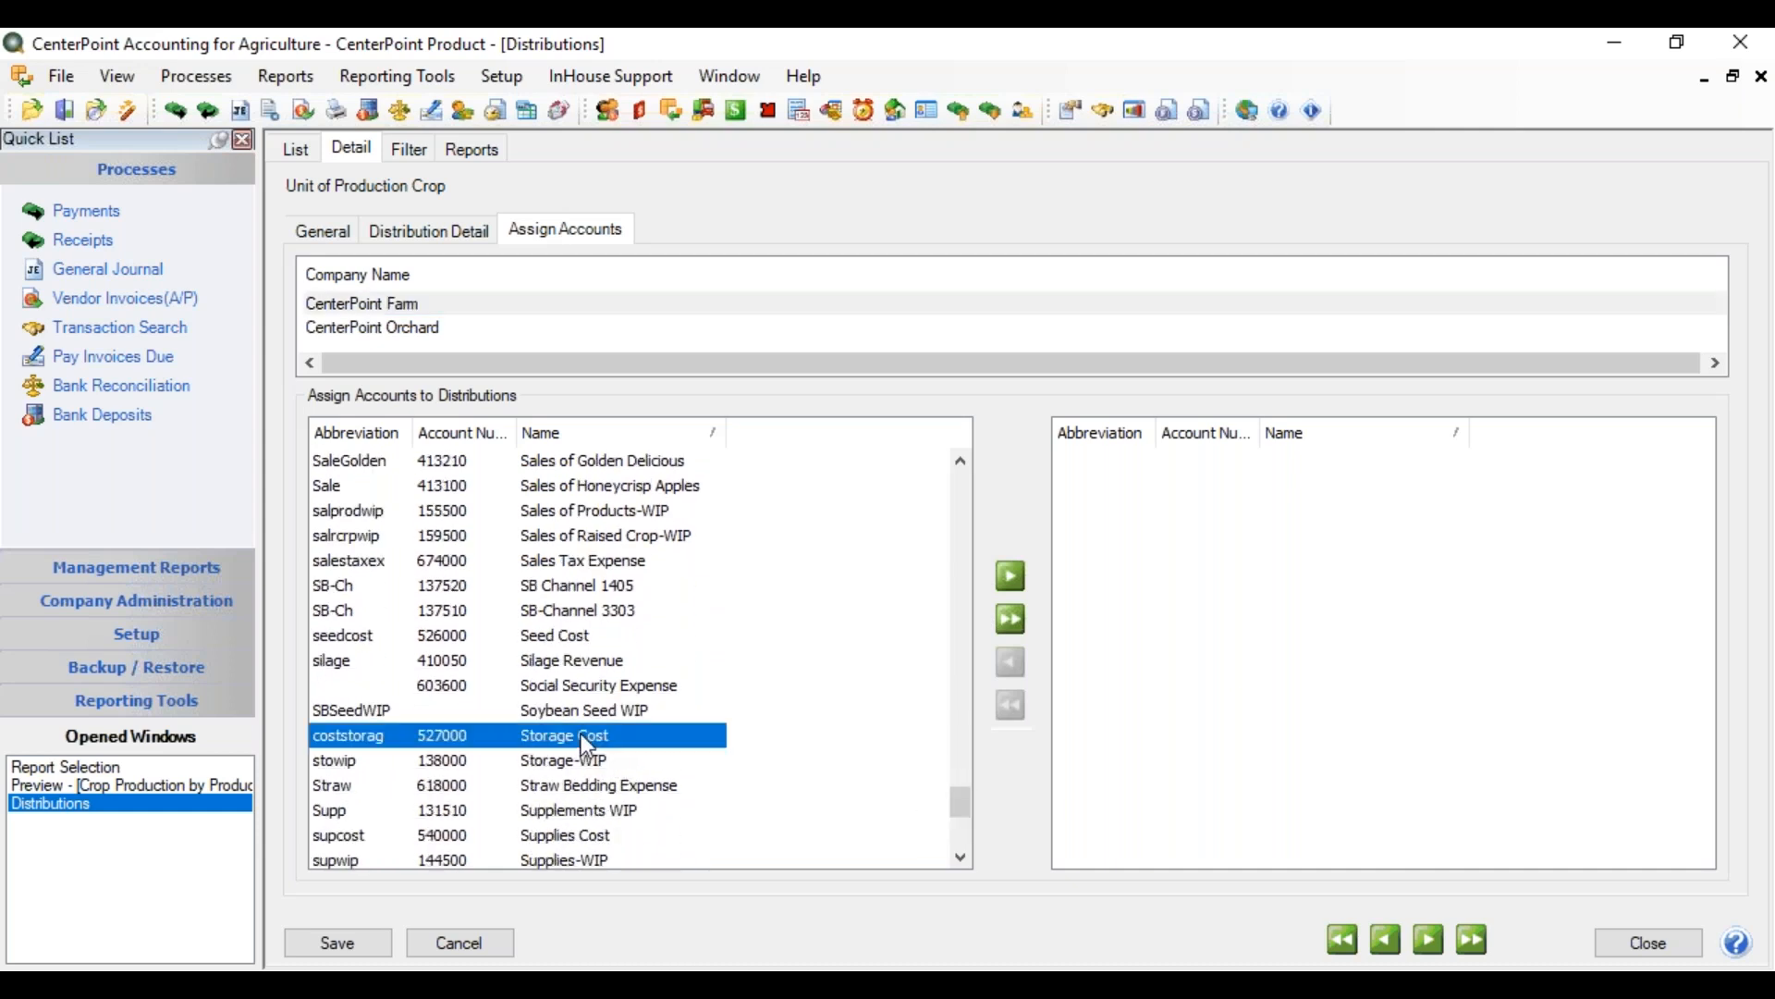
click(338, 943)
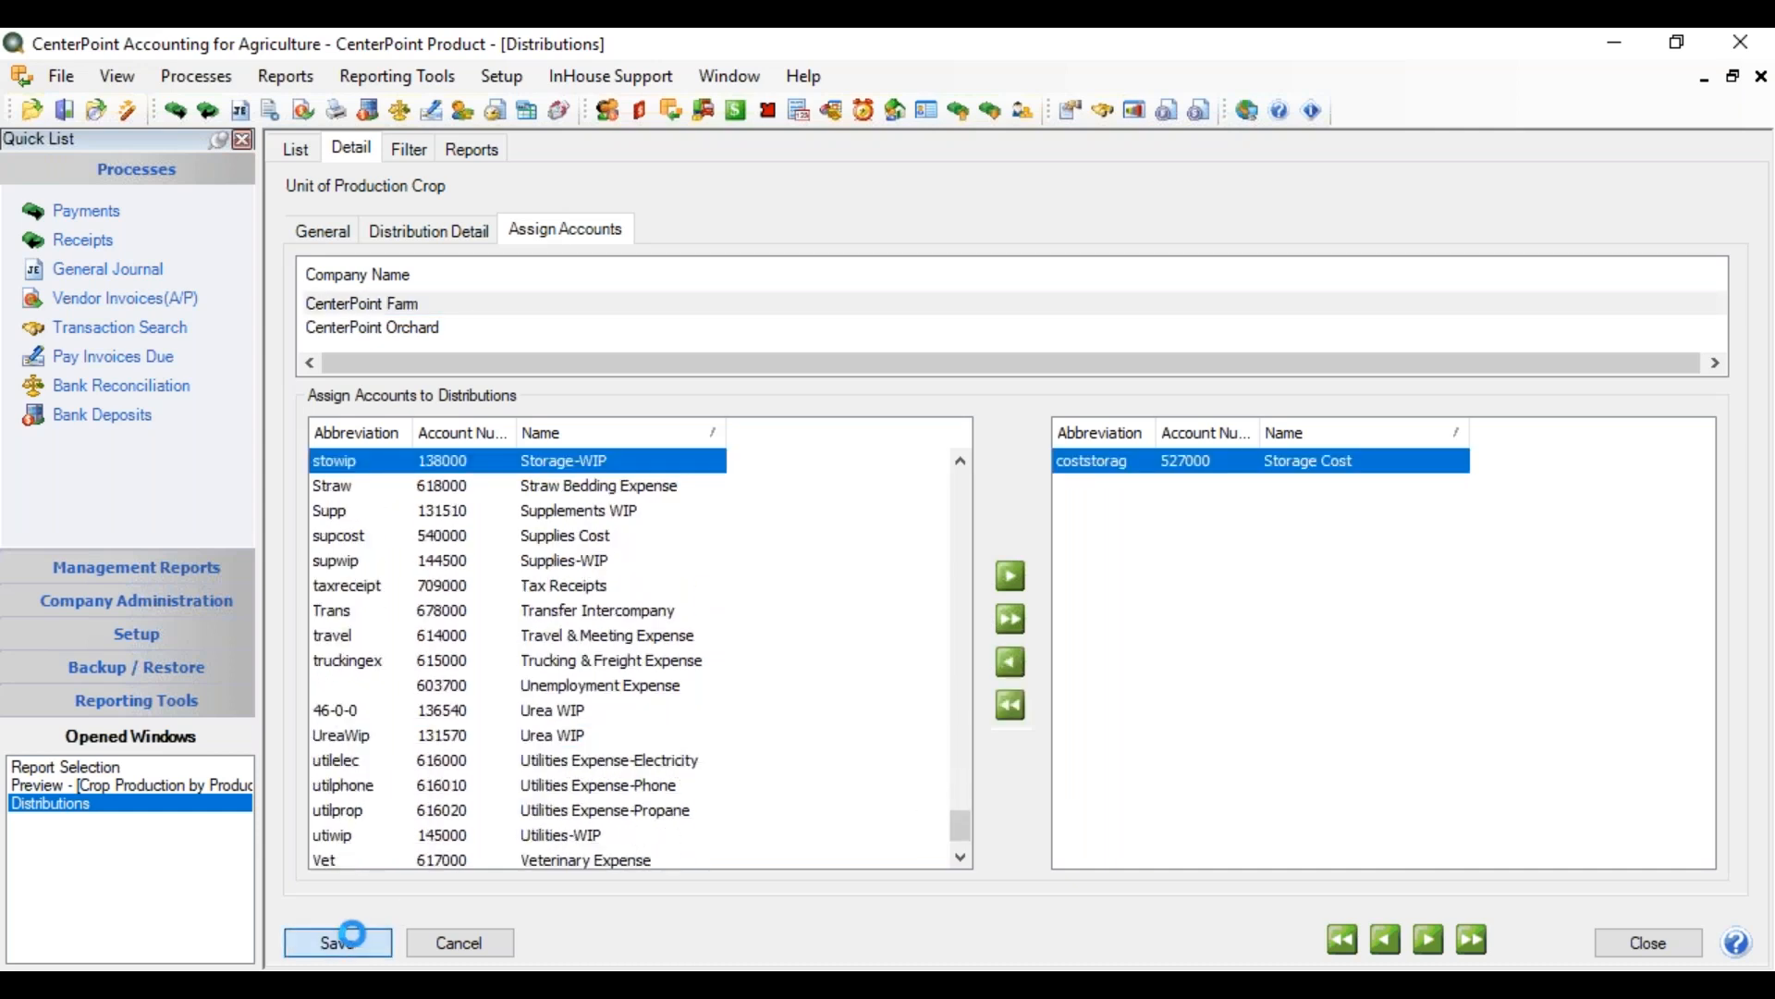
click(1629, 940)
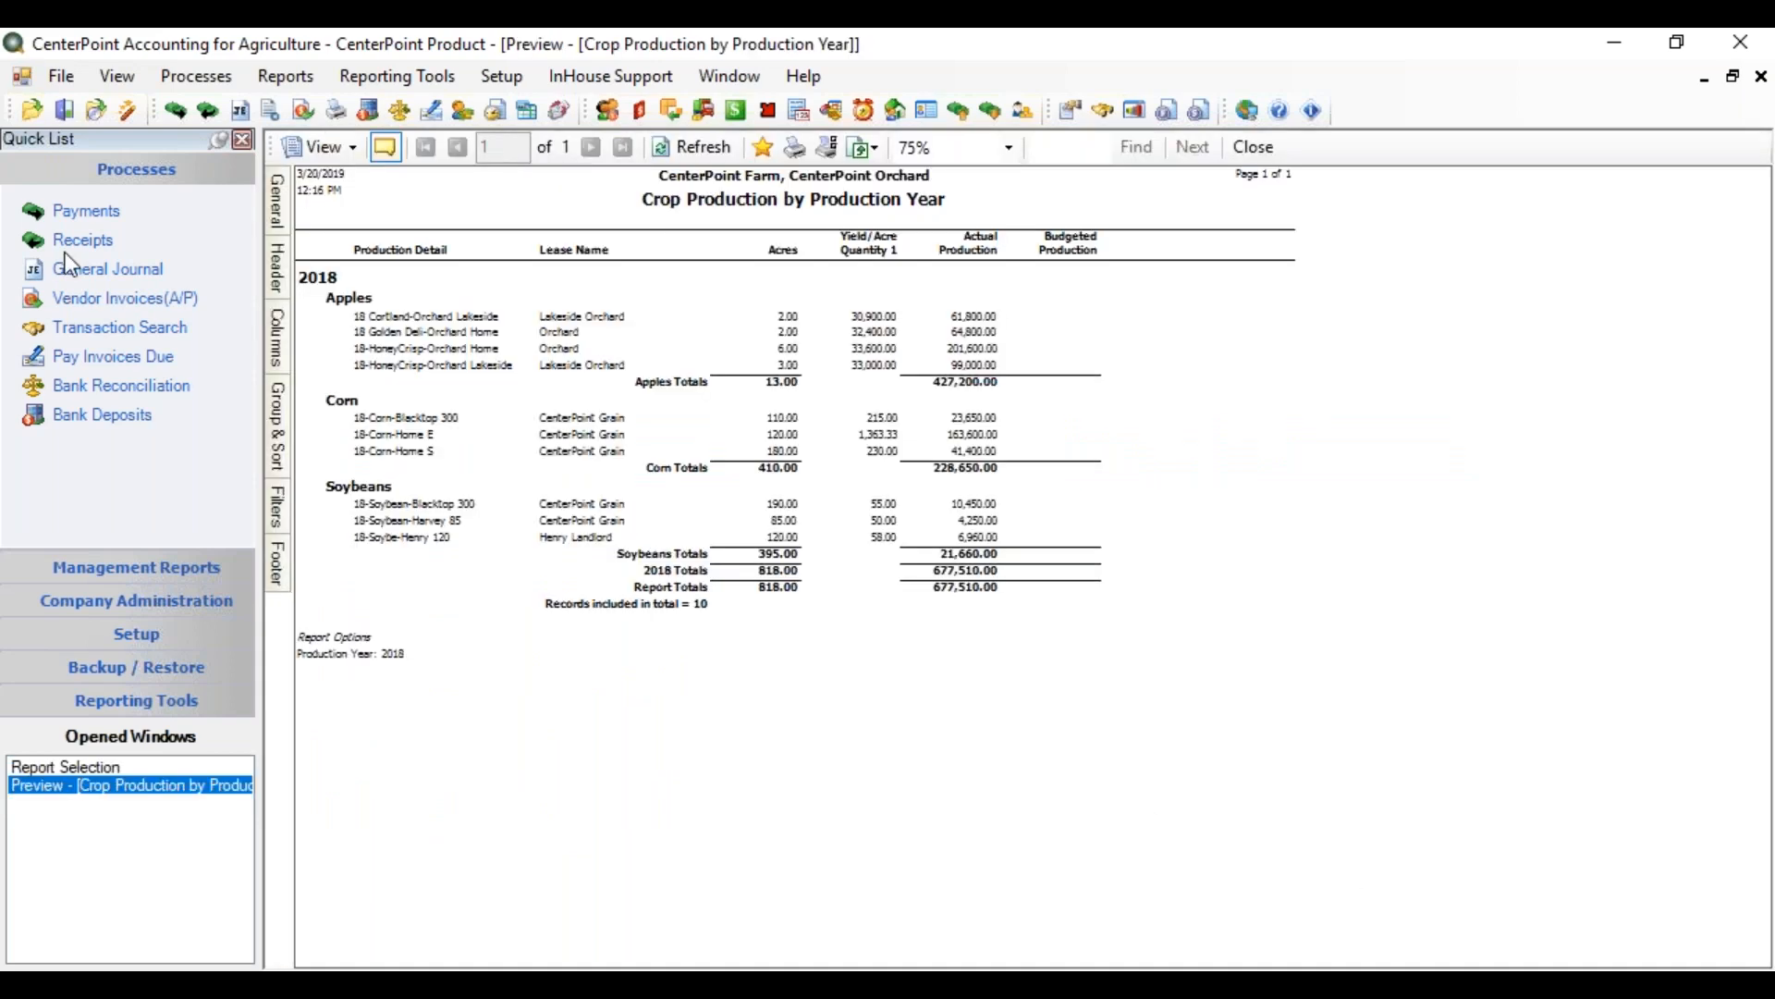
Start a new payment and open the Crop Production Center Details list
click(83, 212)
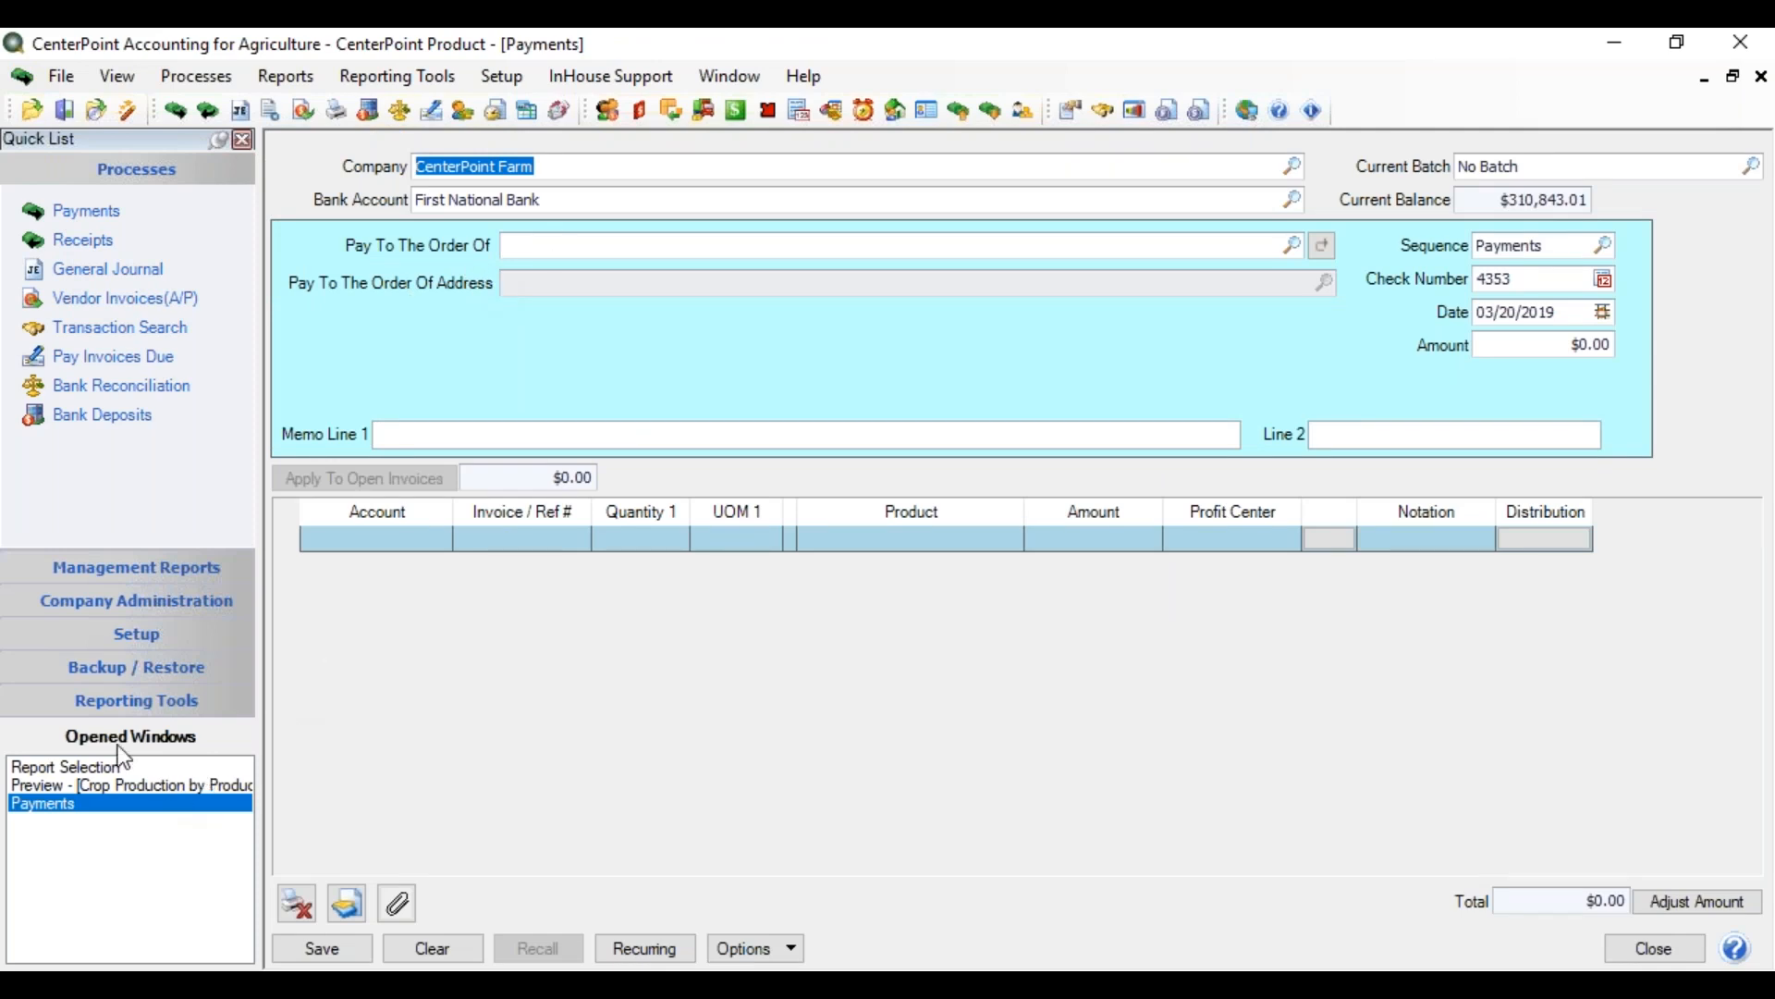
click(509, 81)
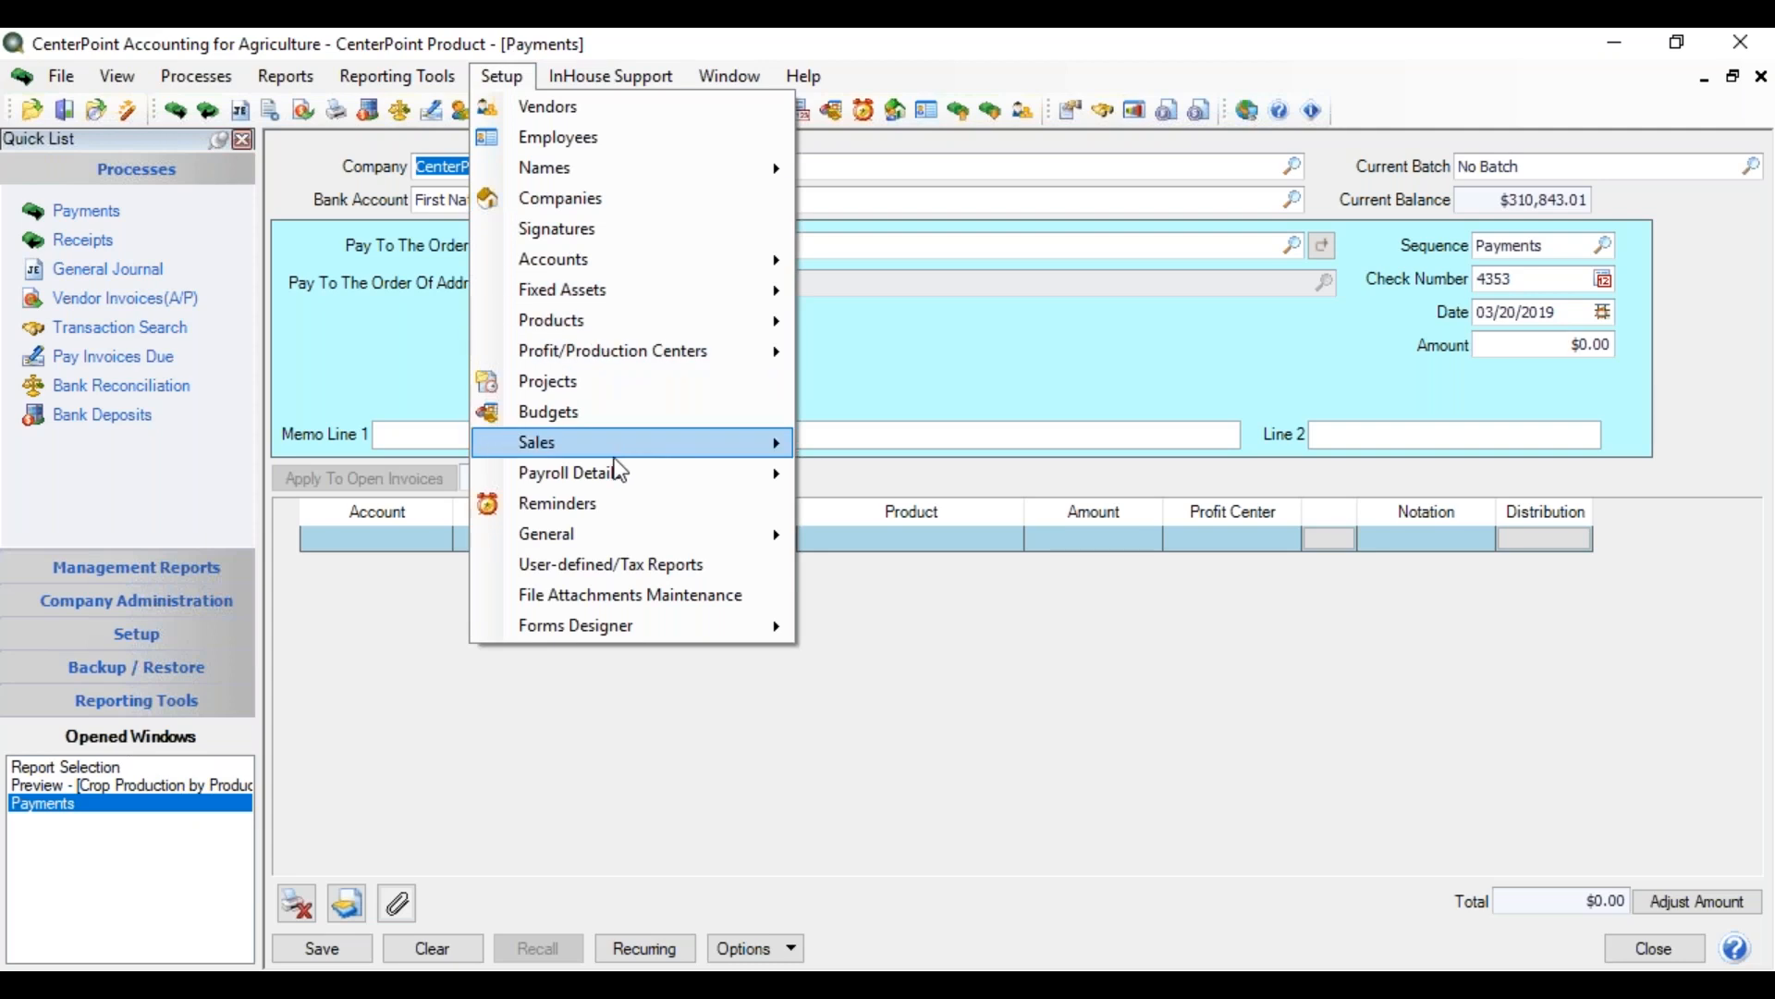
mouse_move(618, 353)
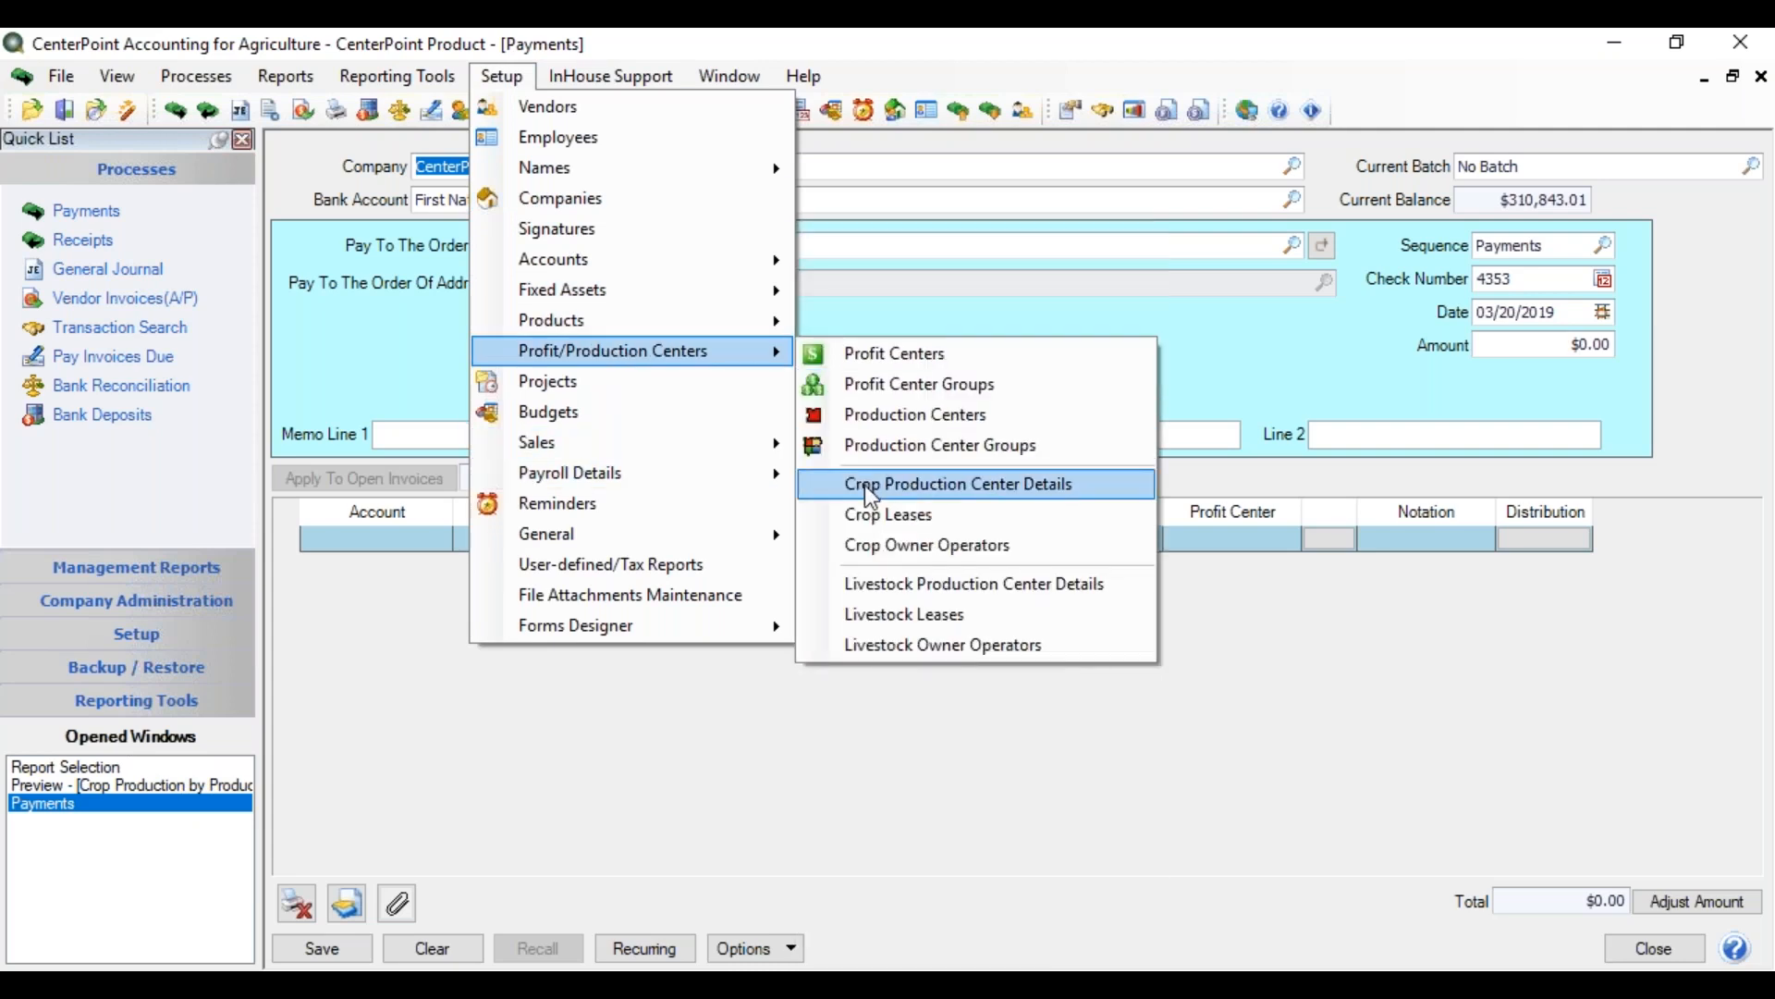
click(870, 490)
View the 18-Corn-Home S record, leave without saving, and return to the payment
click(492, 346)
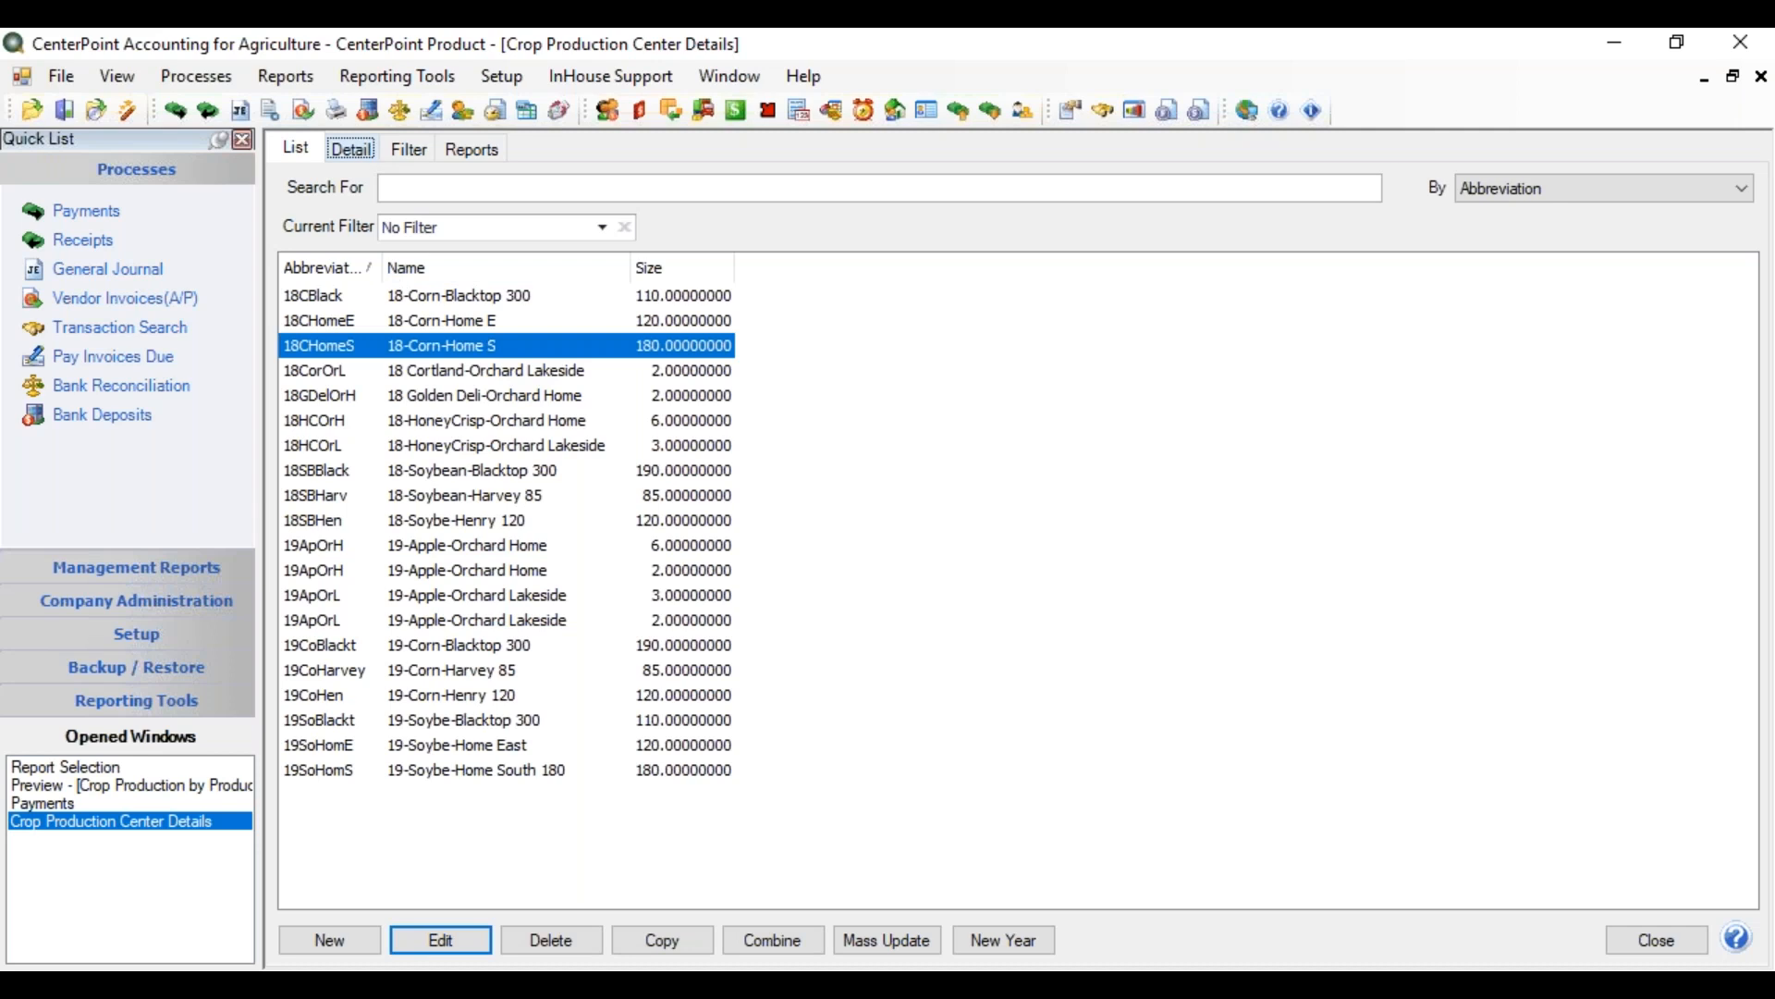
double_click(492, 346)
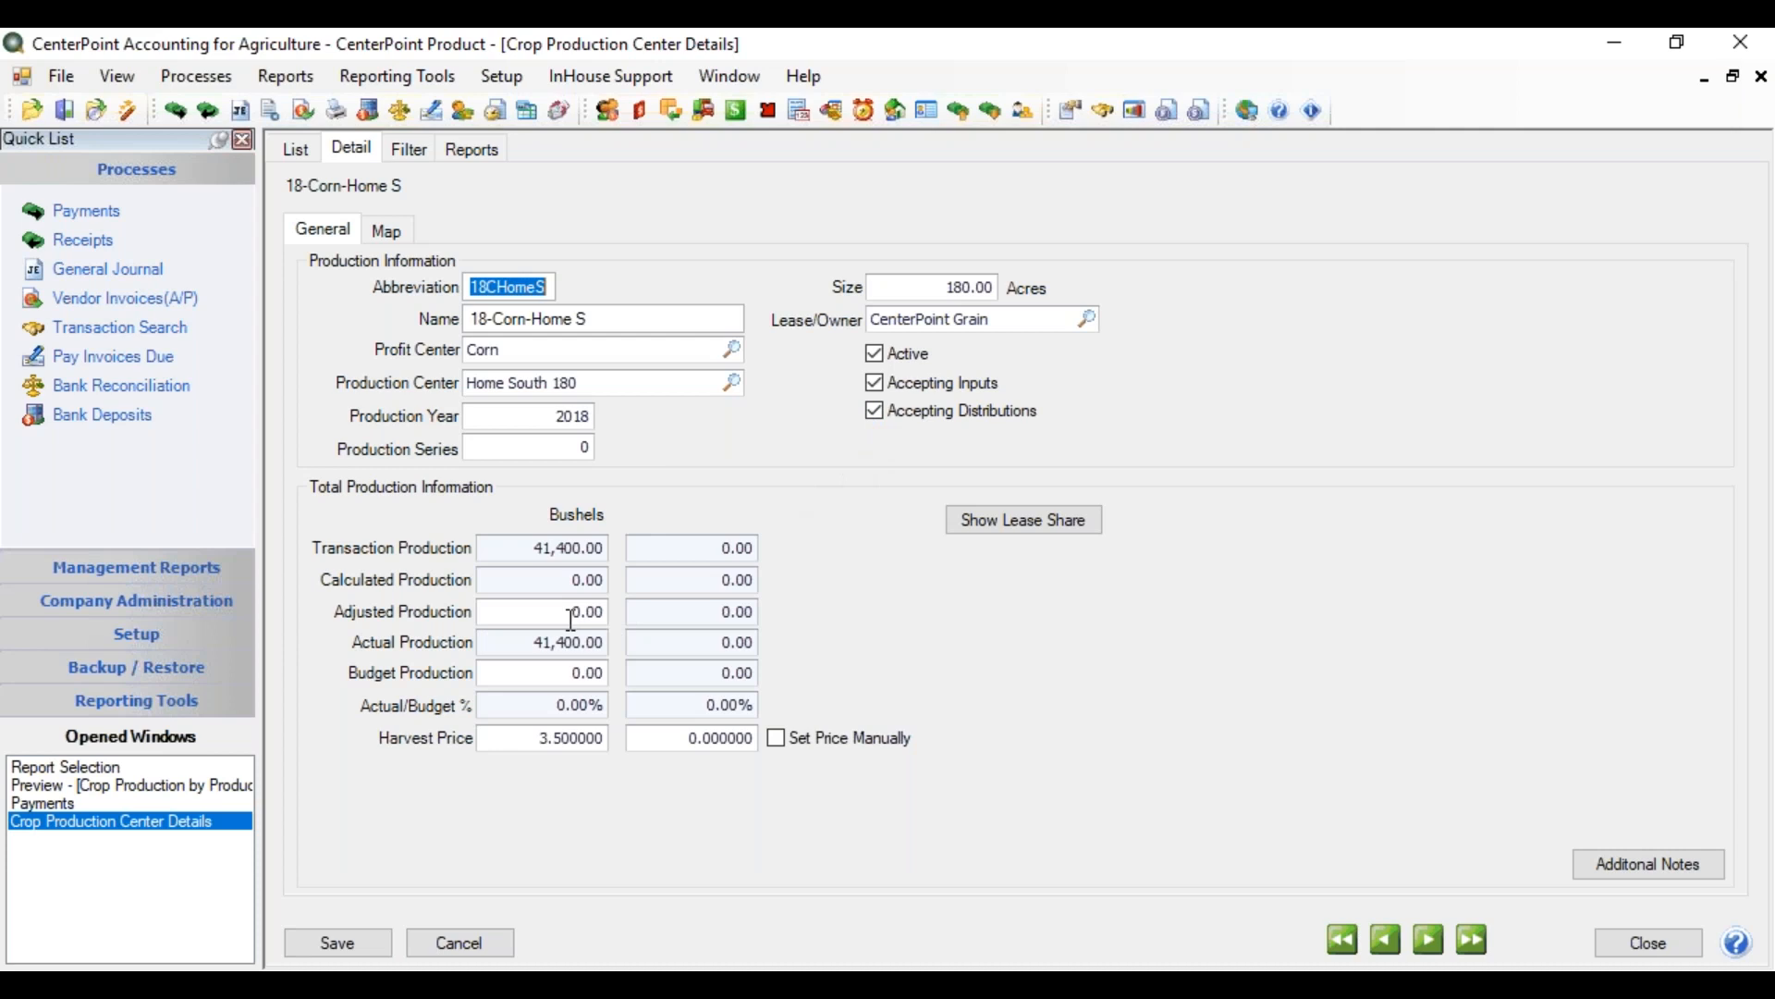
click(452, 936)
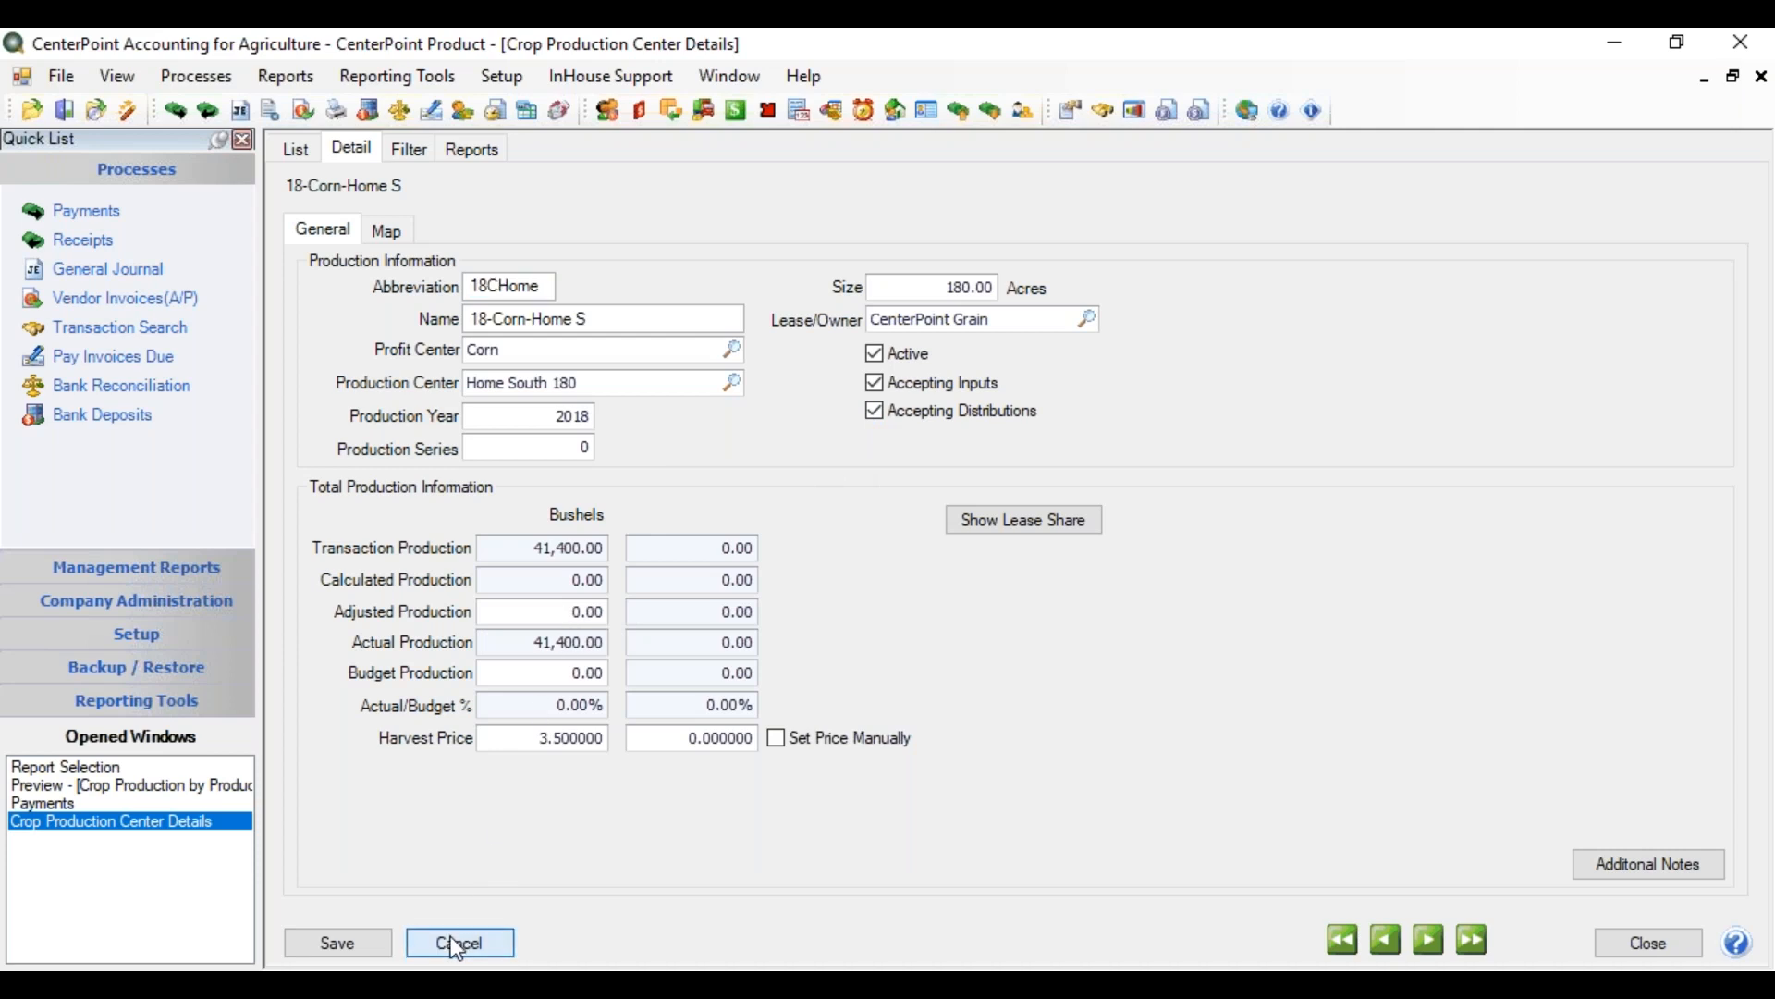
click(98, 803)
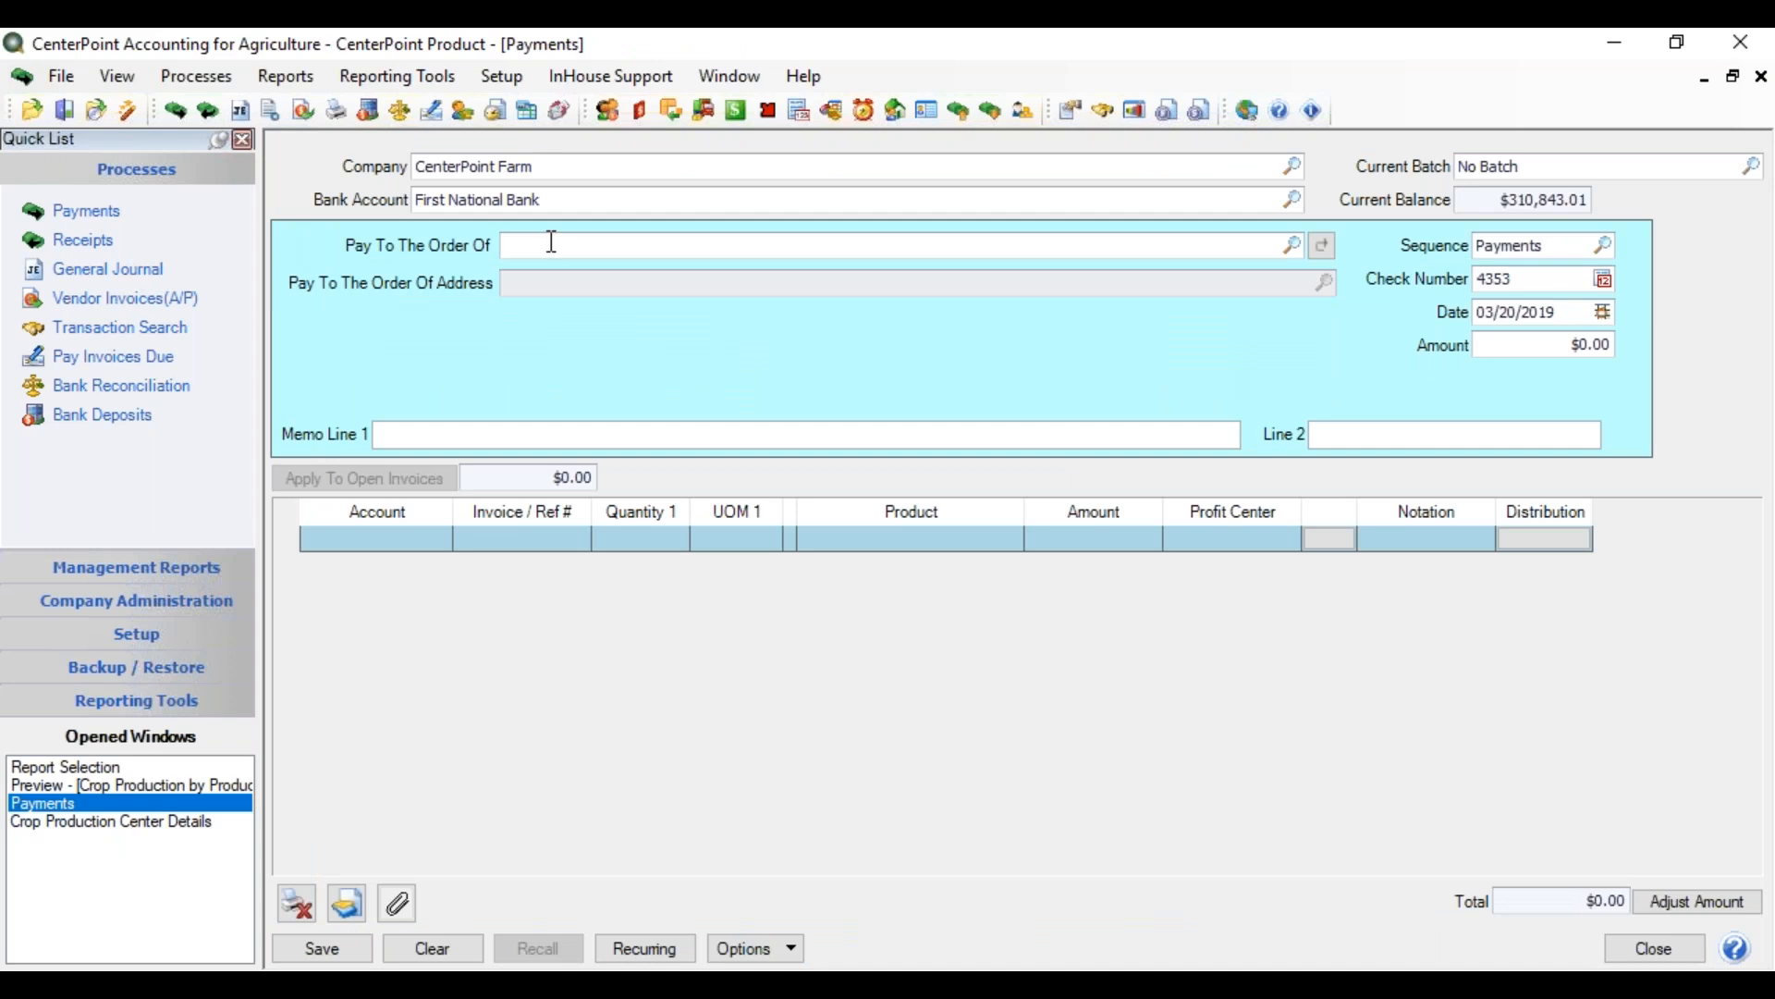
Enter payee Red Wing Elevator, date 12/31/2018 and amount 1000.00
text(ele)
key(Tab)
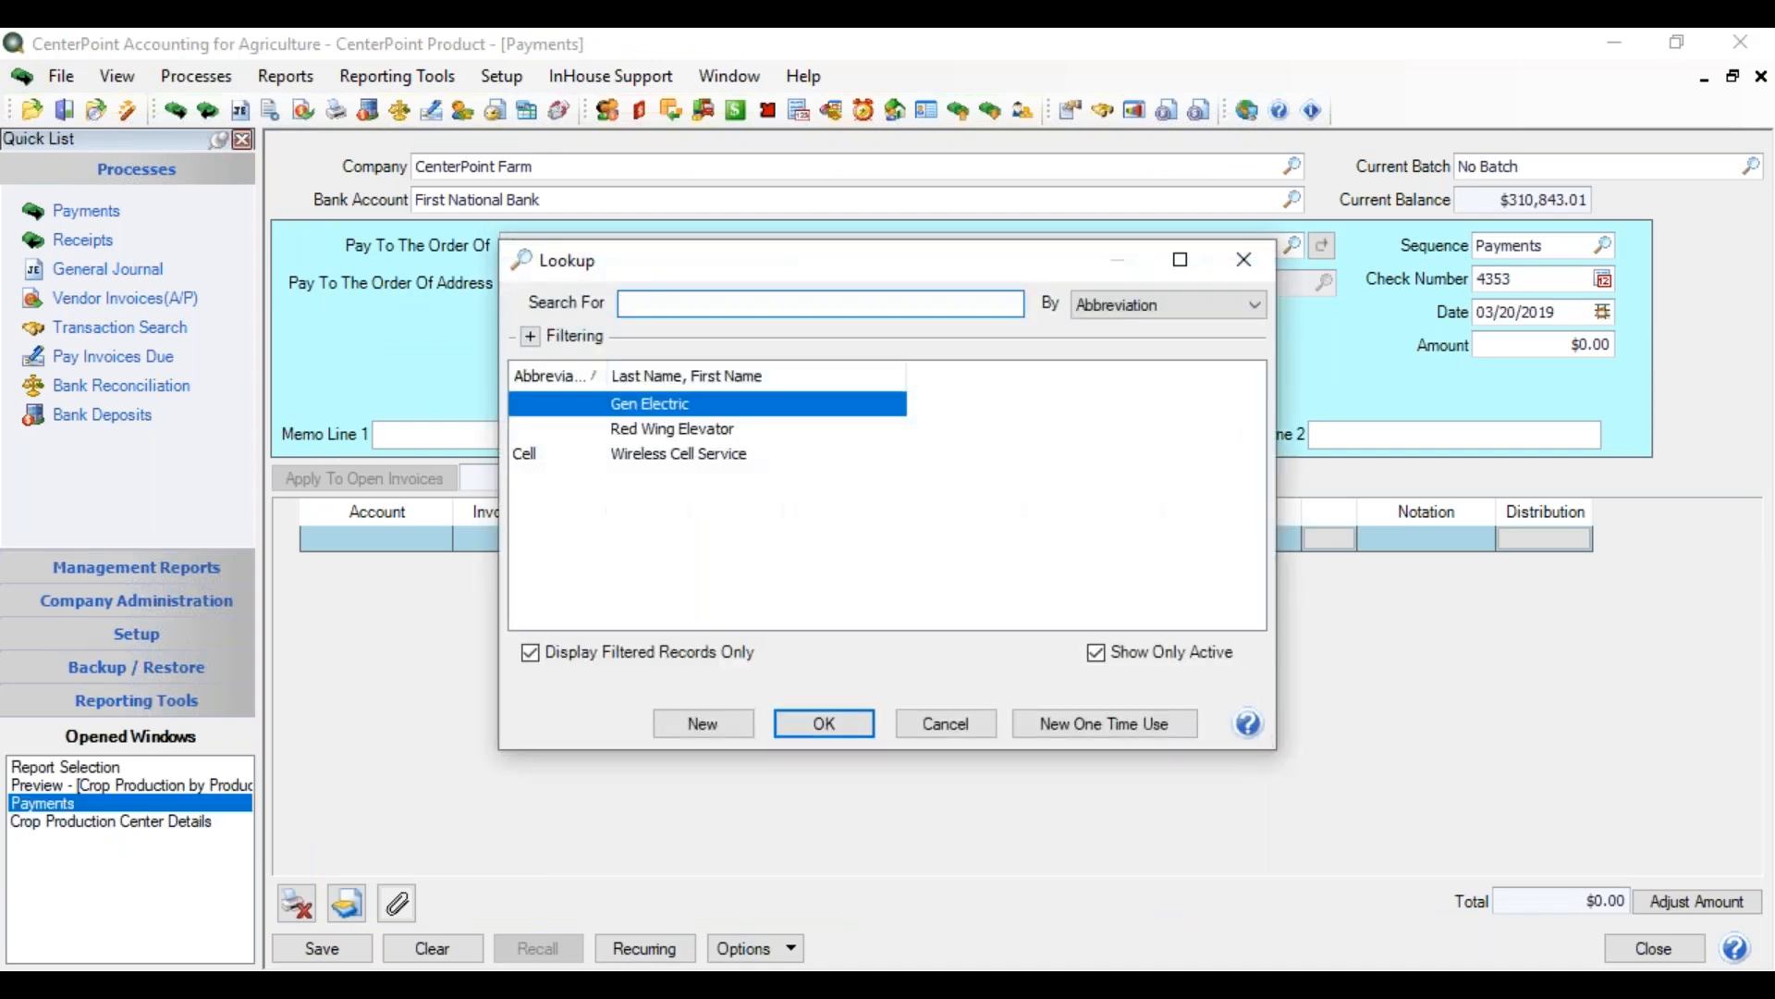
double_click(702, 429)
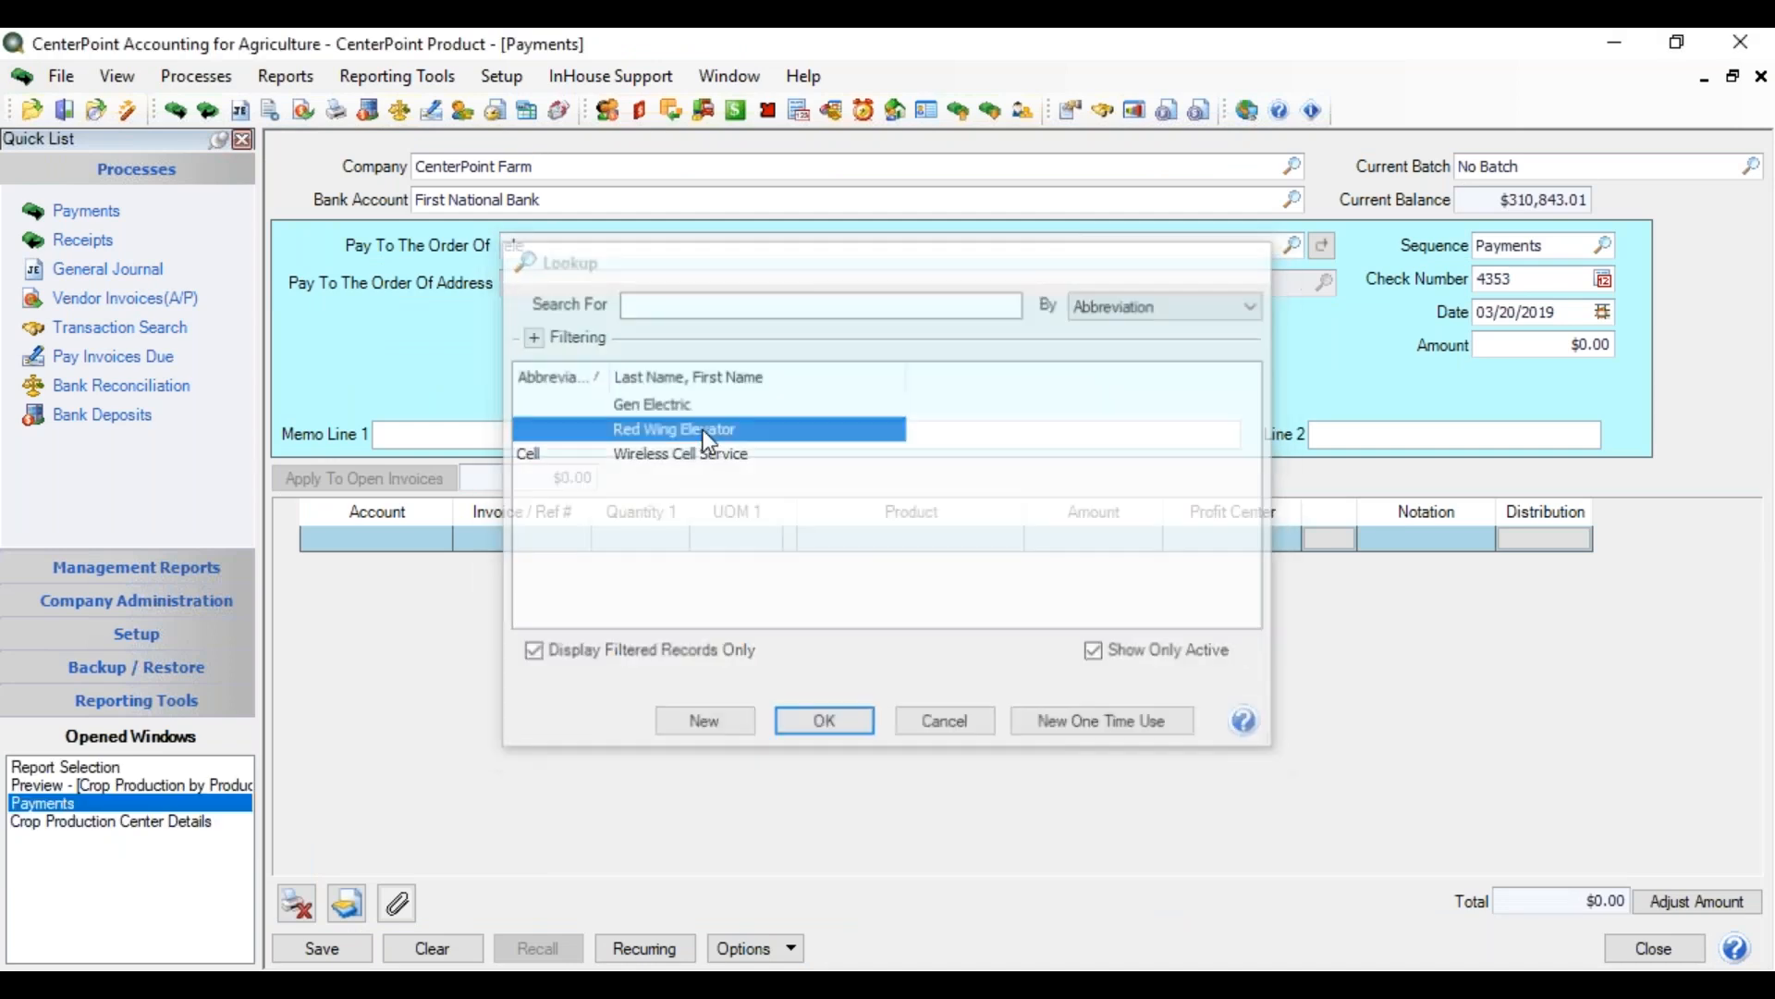
click(1555, 316)
text(12/31/2018)
key(Tab)
text(1000.00)
key(Tab)
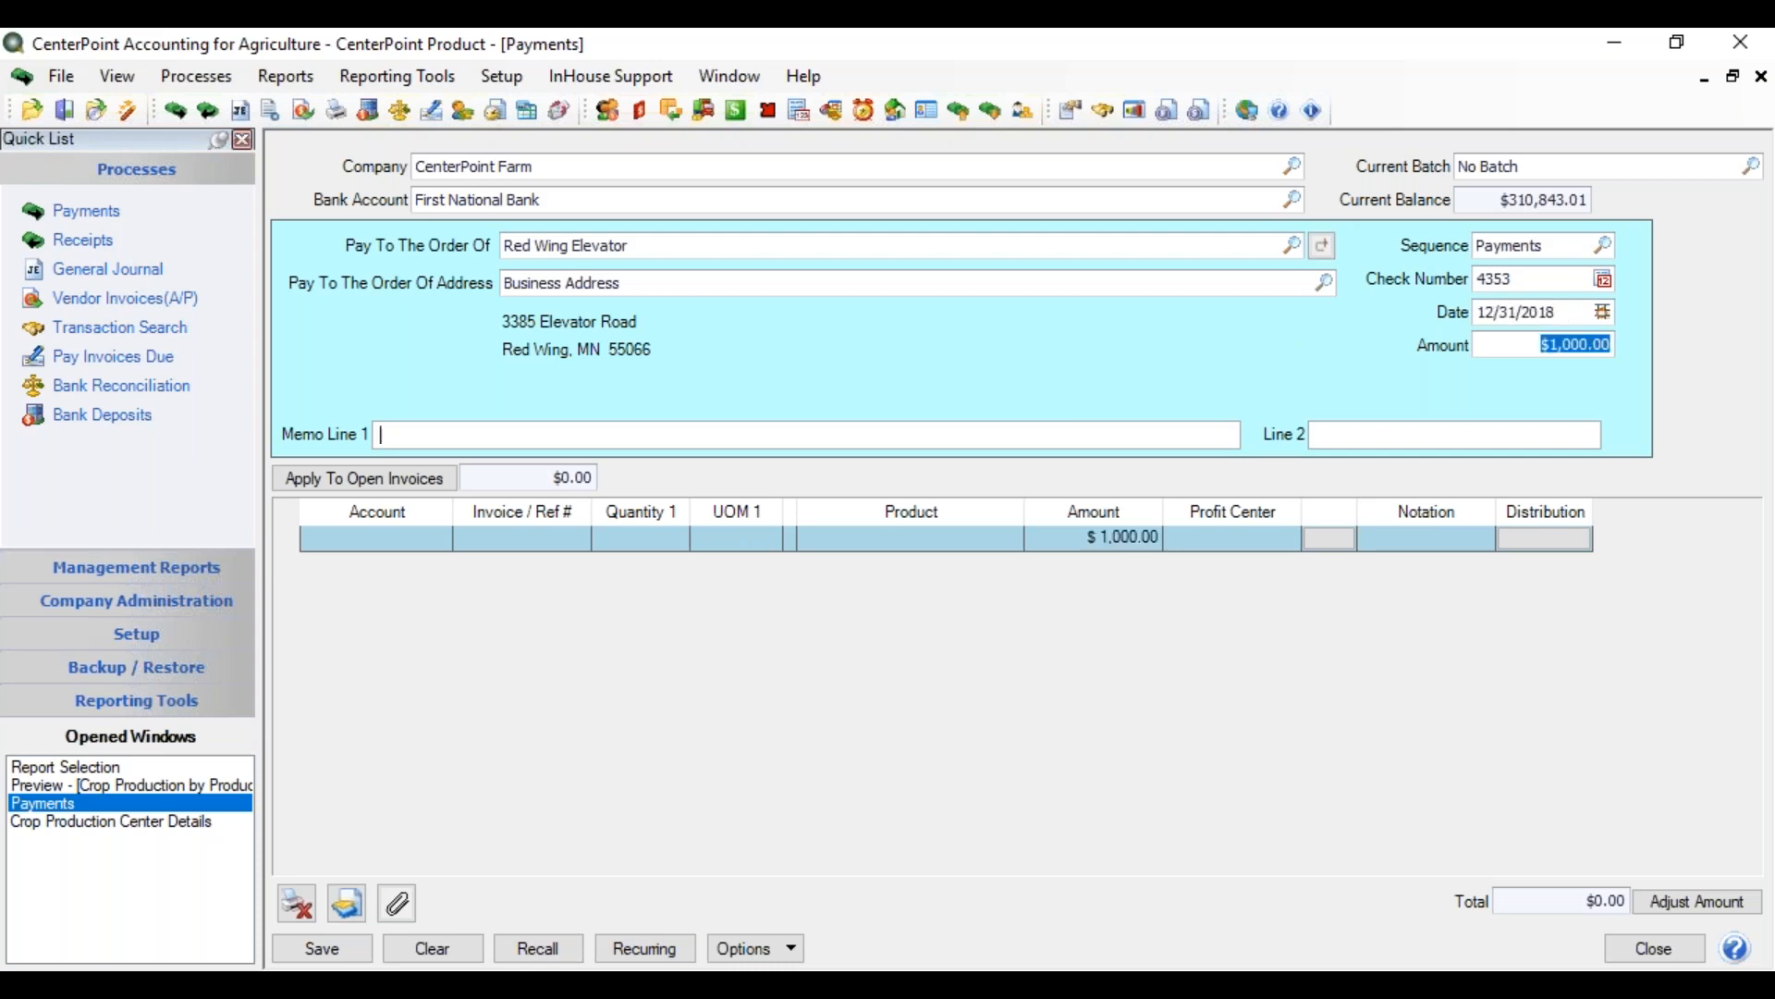
Set the payment's account line to Storage Cost
click(379, 540)
text(storage)
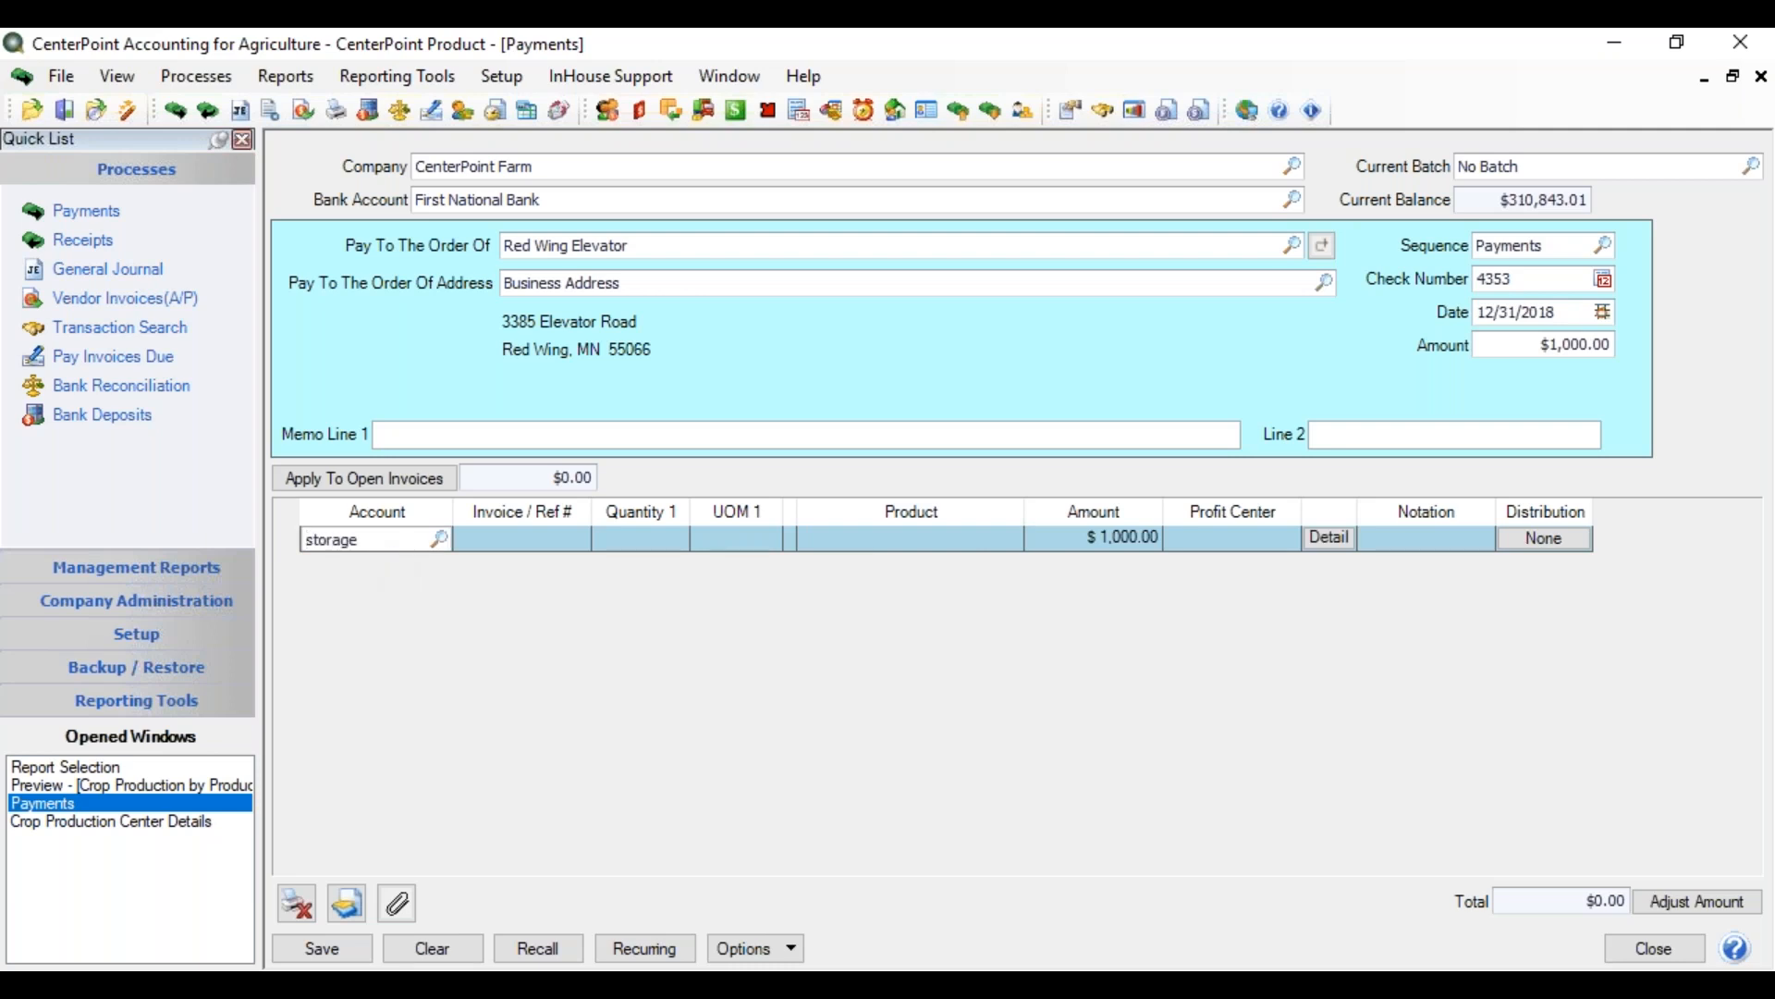
key(Tab)
key(Return)
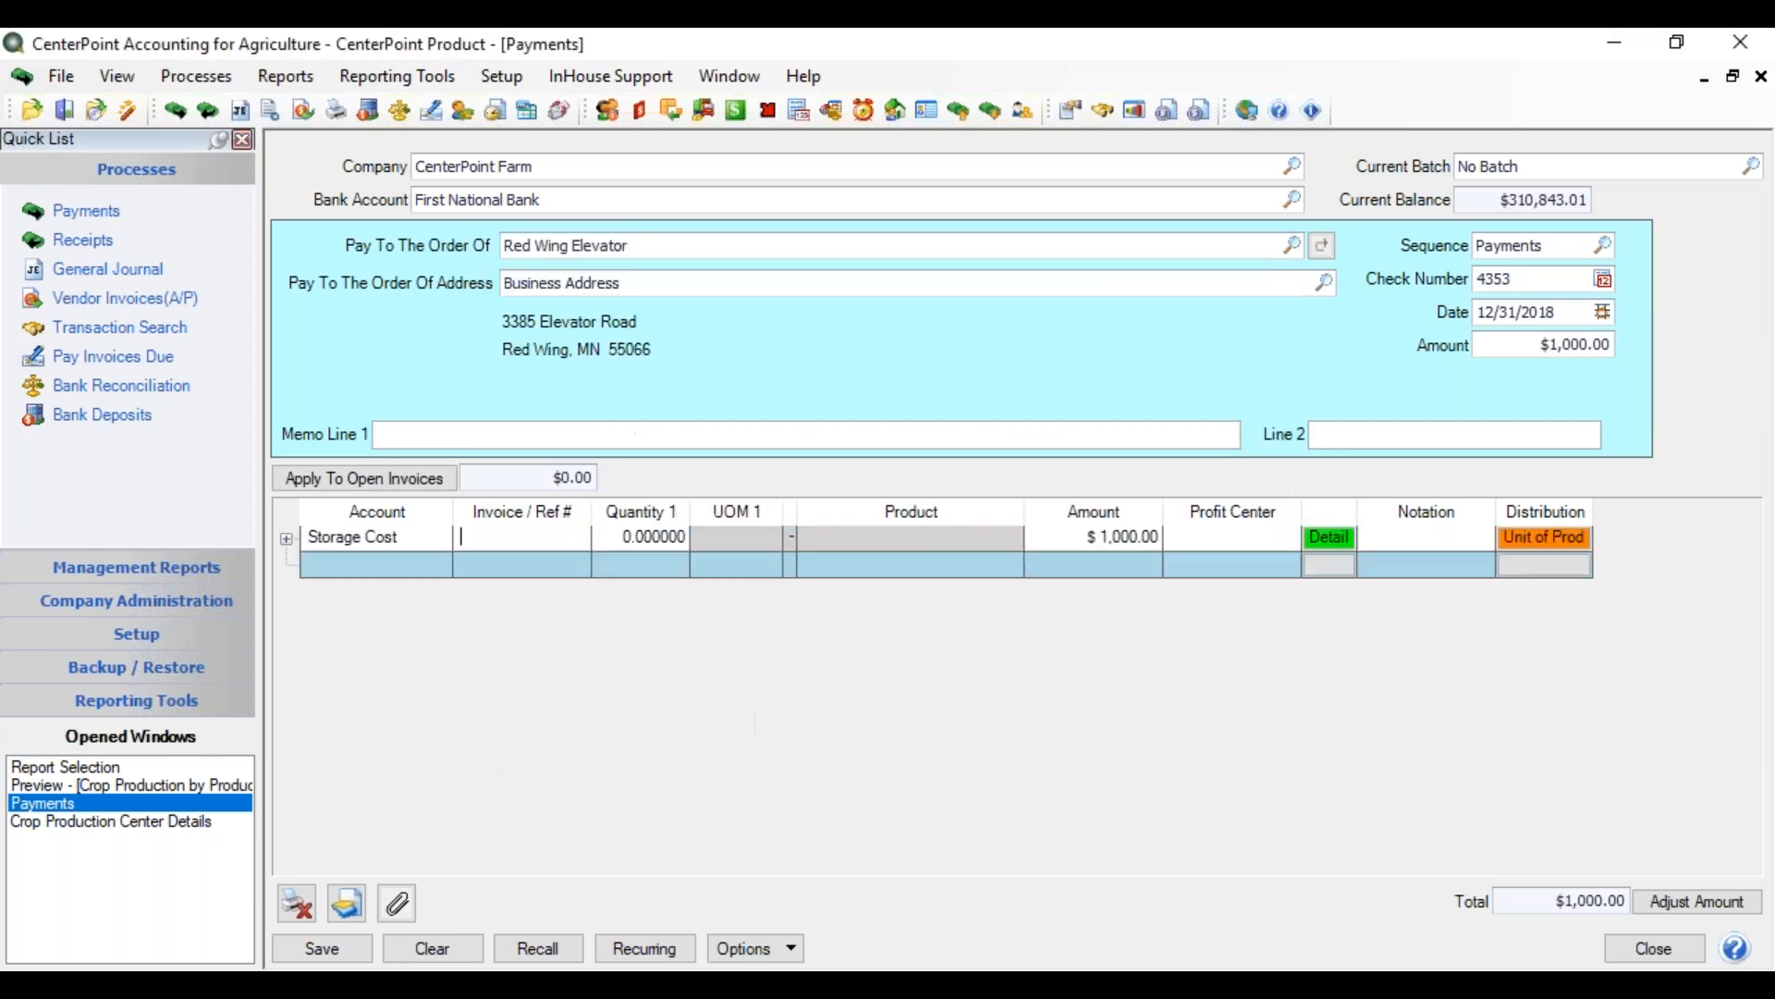
key(Tab)
key(Tab)
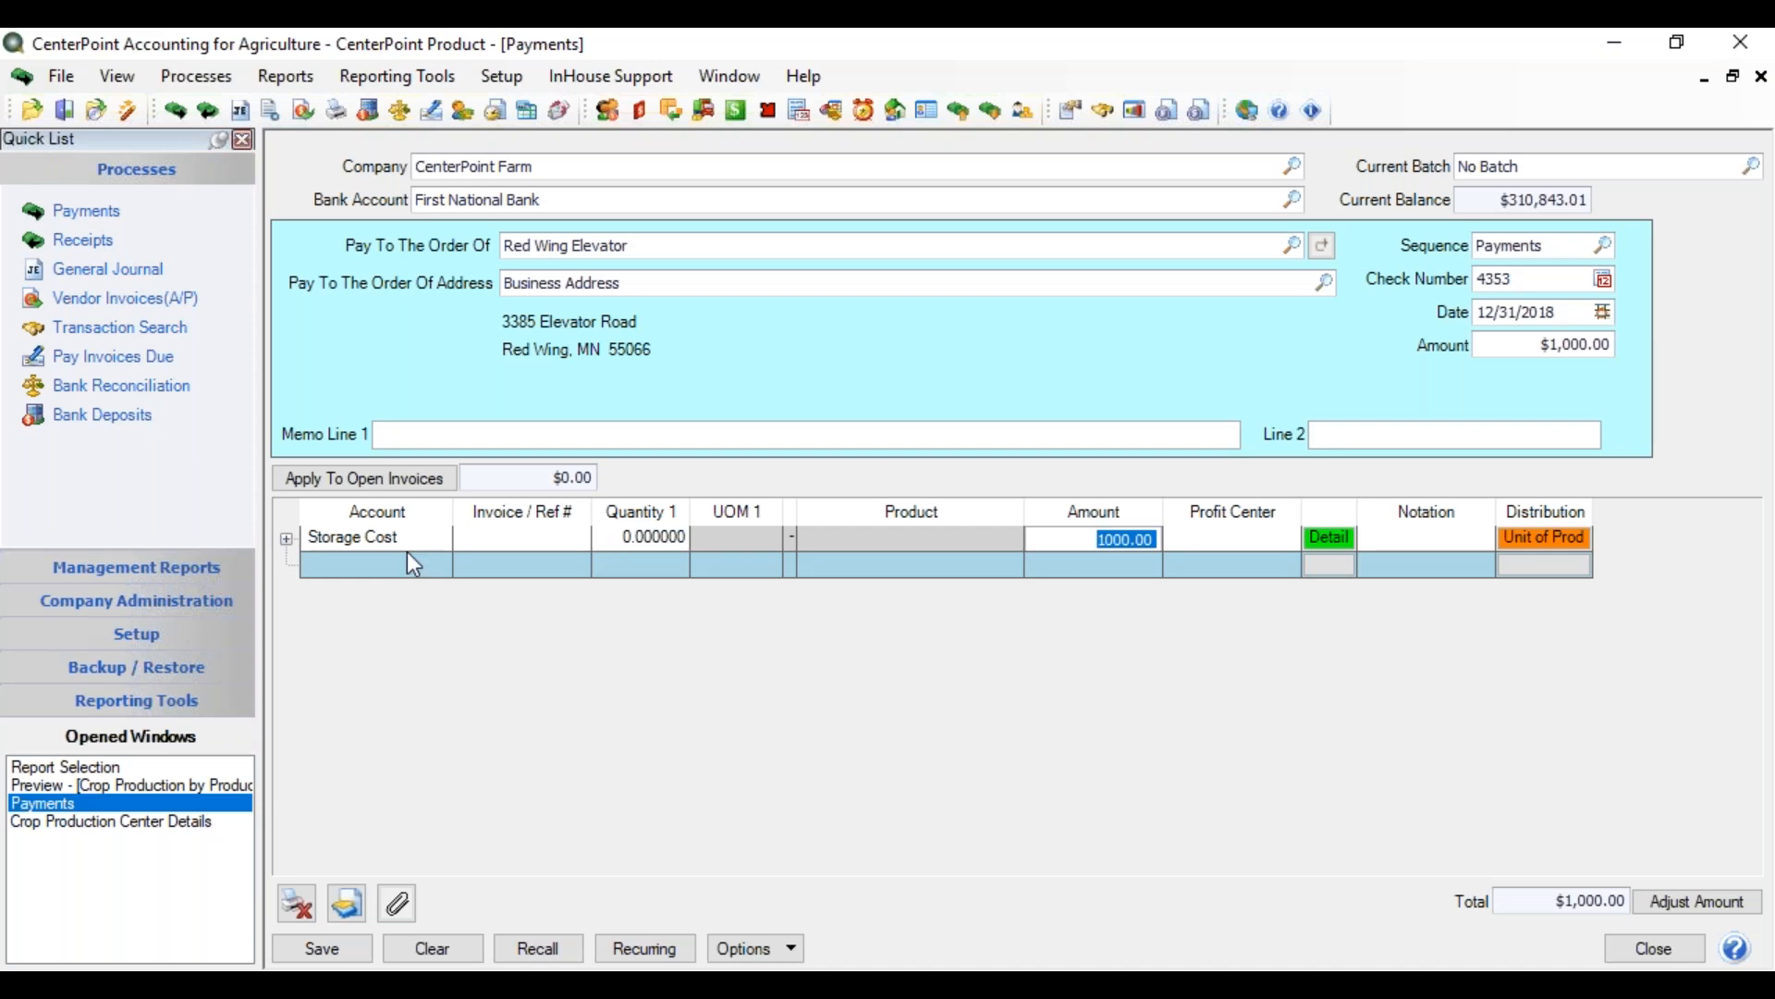
Open the $1,000 line's Account Distributions and expand Soybean ($490.00) and Corn ($510.00) by production center
double_click(1531, 544)
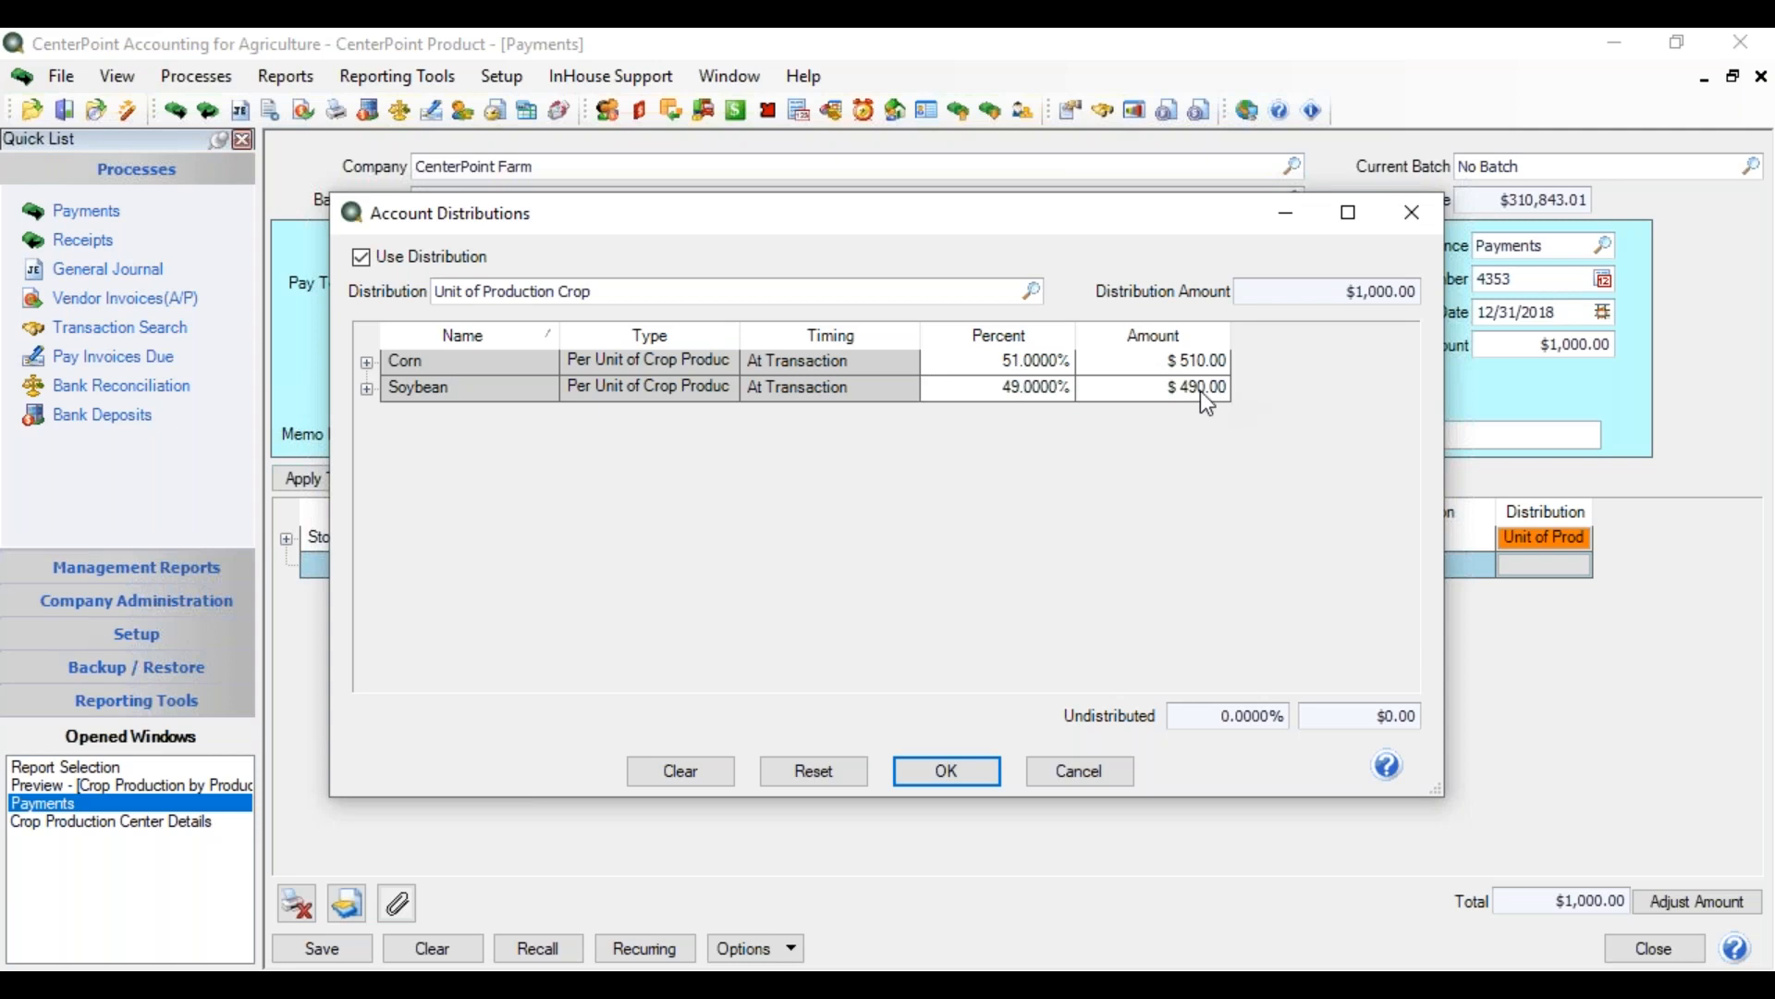
click(367, 389)
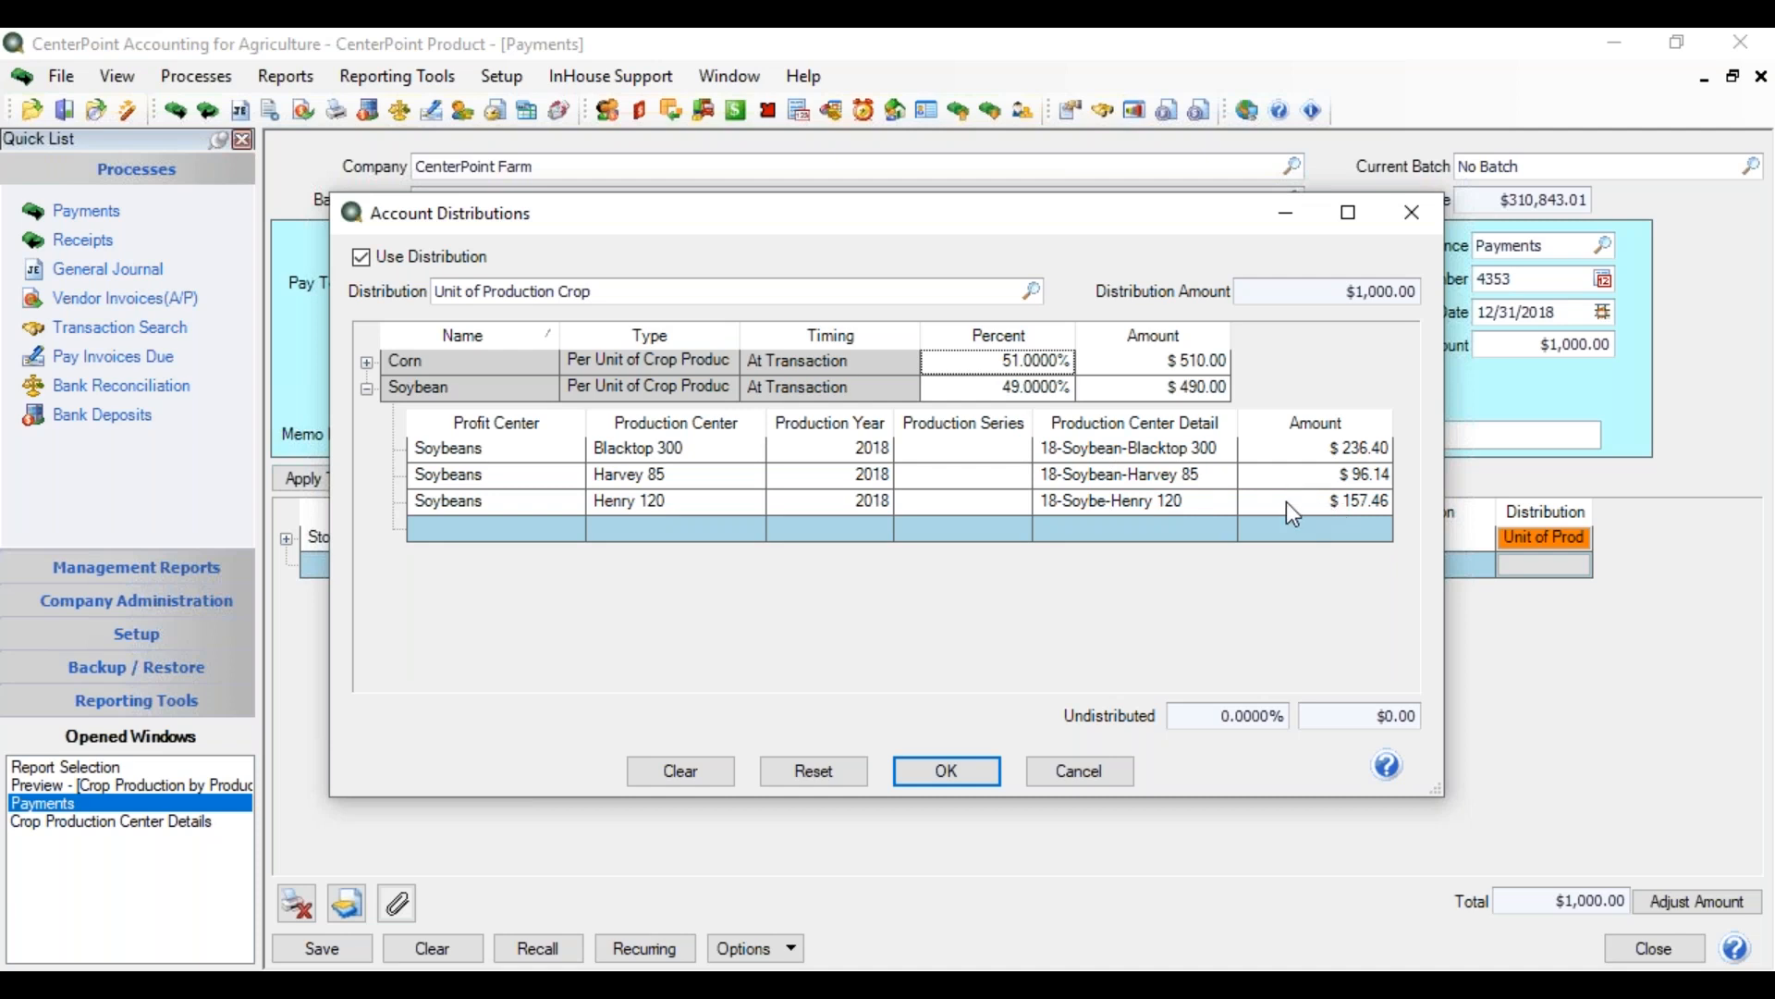
click(367, 363)
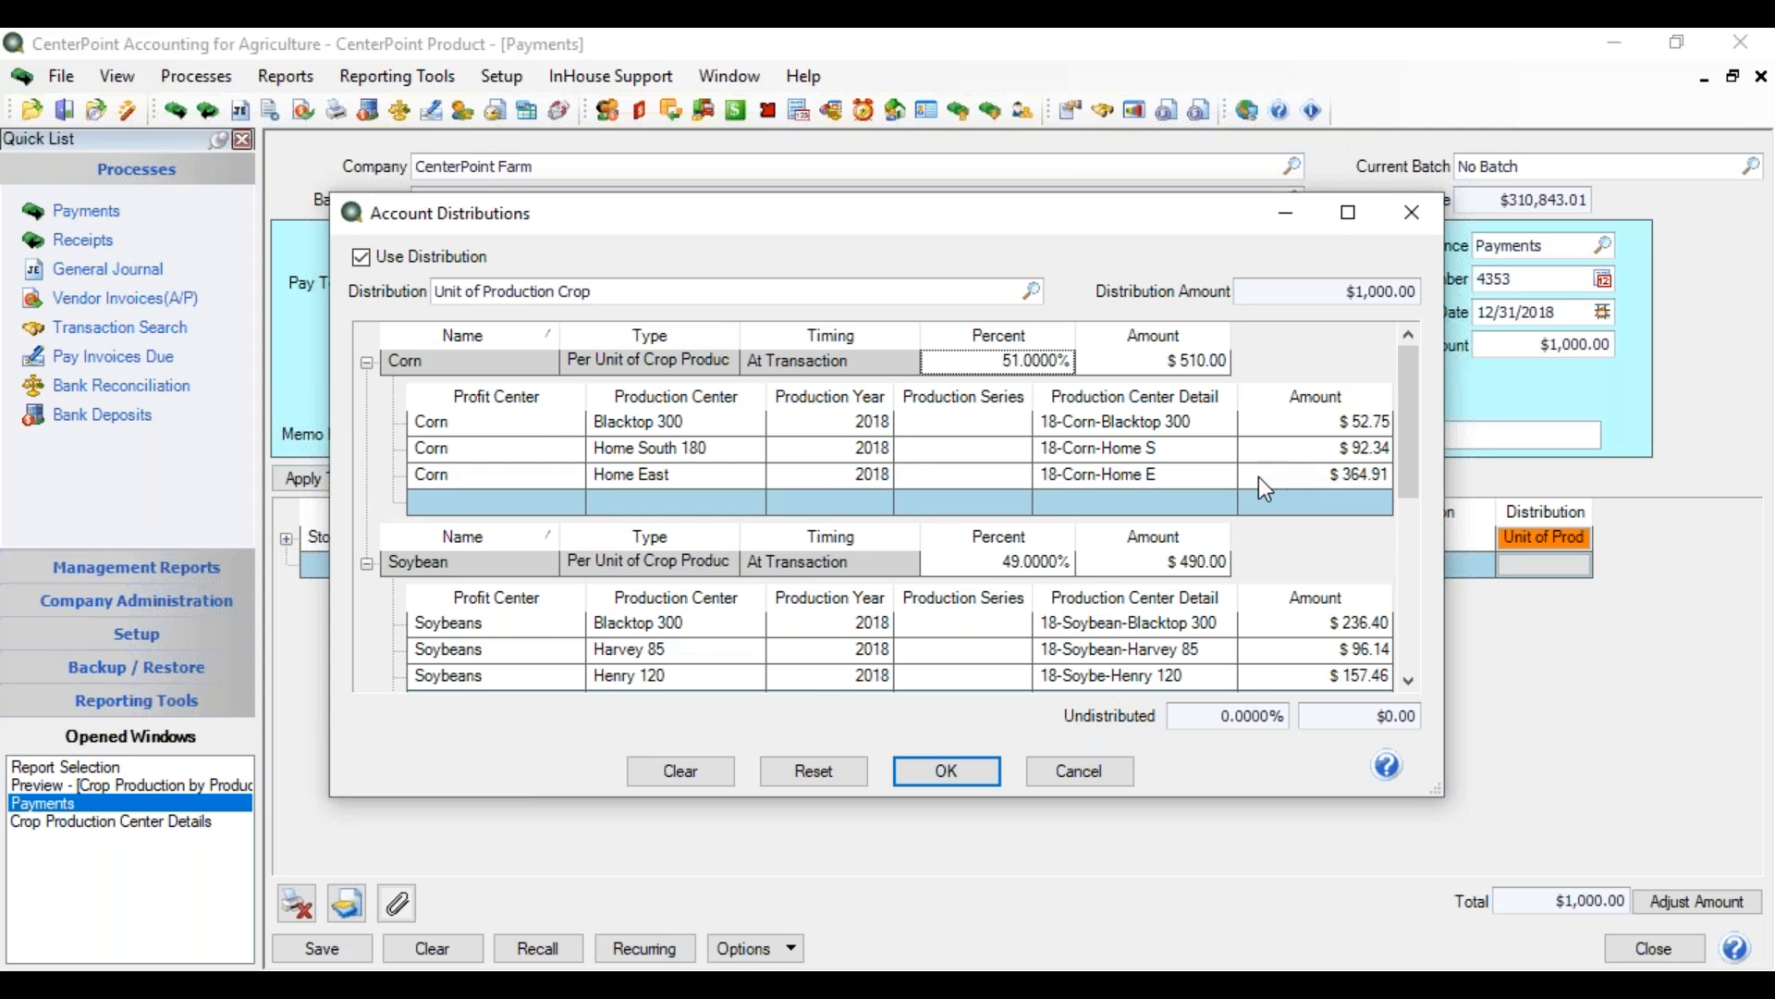
Delete Corn's Home East 2018 row (364.91), leaving Blacktop 300 at $185.44 and Home South 180 at $324.56
click(517, 472)
key(Delete)
key(Tab)
key(Delete)
key(Tab)
key(Delete)
key(Tab)
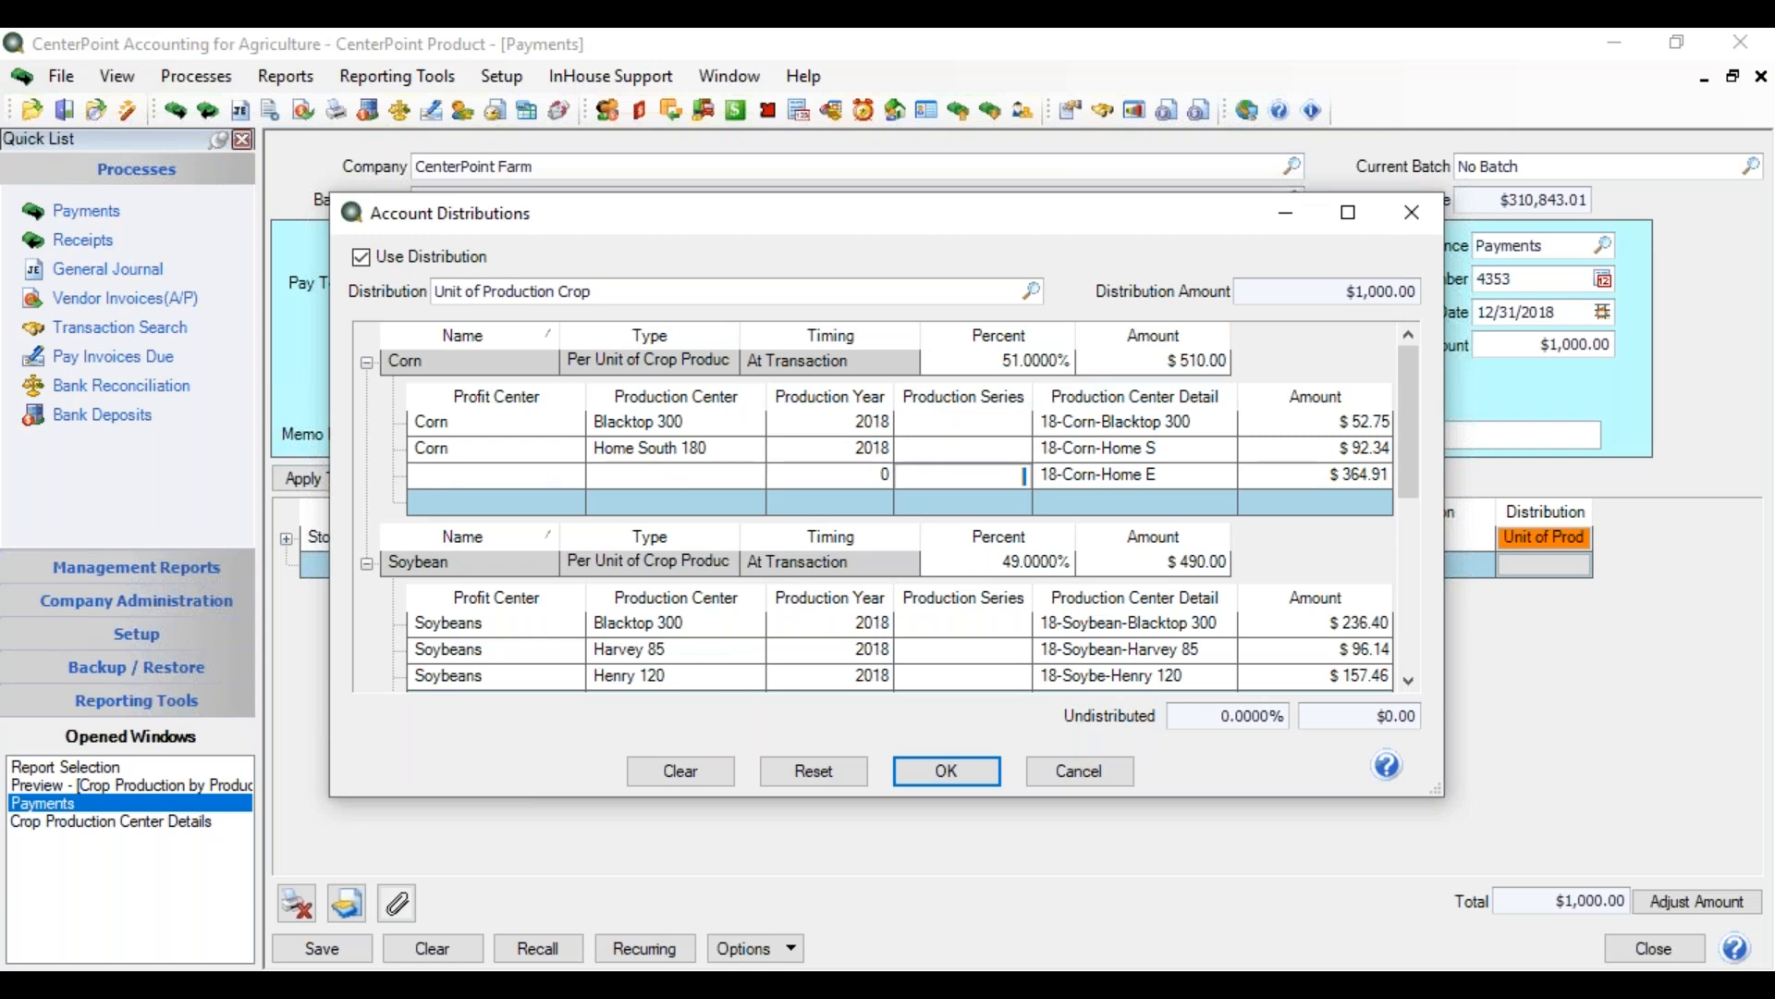
click(1124, 476)
key(Delete)
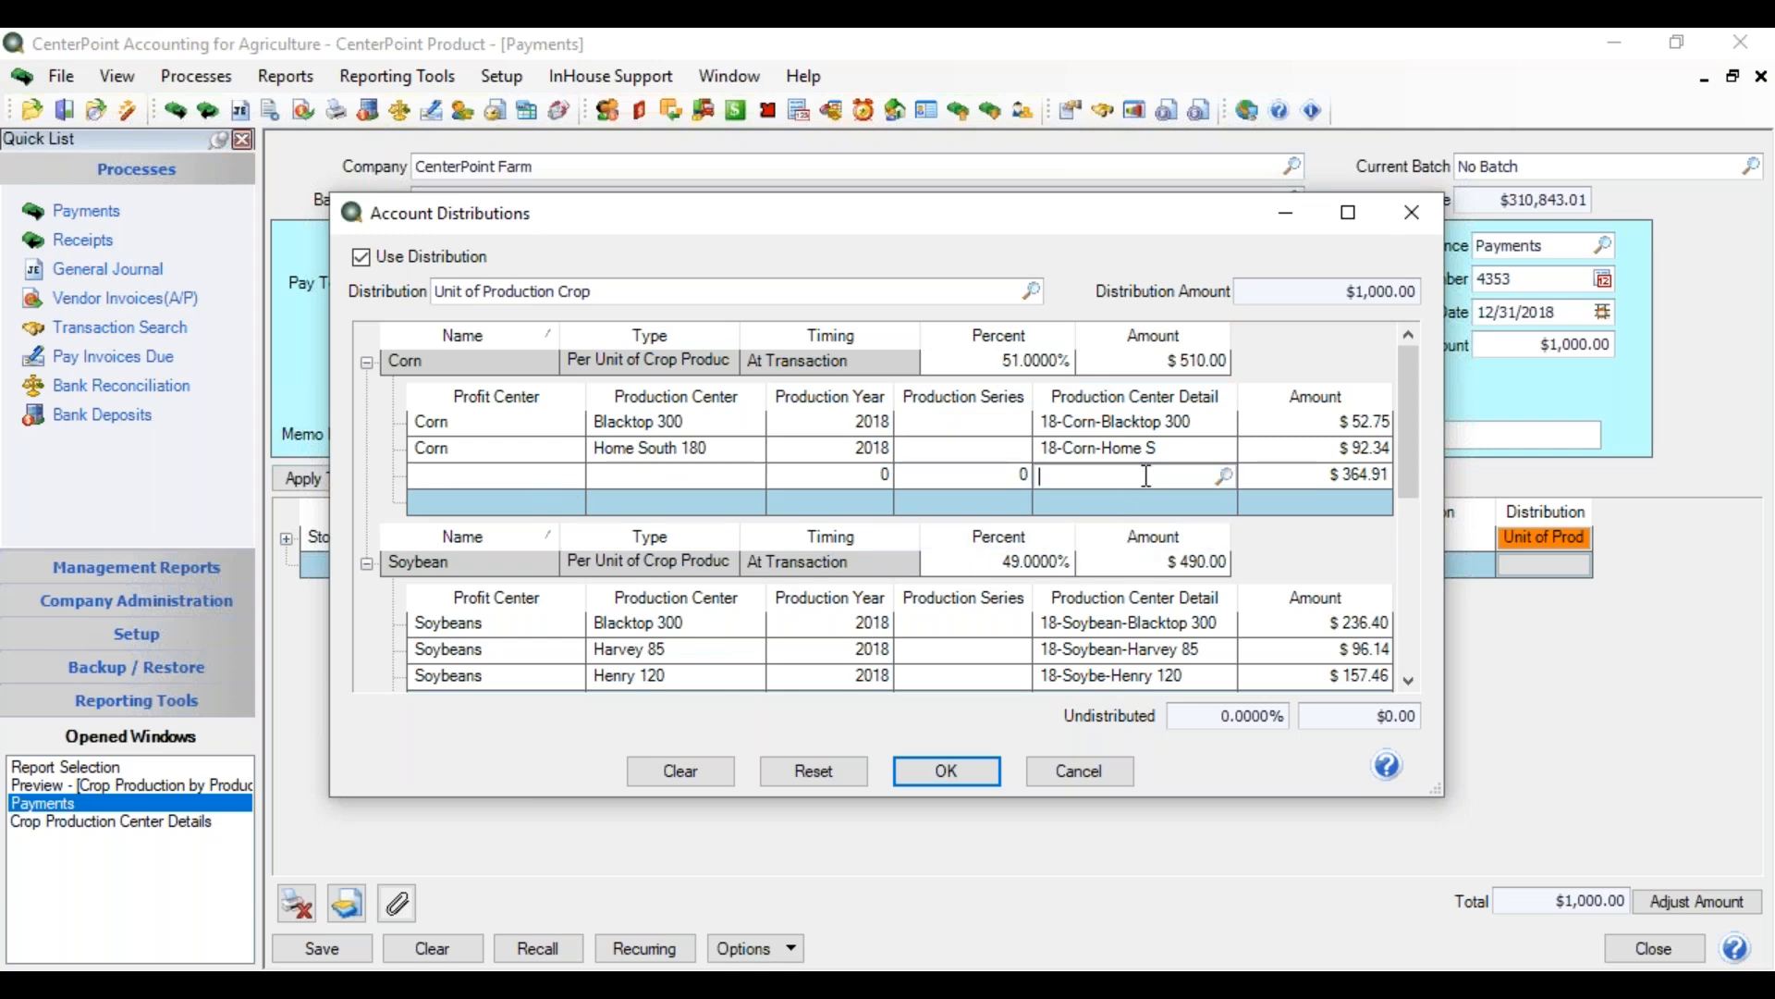
key(Tab)
key(Delete)
key(Tab)
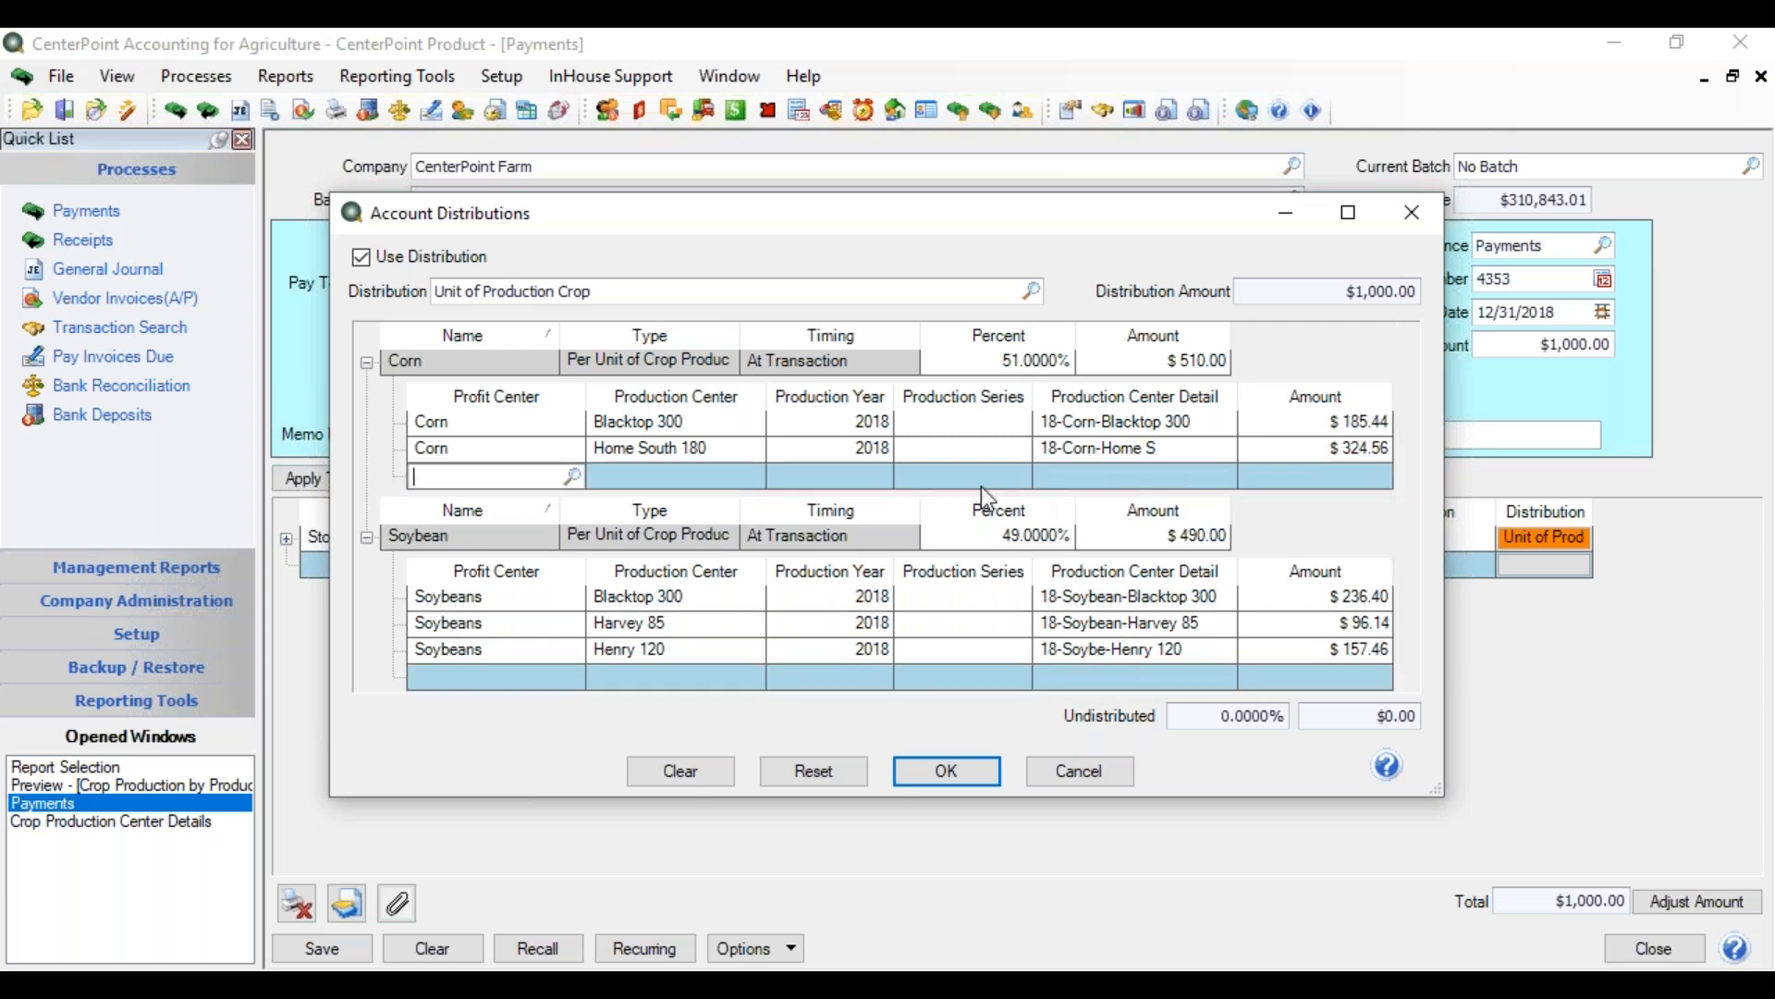